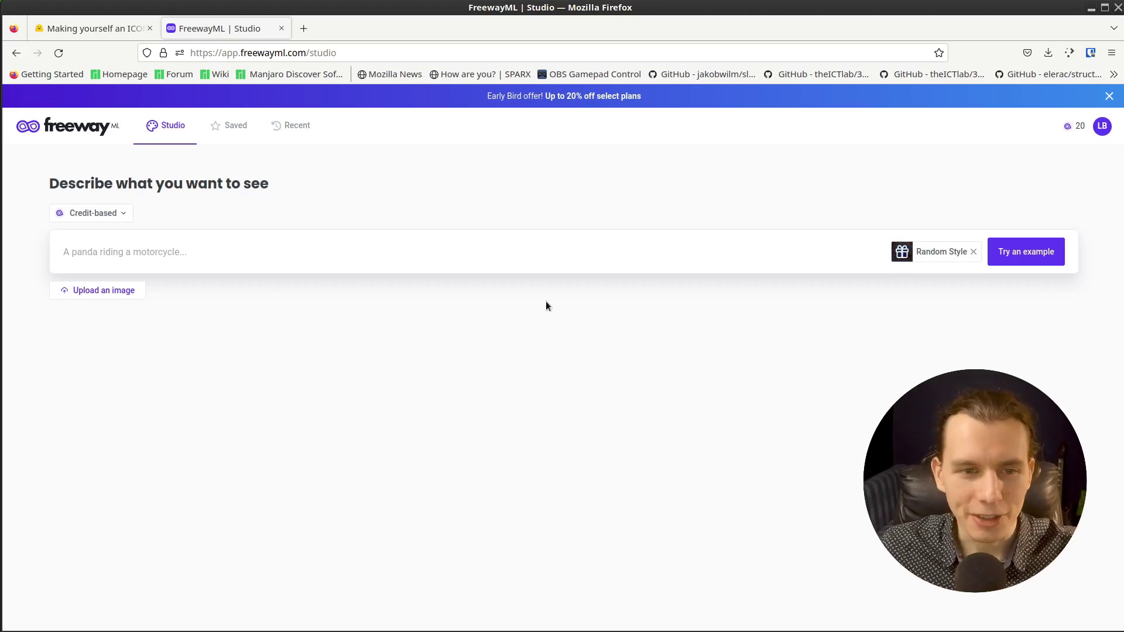
Generate Photo-style images of a T-posed Polish football fan on white, and download the middle one.
left_click(476, 271)
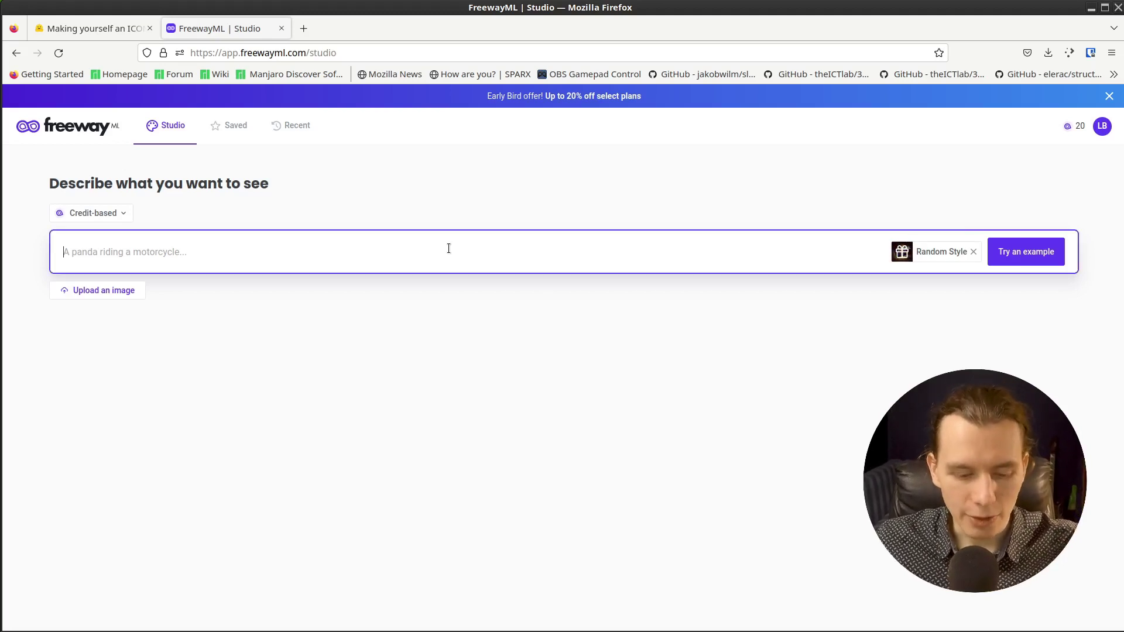
type("t-pose of a polish football sports fan on a plain white background")
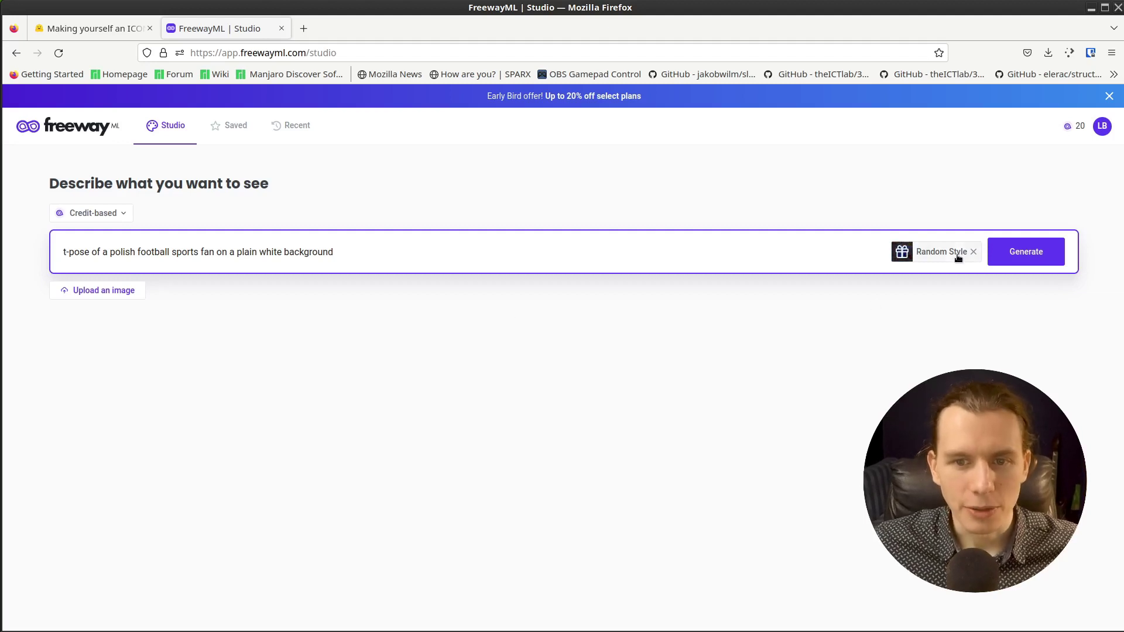
left_click(935, 253)
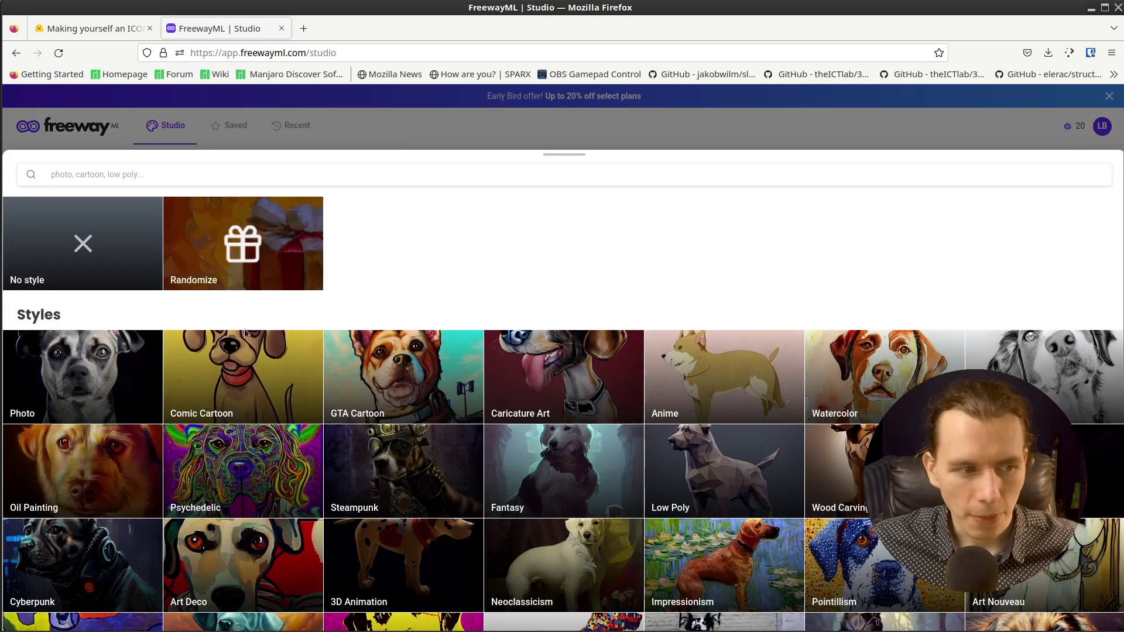
left_click(90, 395)
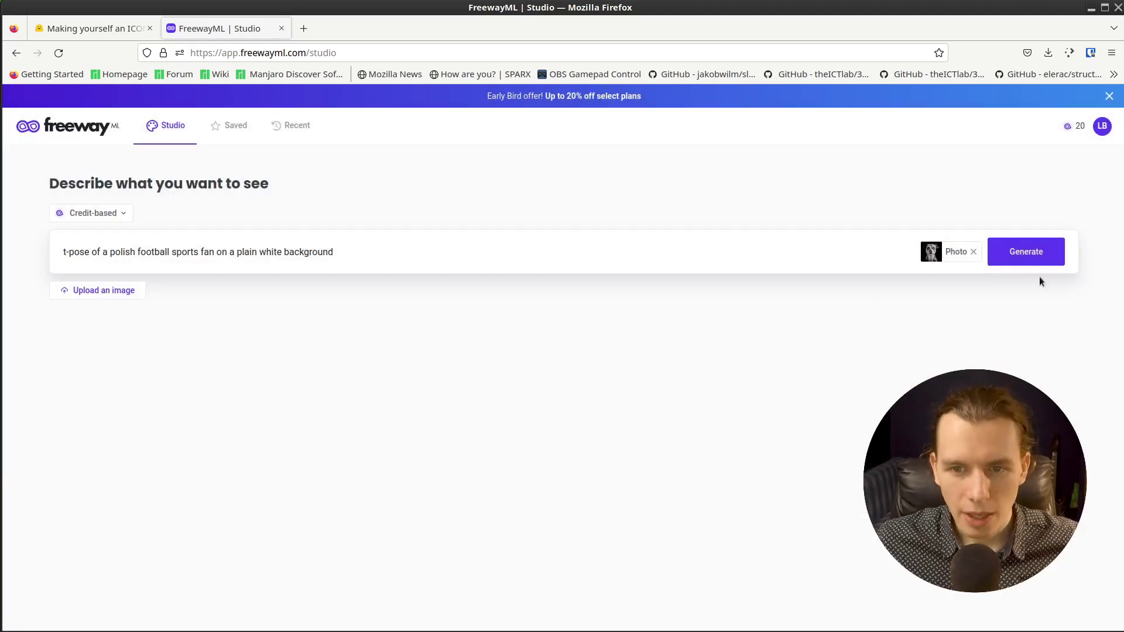
left_click(1030, 252)
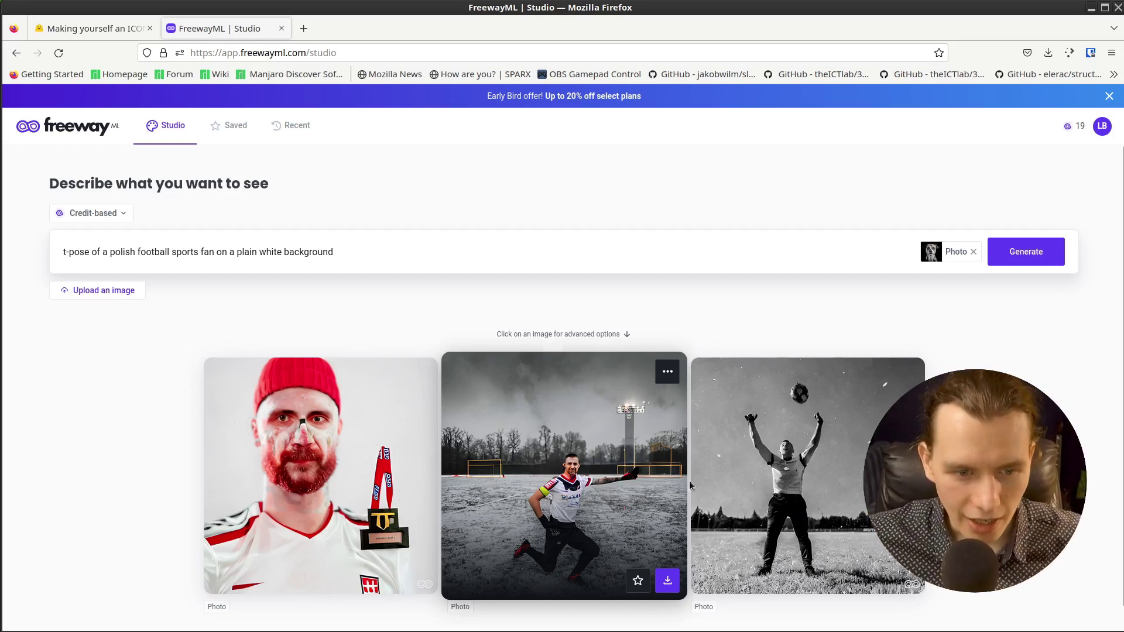
scroll(807, 410, "down", 1)
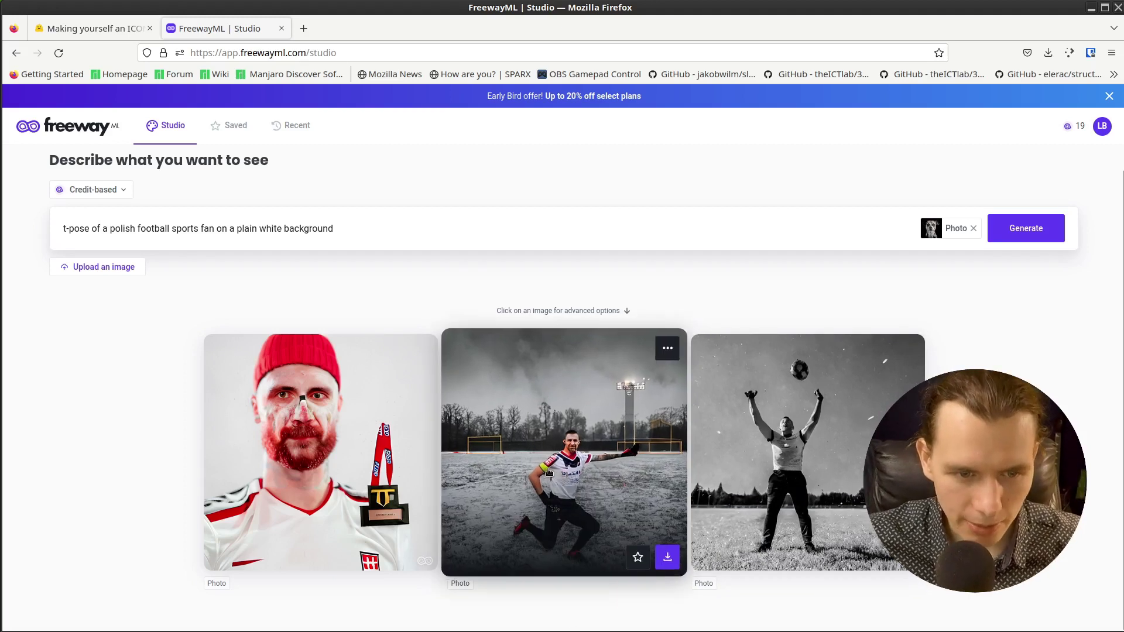
left_click(667, 557)
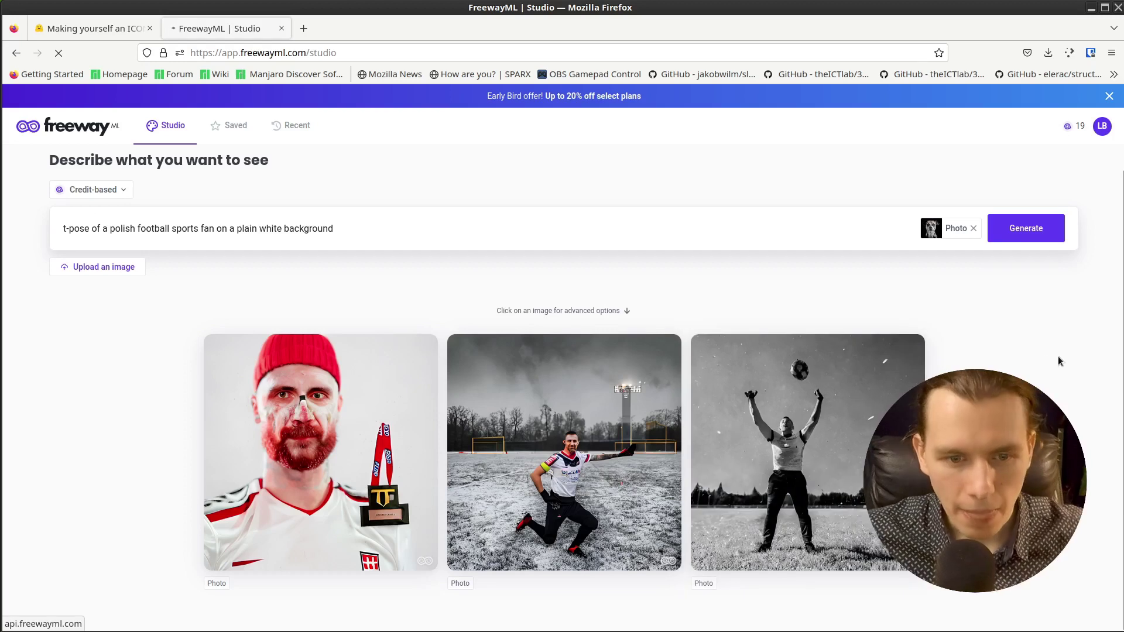
Regenerate the football fan prompt to get three new Photo-style images.
left_click(1027, 237)
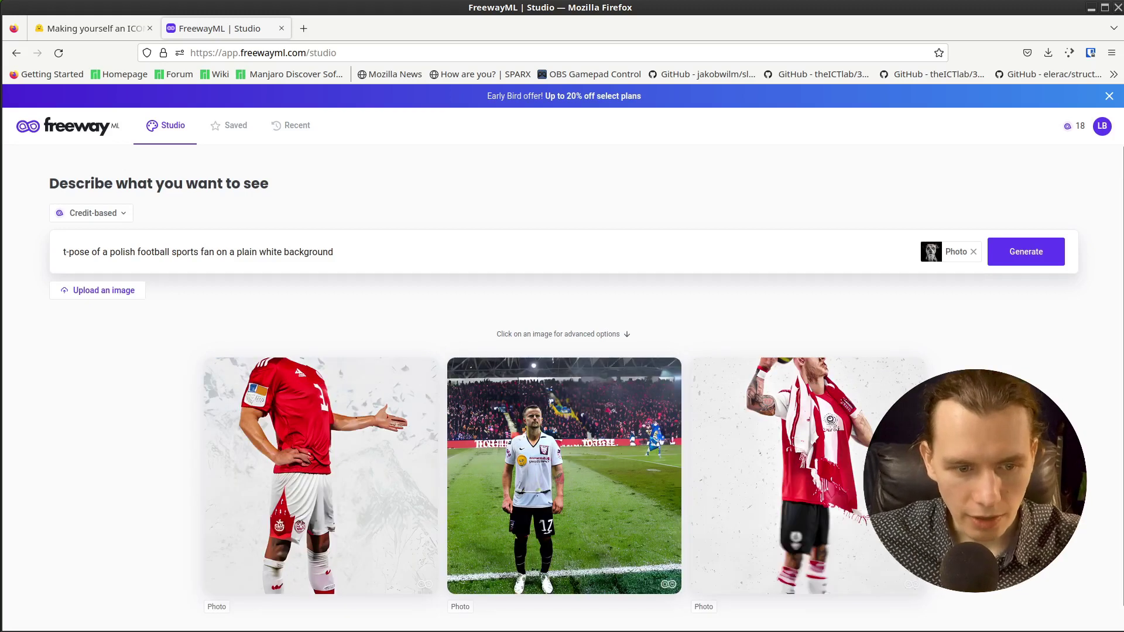
mouse_move(495, 502)
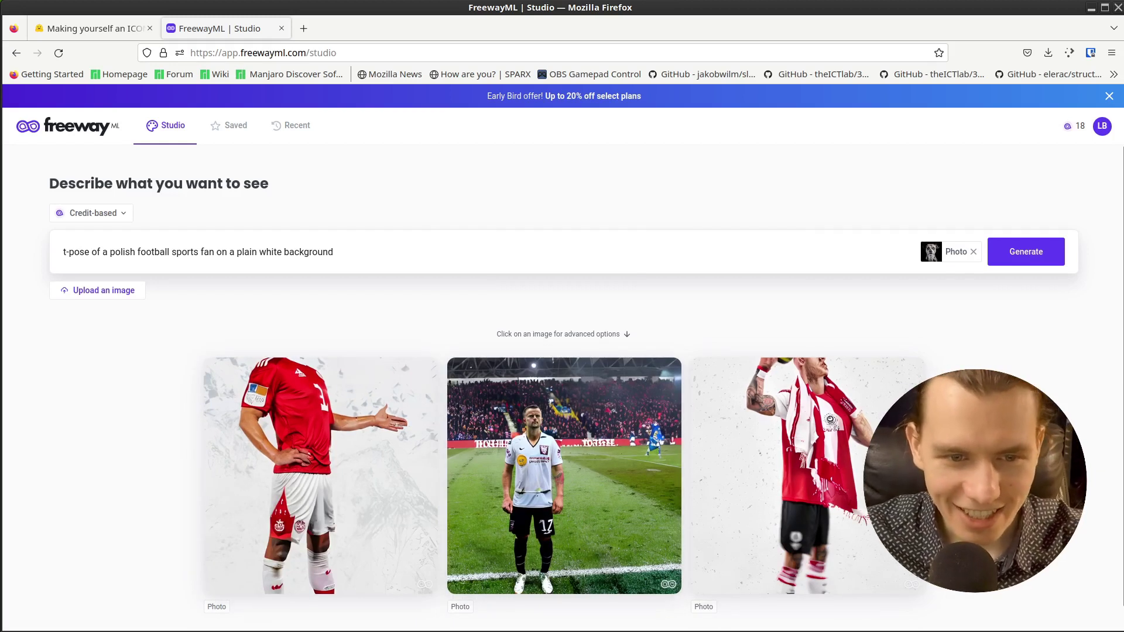
mouse_move(749, 462)
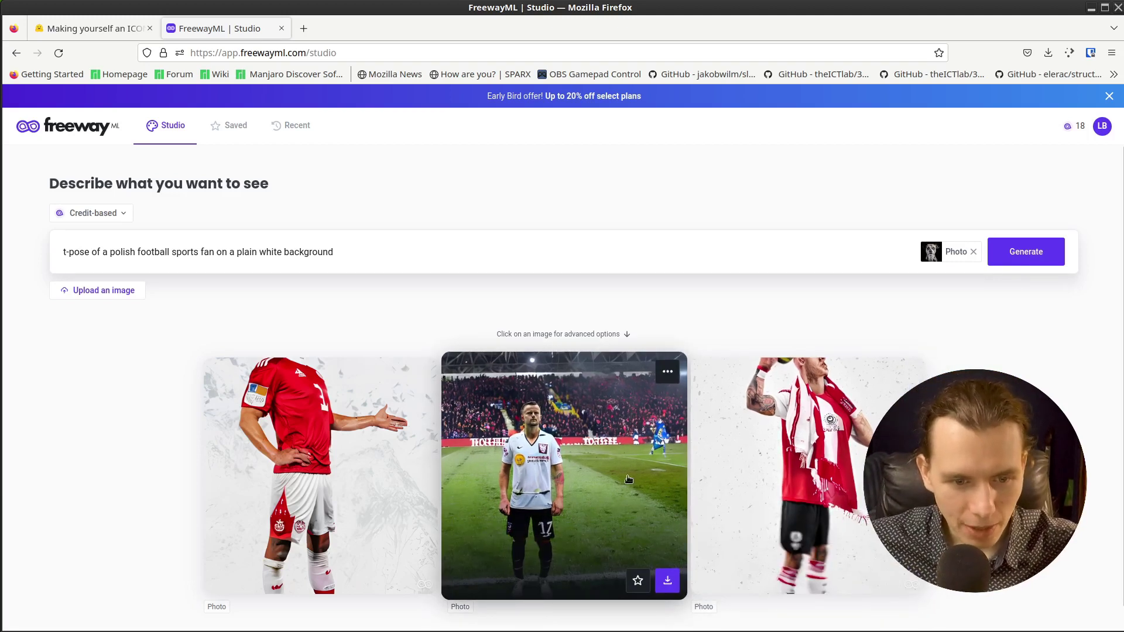
Download the new middle stadium photo, then view and close the German fan T-pose PNG.
left_click(667, 581)
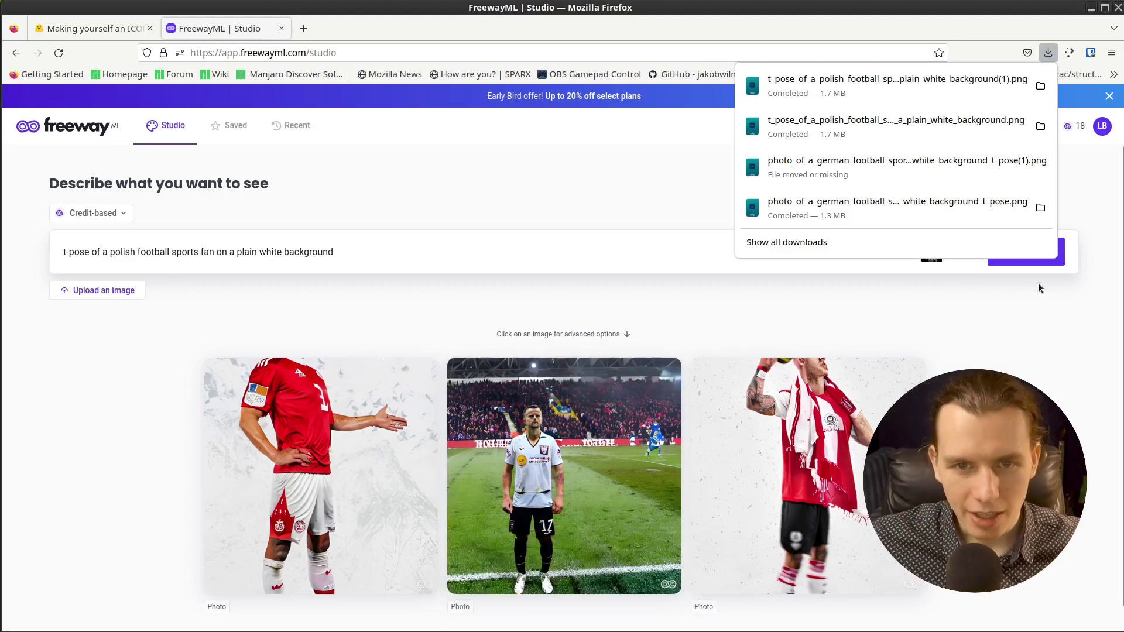
left_click(918, 211)
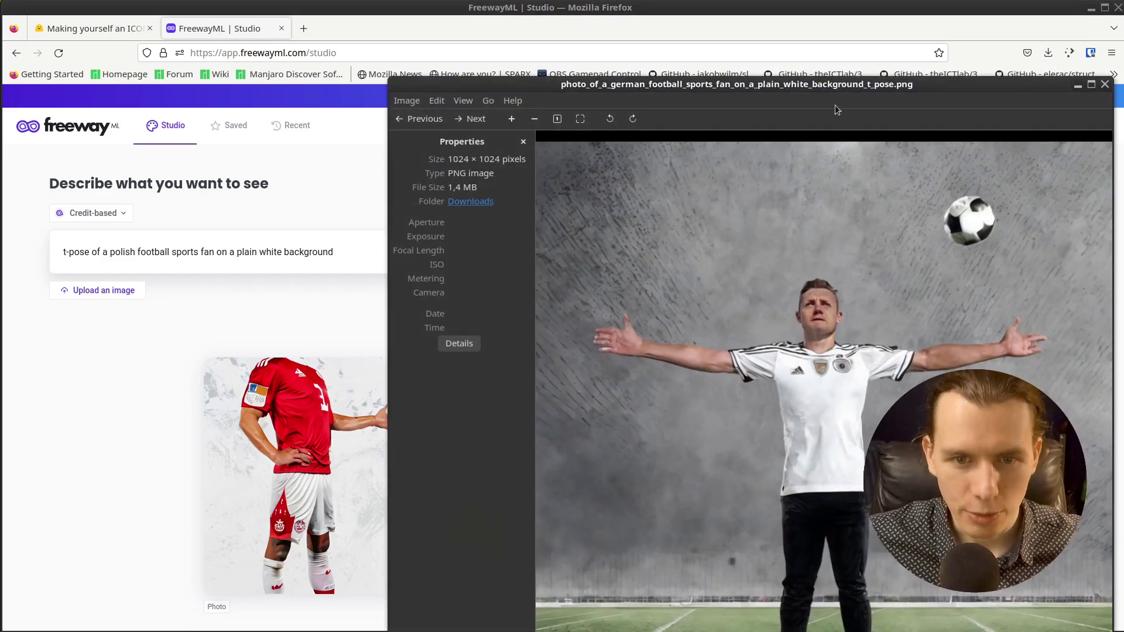
left_click_drag(824, 90, 527, 16)
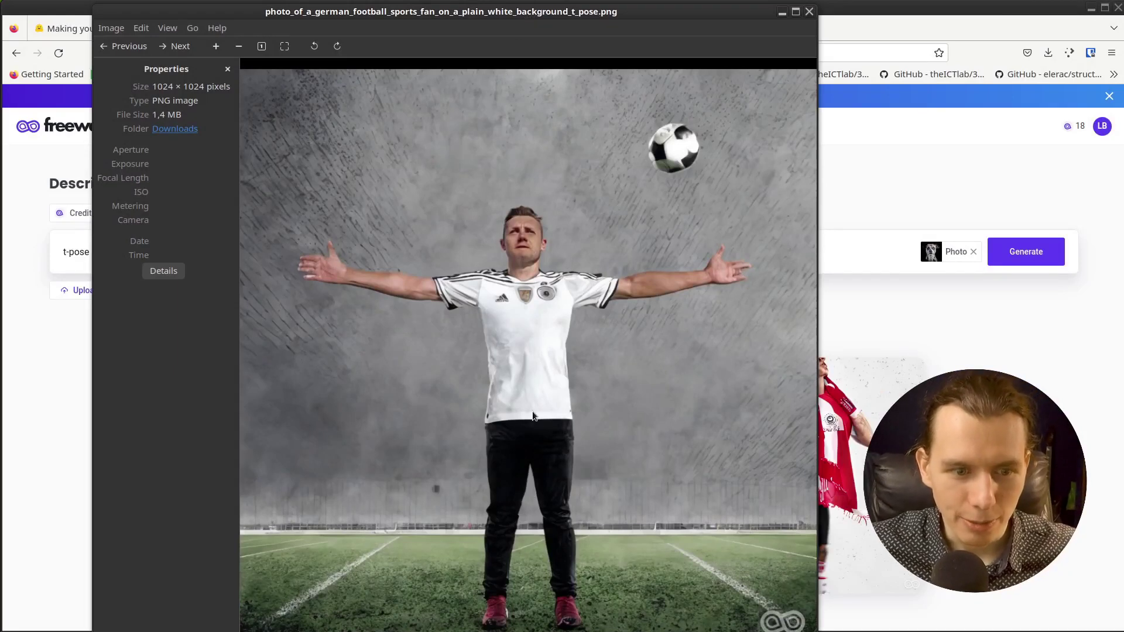
left_click(809, 12)
mouse_move(577, 526)
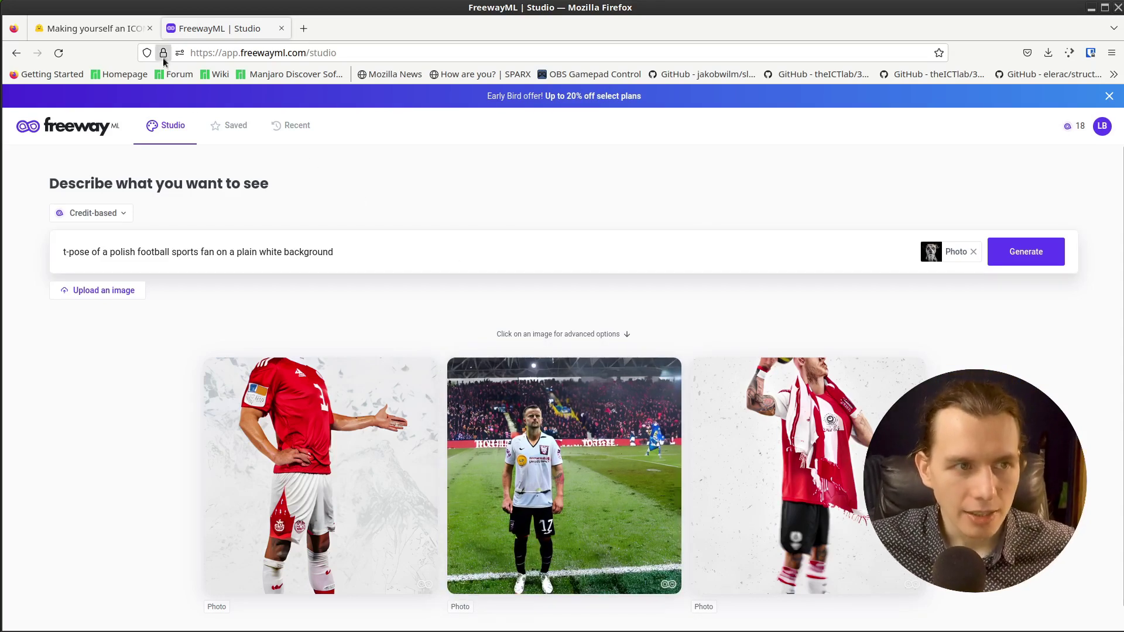
Open the ICON Clothed Human Digitization space and scroll to its Input Image section.
left_click(119, 31)
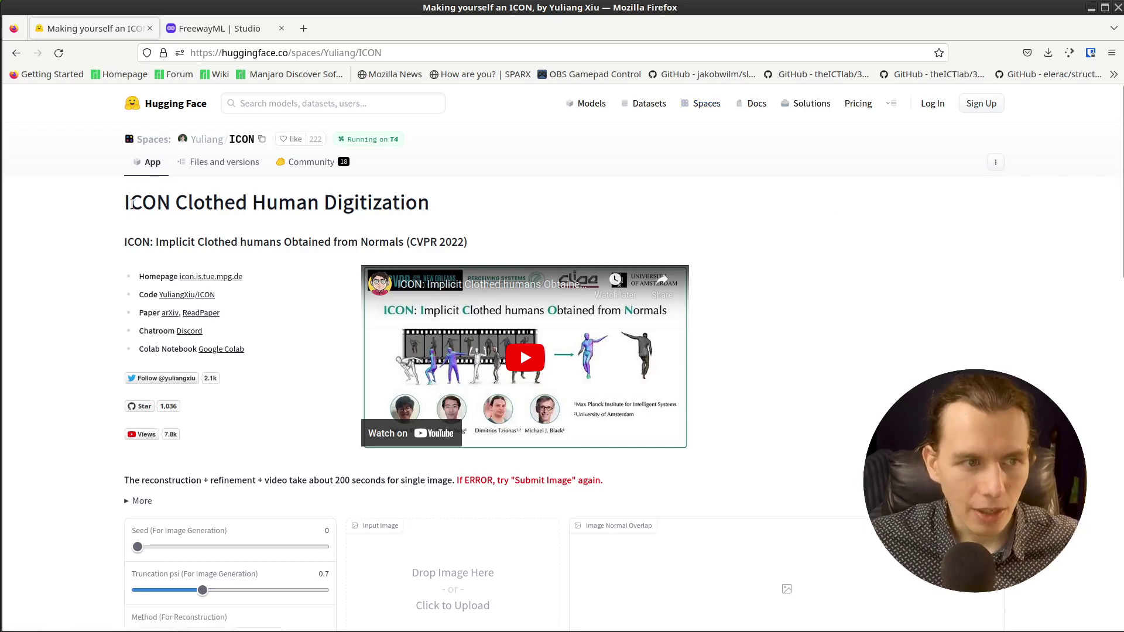
double_click(132, 205)
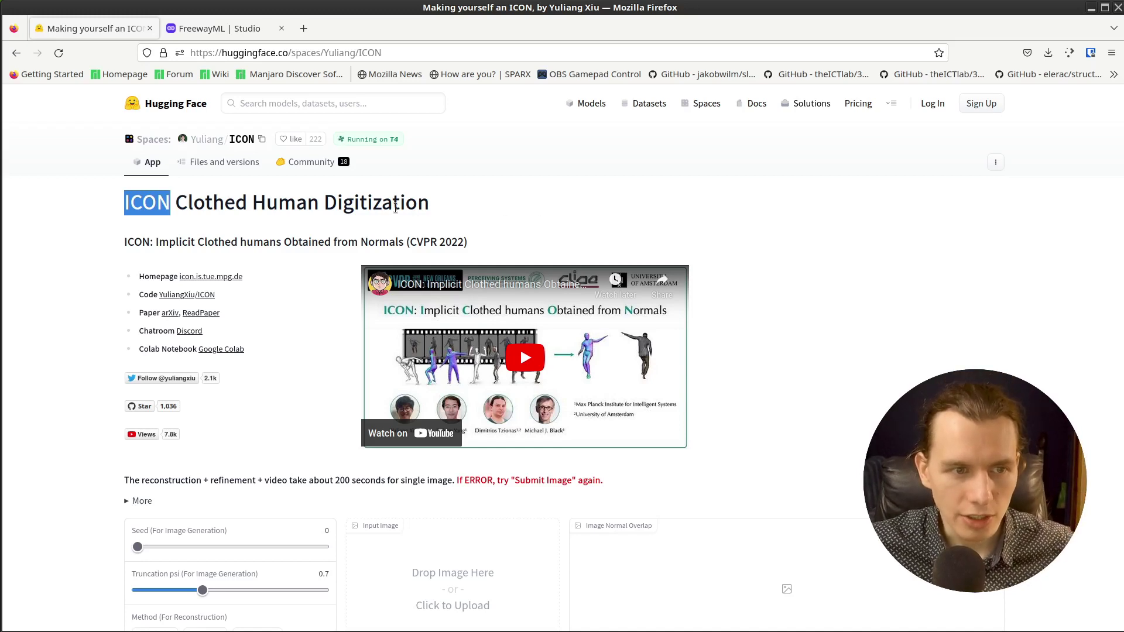
left_click(620, 227)
scroll(548, 381, "down", 4)
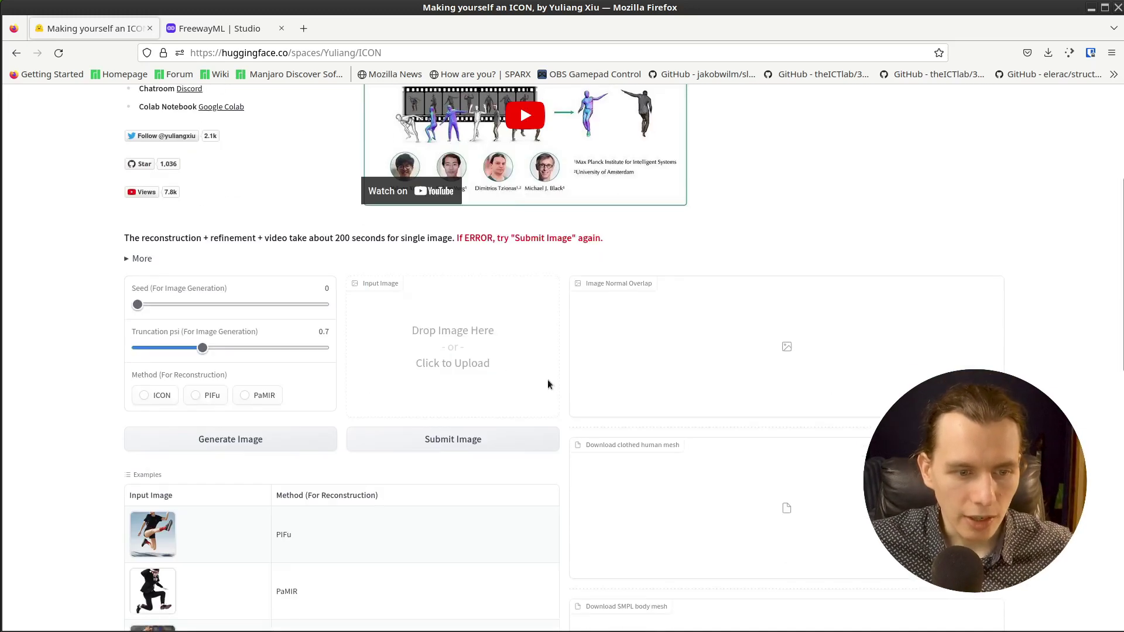
Upload the stadium football player photo as Input Image and reconstruct it with the ICON method.
left_click(439, 355)
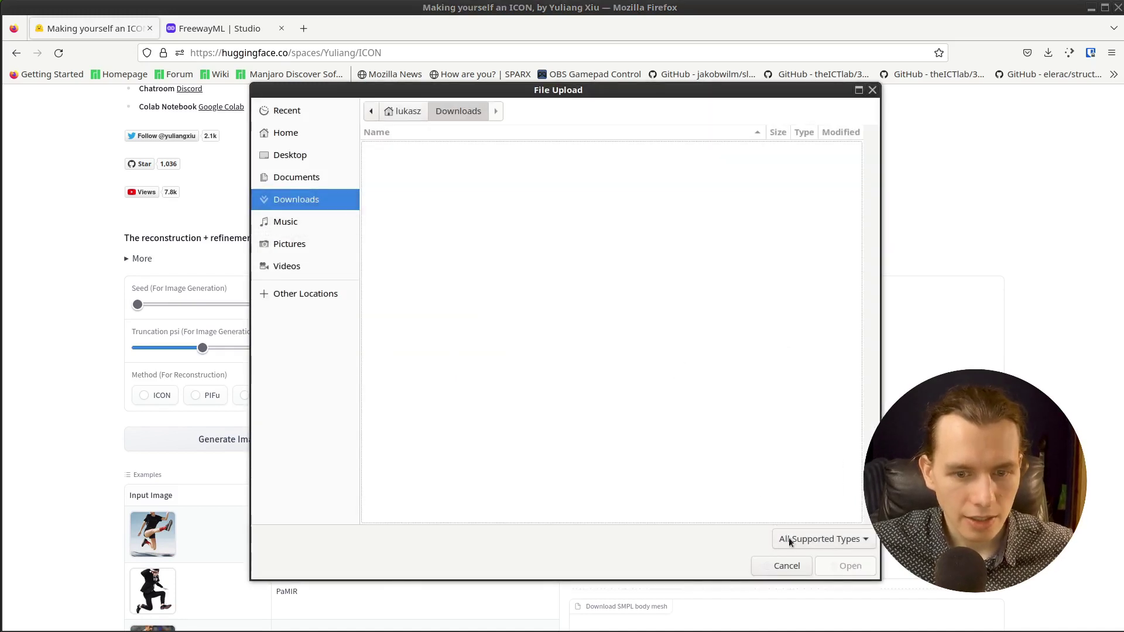
left_click(787, 566)
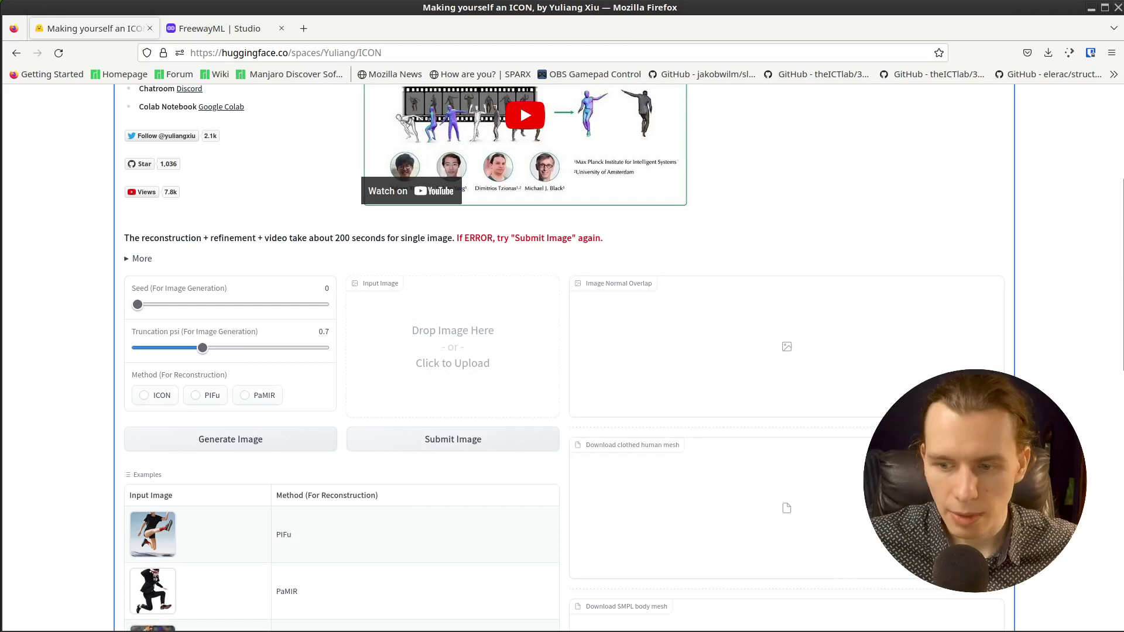
key("alt+Tab")
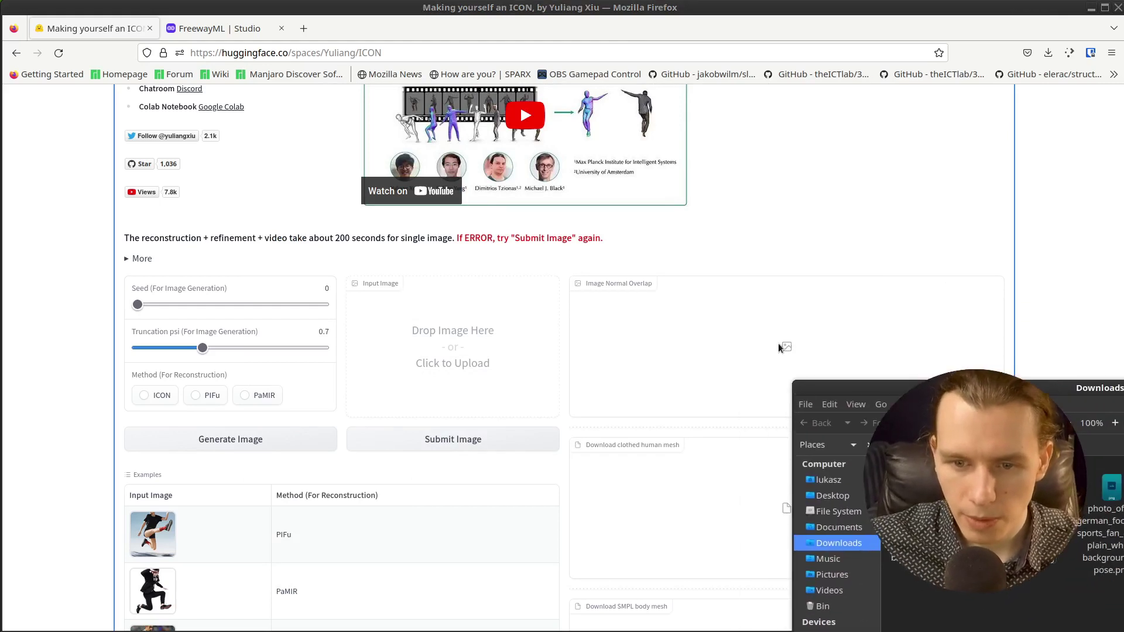
left_click_drag(1110, 486, 463, 335)
left_click(672, 233)
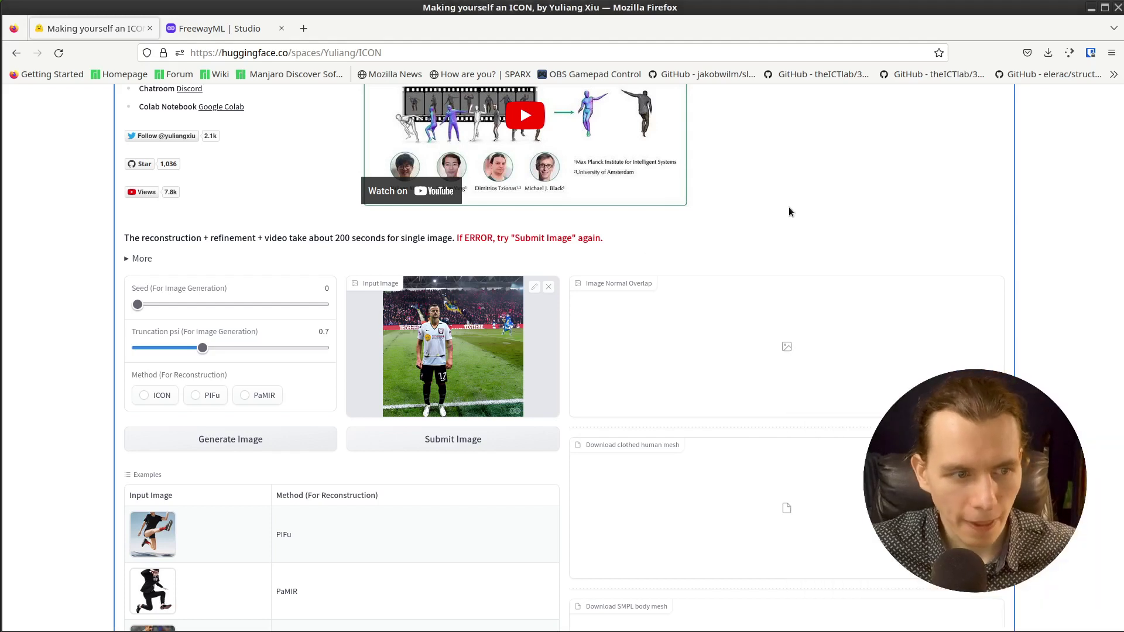
left_click(419, 446)
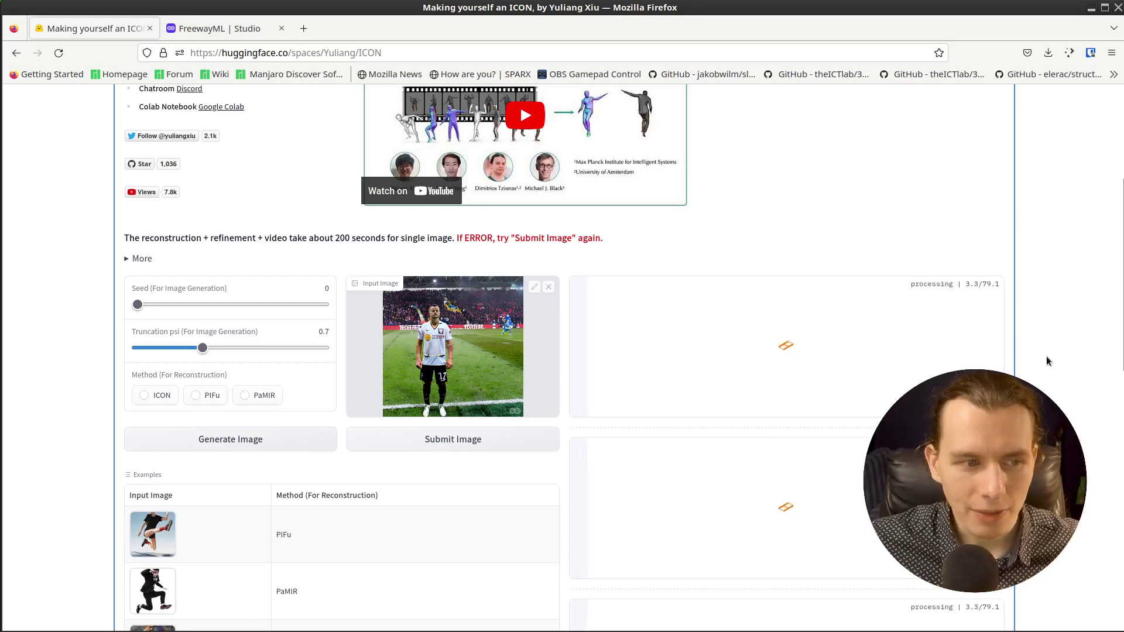
left_click(144, 396)
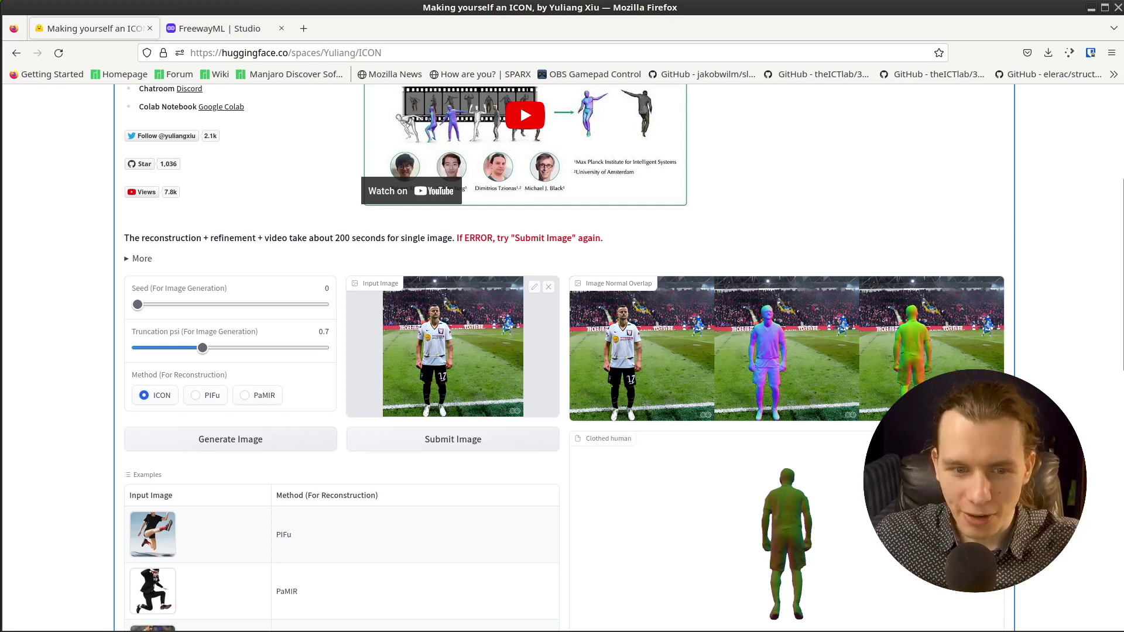
Rotate and zoom the reconstructed clothed-human 3D model to inspect it from several sides.
scroll(562, 352, "down", 4)
scroll(950, 307, "up", 5)
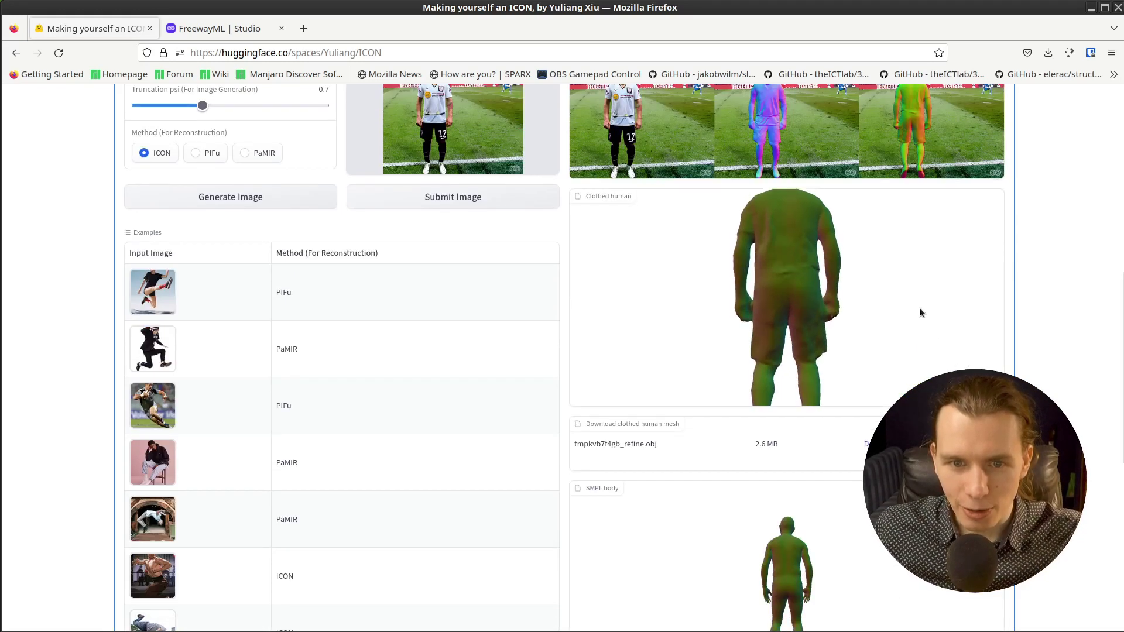
mouse_move(846, 308)
left_mouse_down()
mouse_move(752, 341)
mouse_move(736, 317)
left_mouse_up()
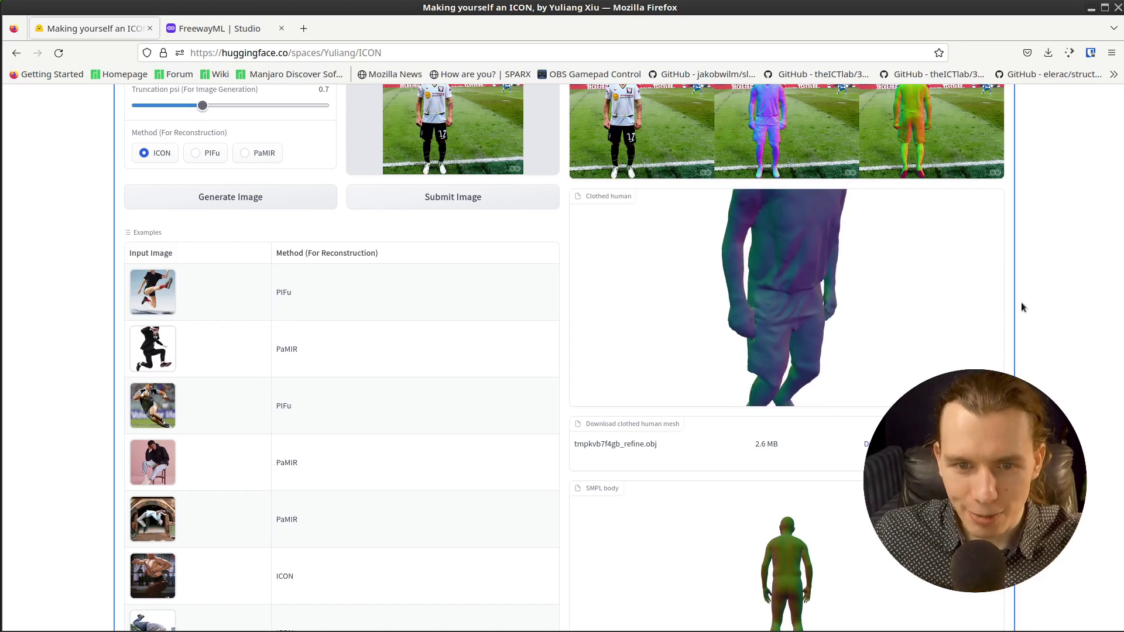
scroll(1033, 299, "down", 1)
scroll(1033, 299, "up", 2)
left_click_drag(788, 374, 782, 550)
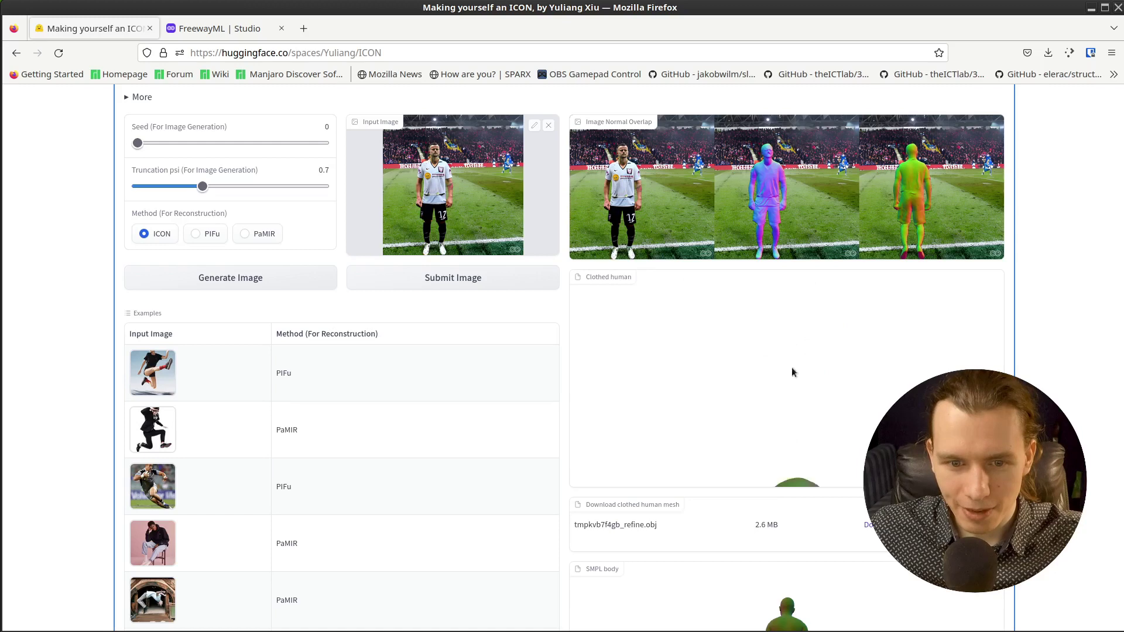
left_click_drag(791, 373, 687, 381)
scroll(768, 342, "up", 1)
scroll(768, 342, "down", 3)
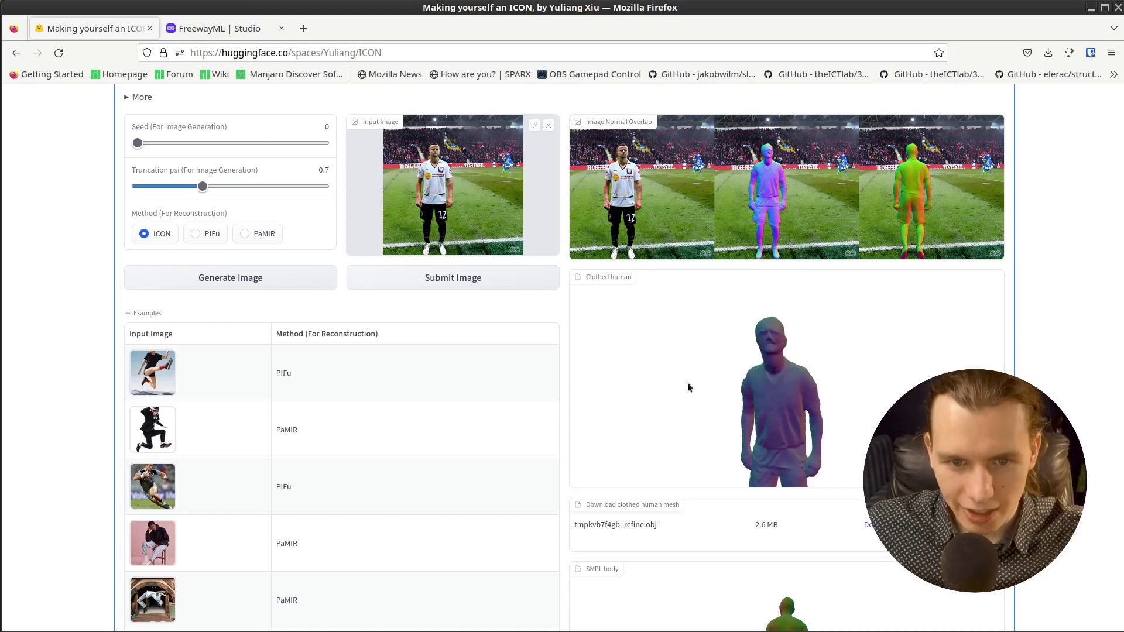
left_click_drag(790, 363, 923, 375)
scroll(777, 377, "up", 3)
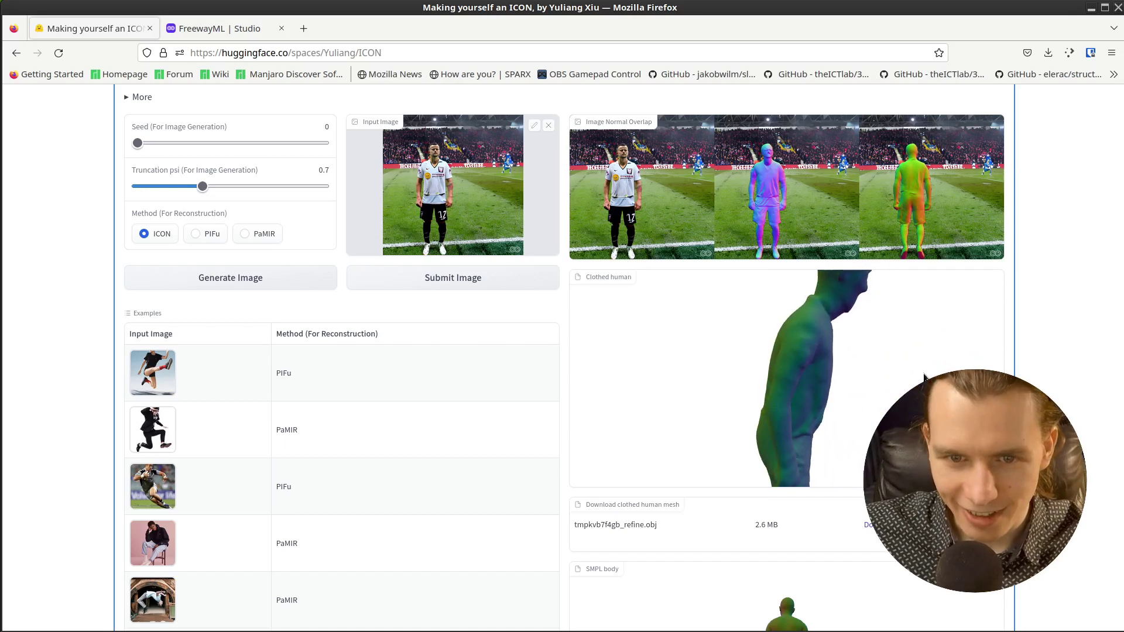
left_click_drag(843, 388, 850, 416)
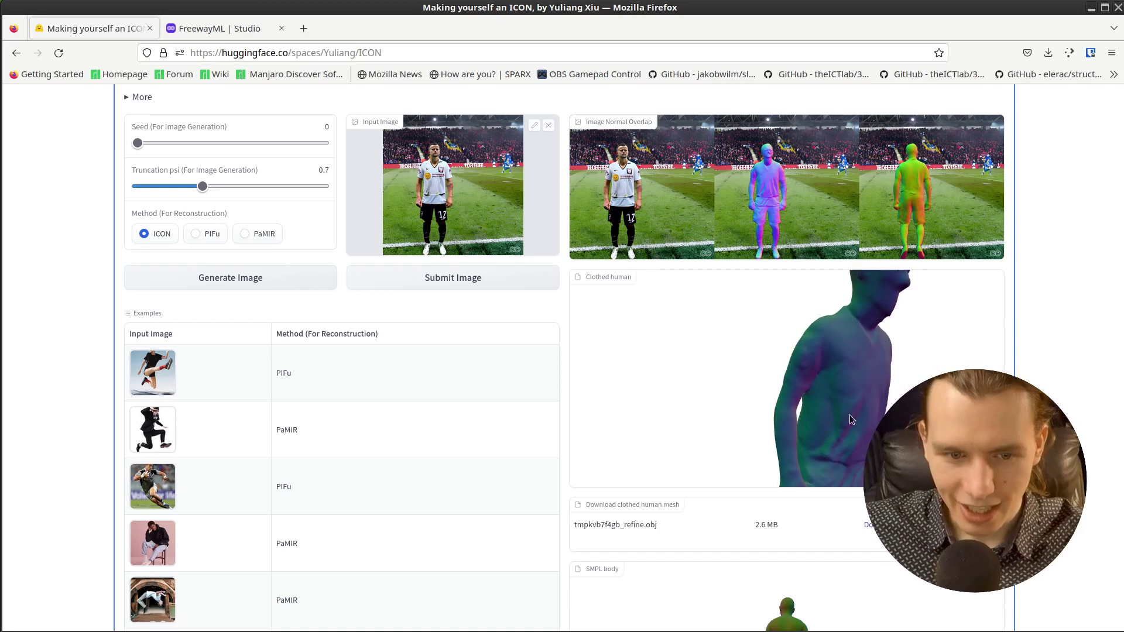
Download the clothed human mesh tmpkvb7f4gb_refine.obj.
left_click(868, 524)
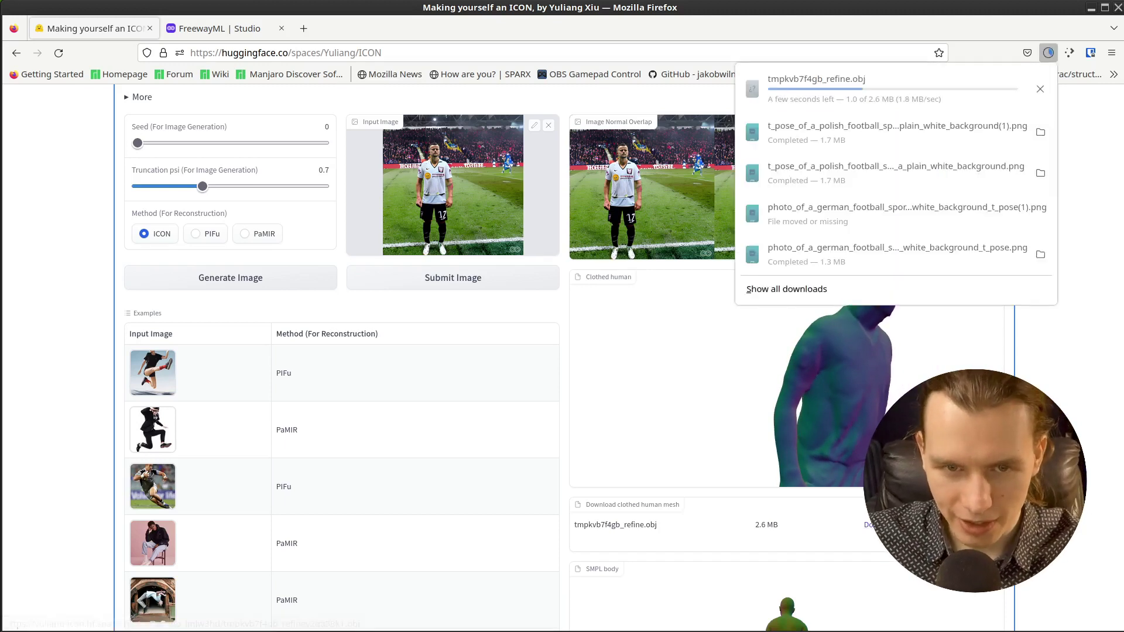
scroll(819, 393, "down", 3)
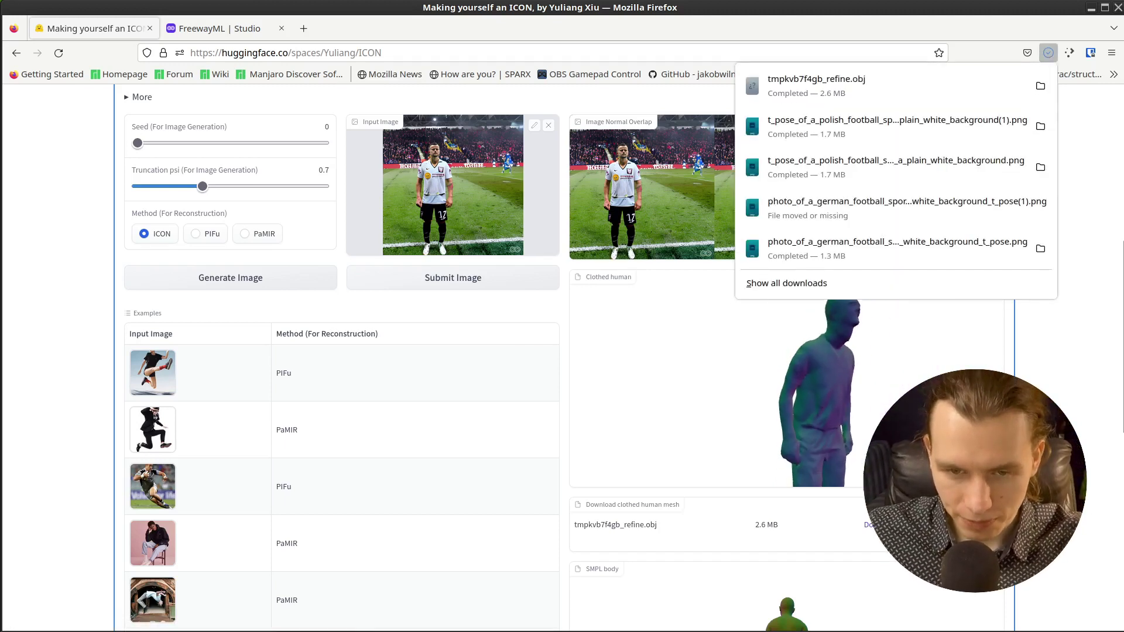
left_click(1057, 360)
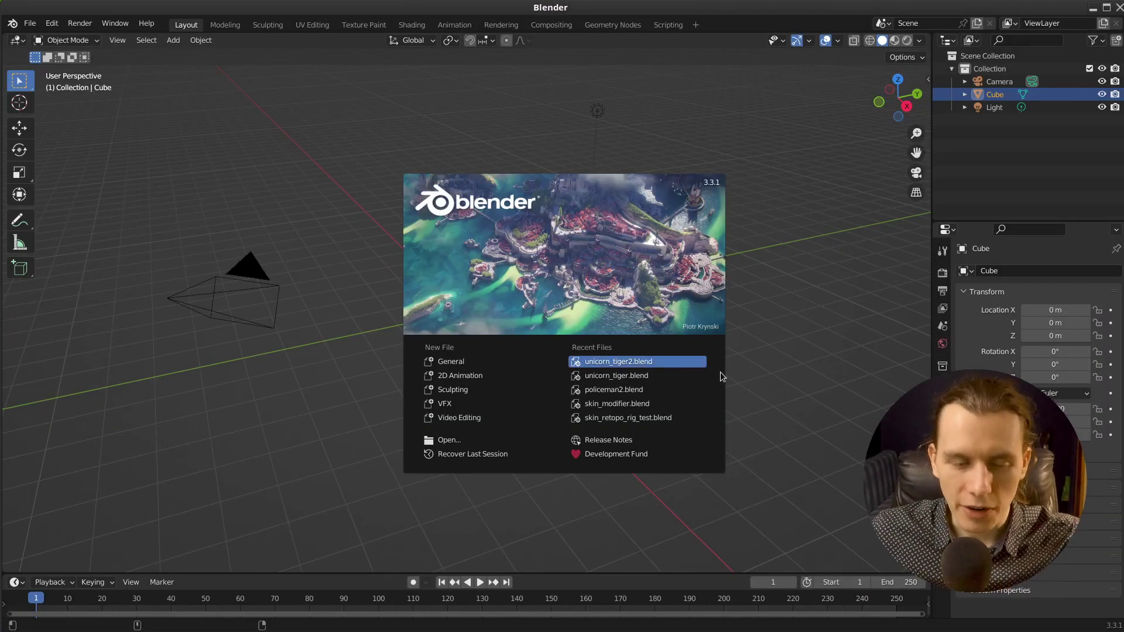
Delete the default cube and import tmpkvb7f4gb_refine.obj from Downloads as Wavefront OBJ.
left_click(797, 359)
key("Delete")
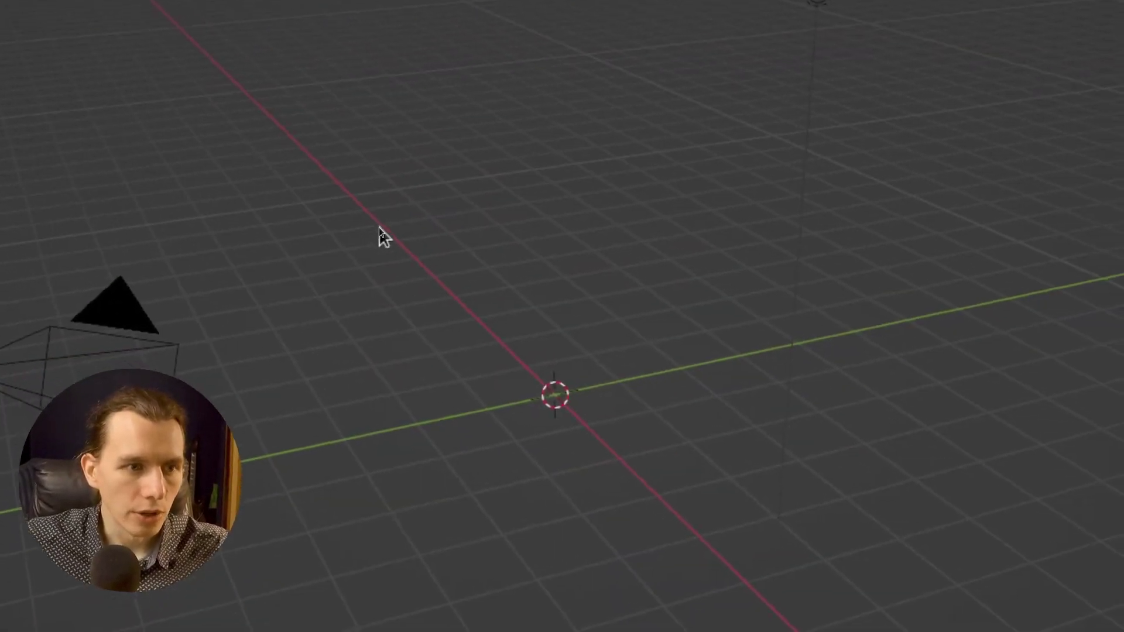
left_click(30, 23)
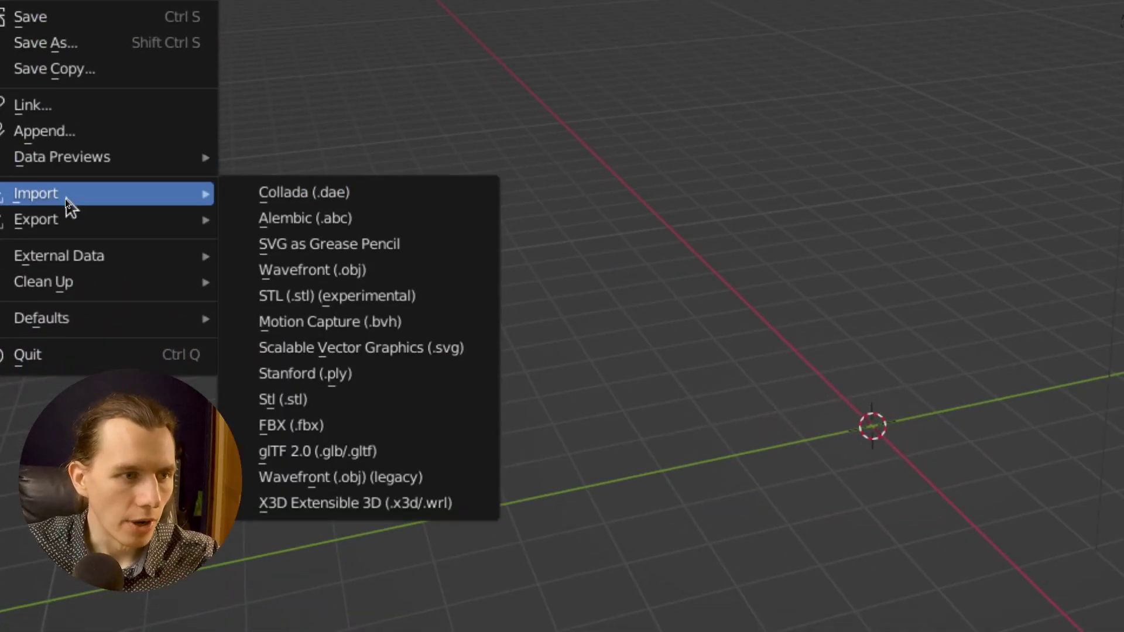
mouse_move(65, 263)
mouse_move(76, 191)
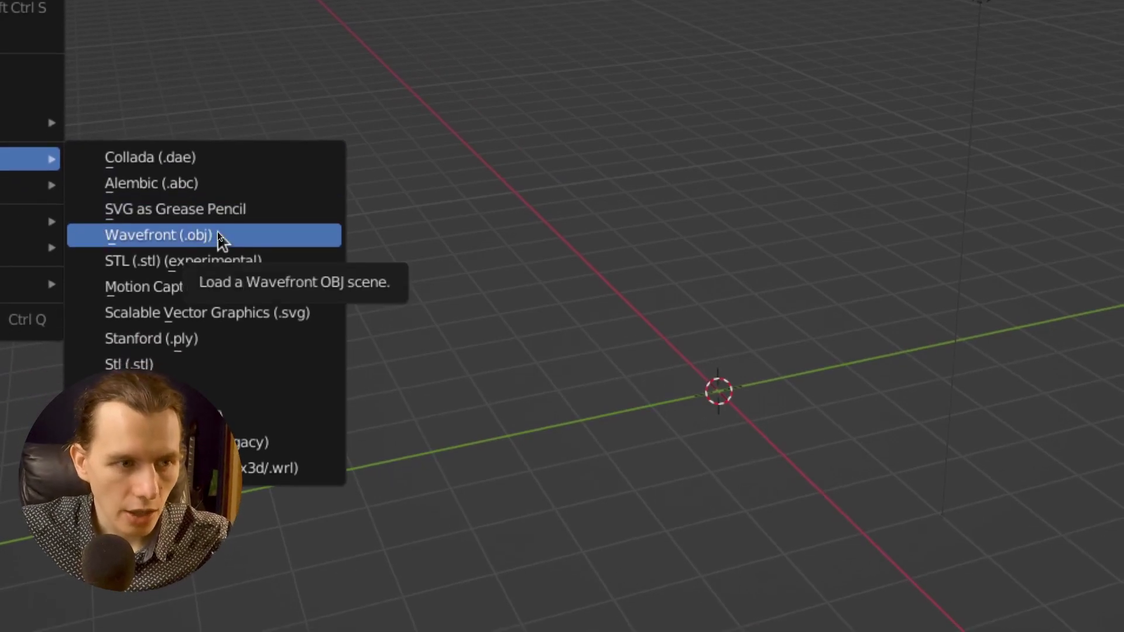
left_click(218, 233)
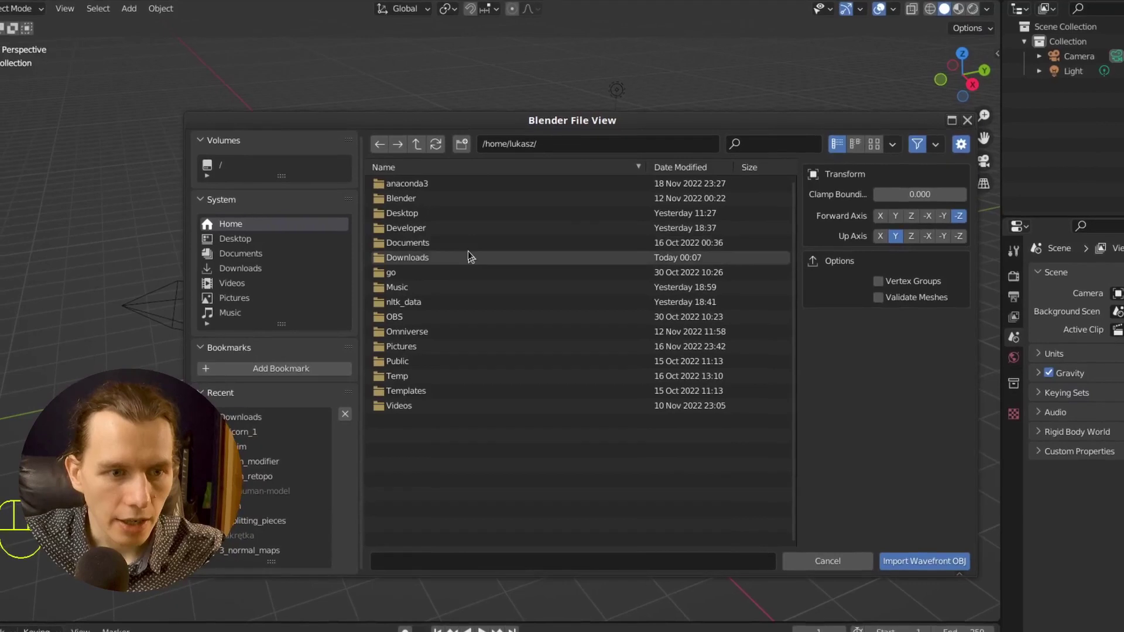
double_click(399, 159)
left_click(466, 183)
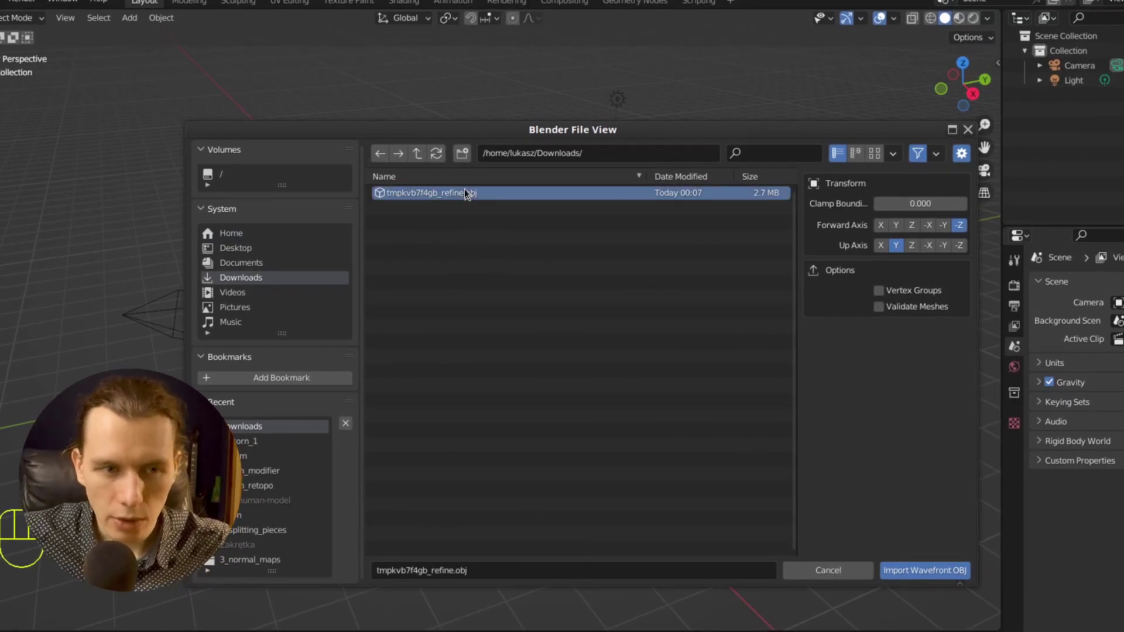
double_click(422, 193)
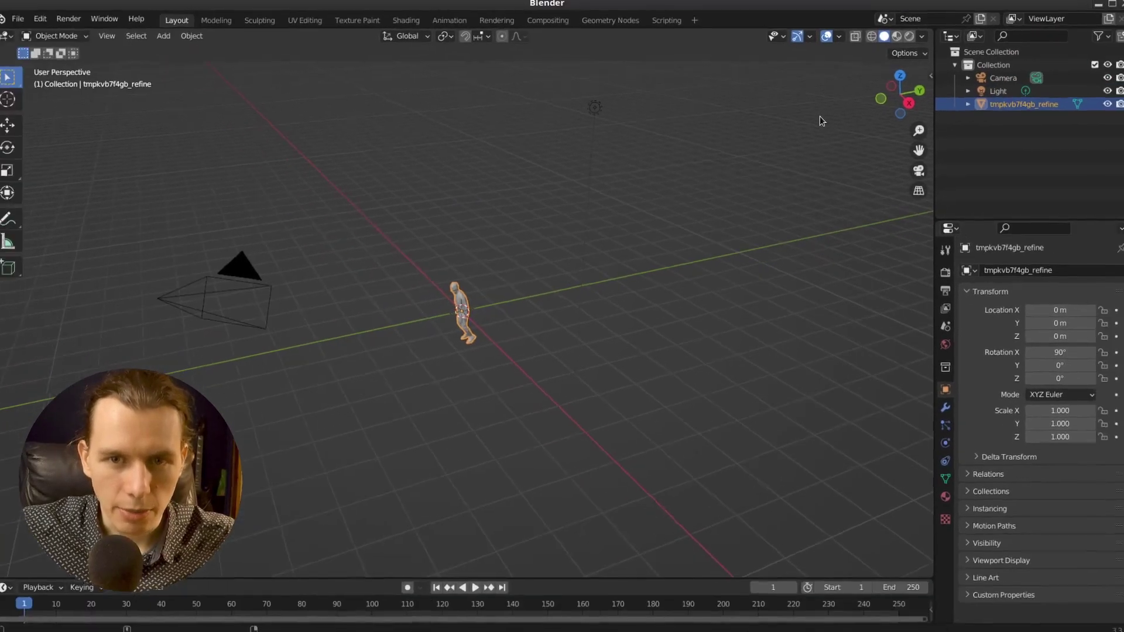
View the imported player from the front in Material Preview shading.
left_click(880, 99)
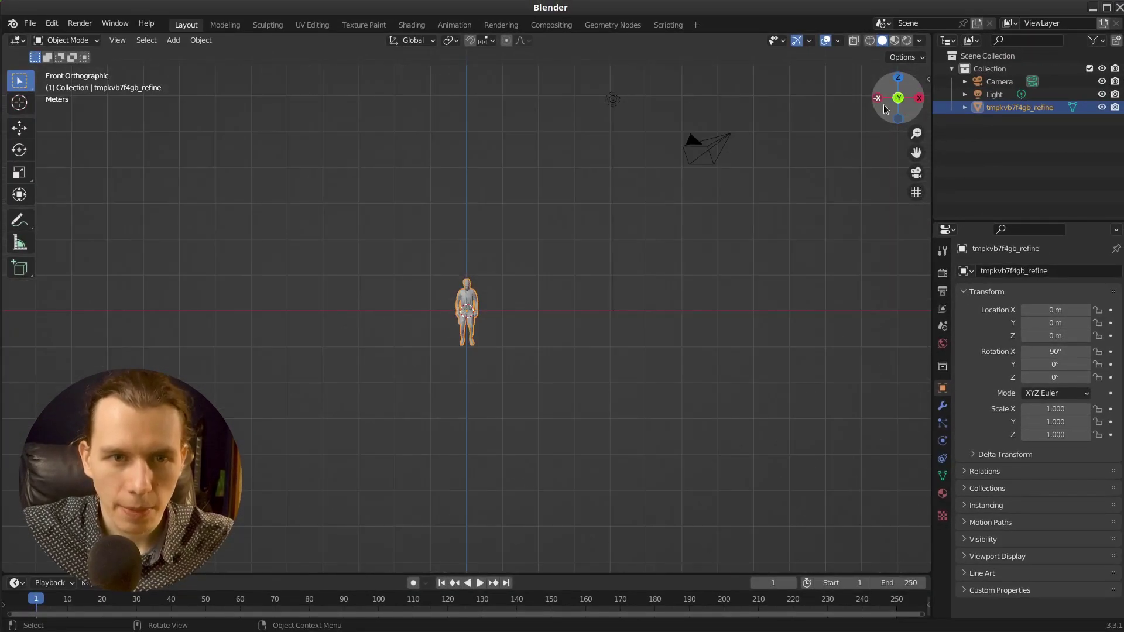
scroll(557, 254, "up", 8)
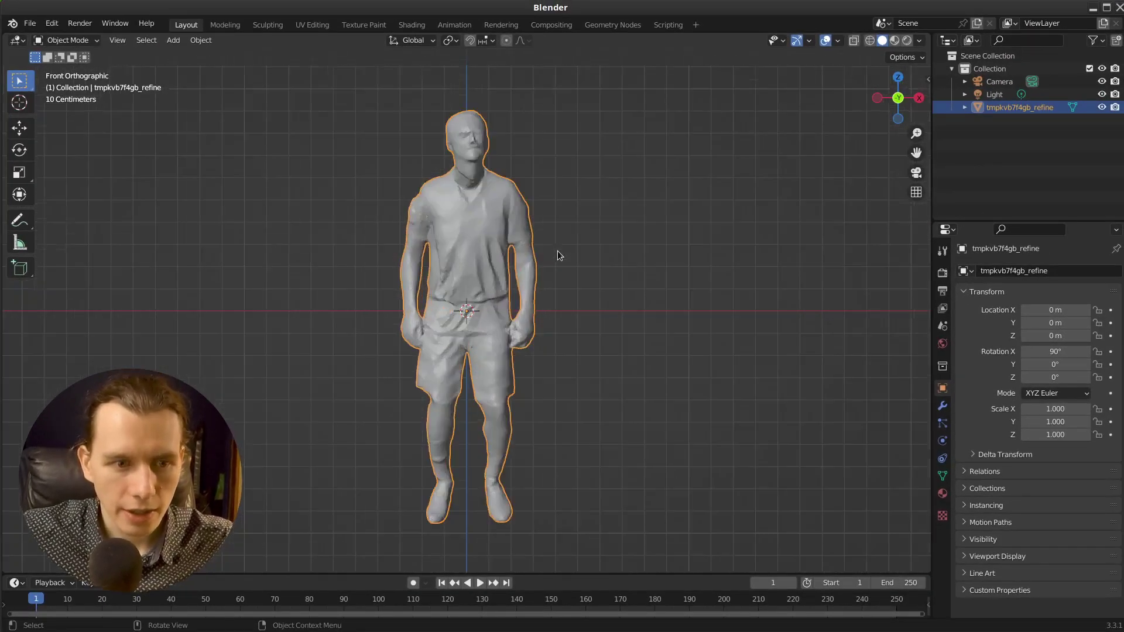
left_click(896, 41)
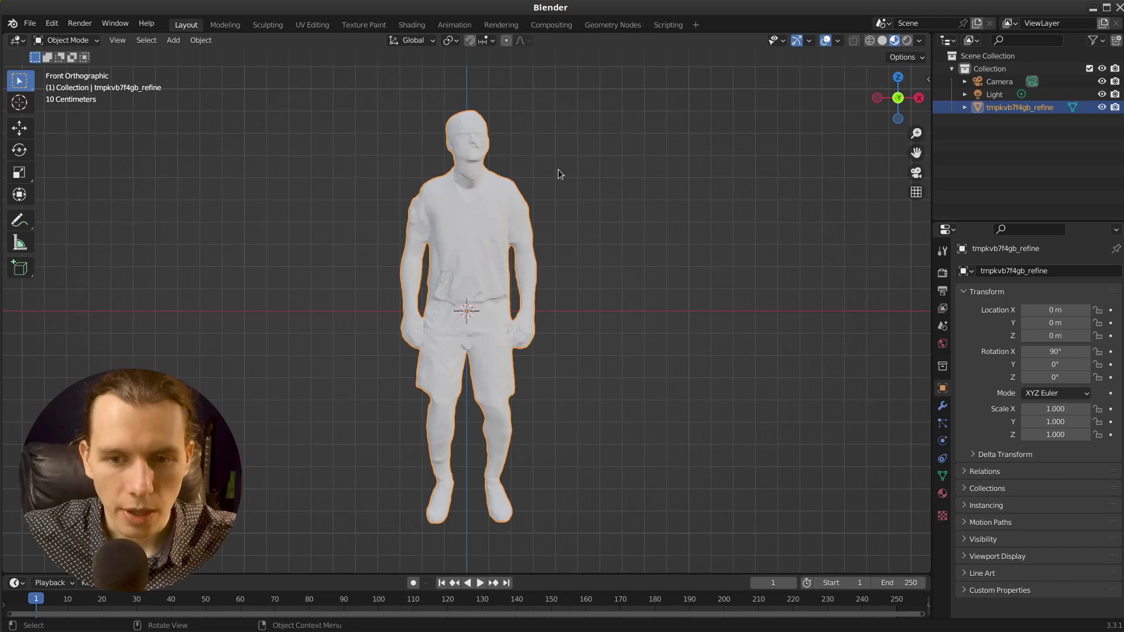
Give the player mesh a new material in the Shading workspace.
left_click(412, 25)
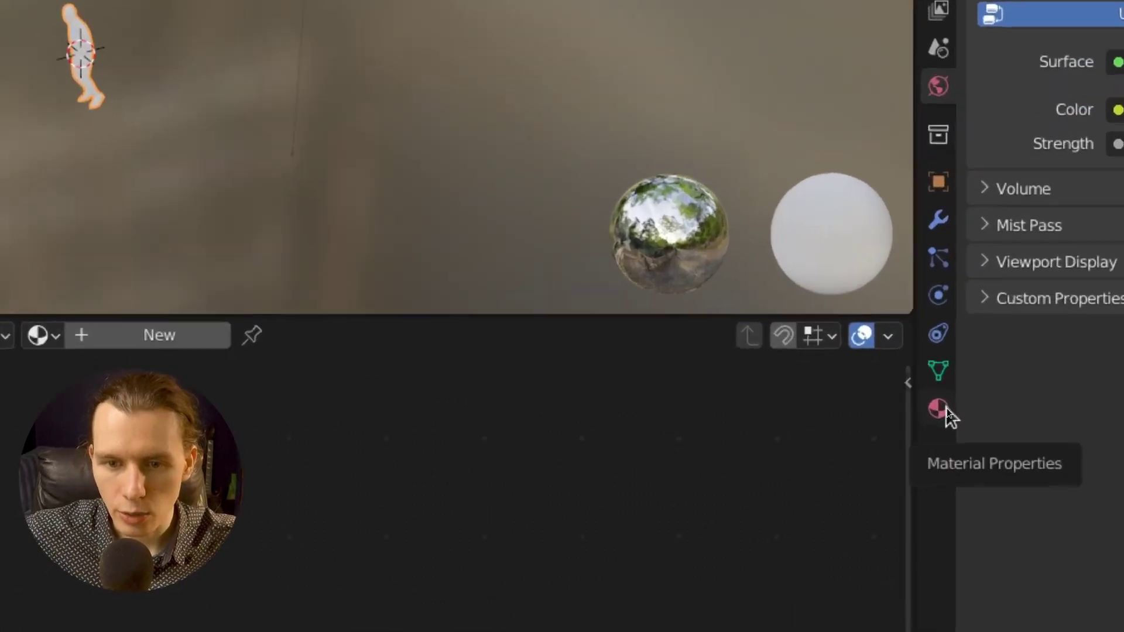
left_click(944, 409)
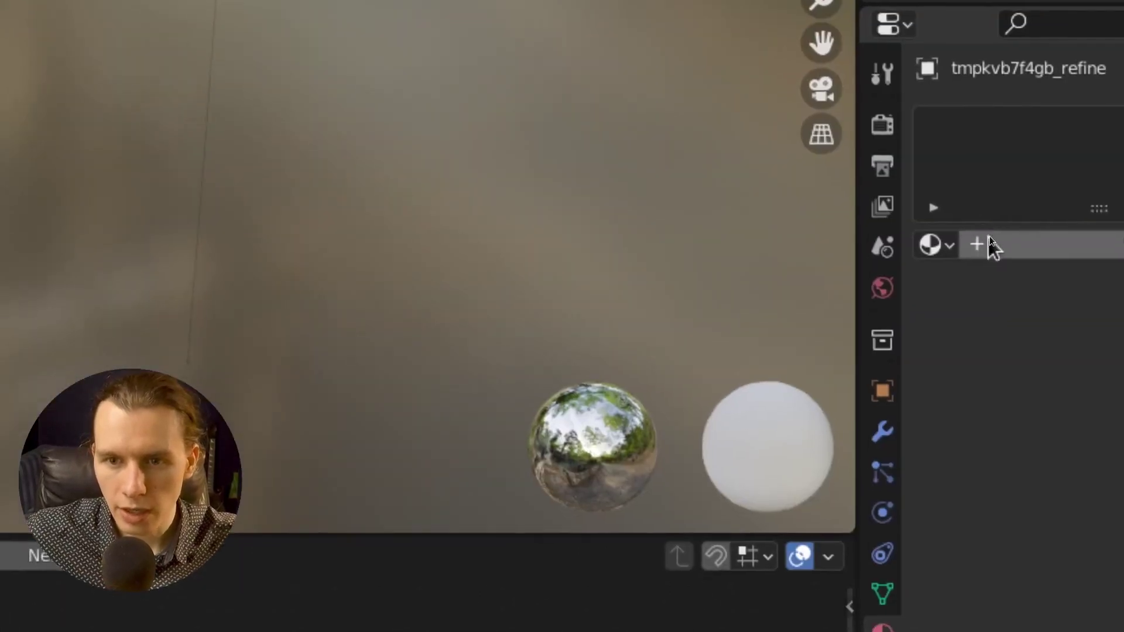
left_click(990, 243)
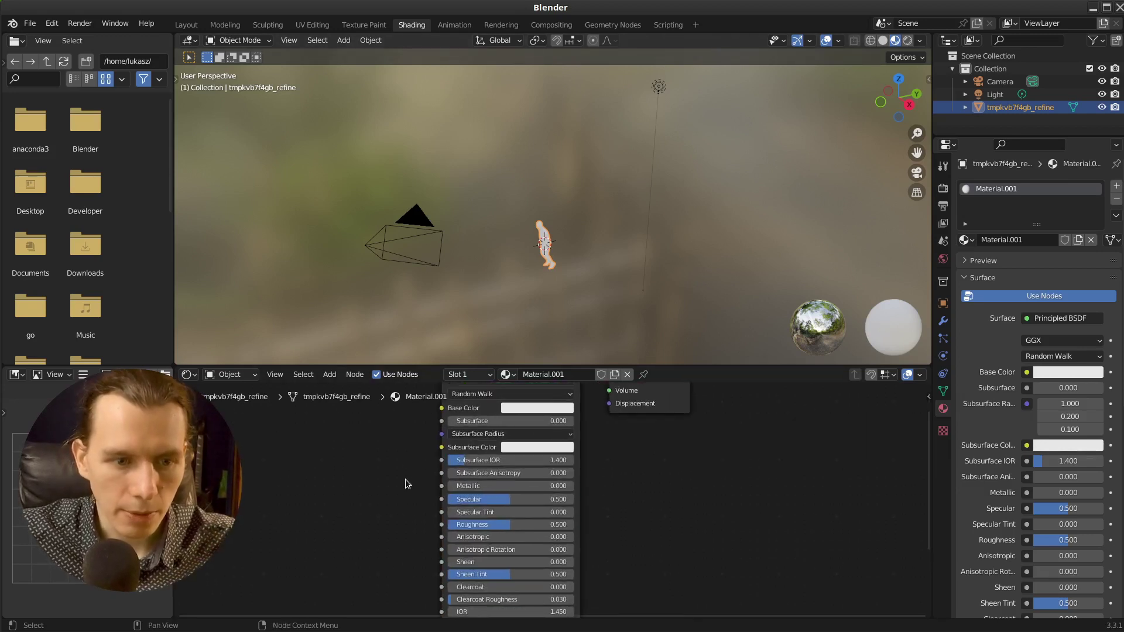
Add a Color Attribute node to the shader graph via node search.
scroll(404, 473, "up", 2)
middle_click_drag(403, 473, 585, 534)
scroll(515, 526, "down", 1)
key("shift+a")
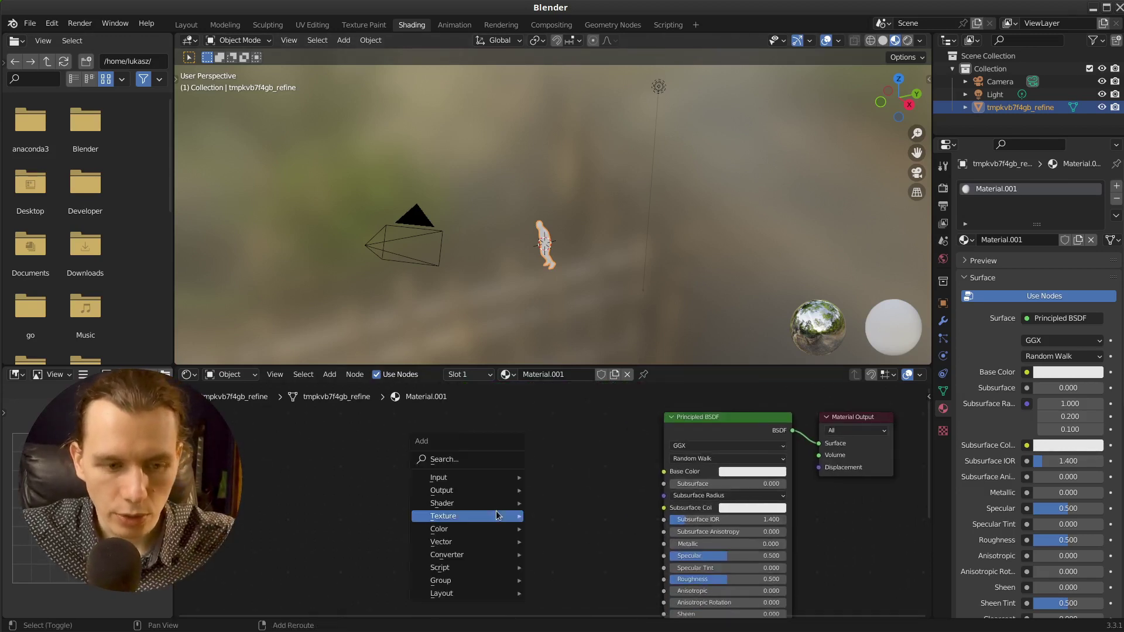
mouse_move(495, 515)
left_click(473, 460)
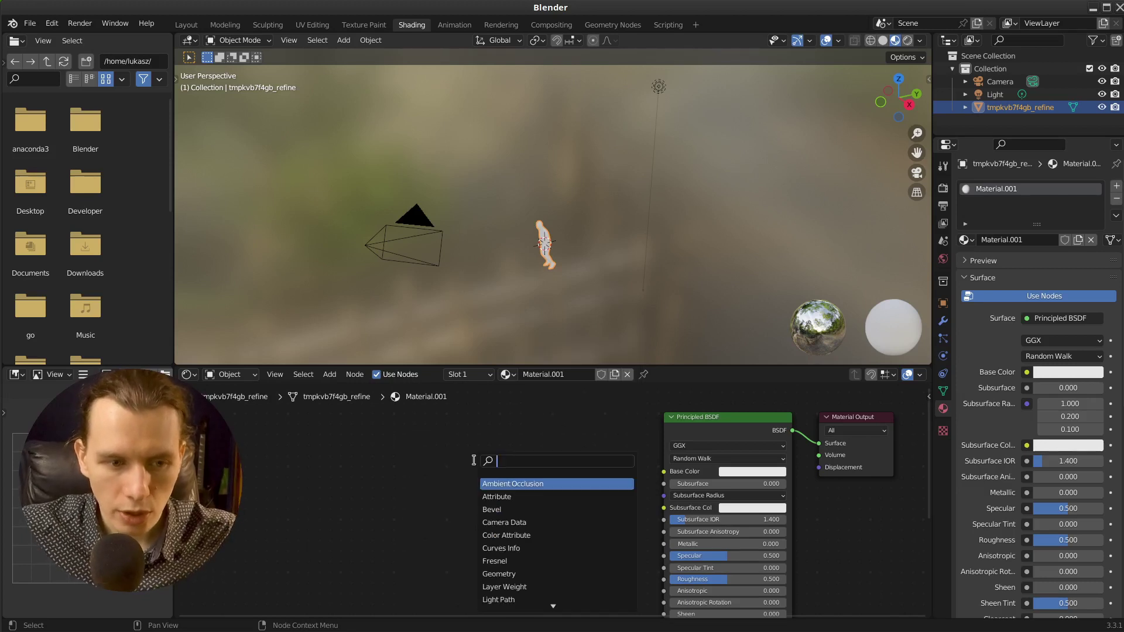
type("colo")
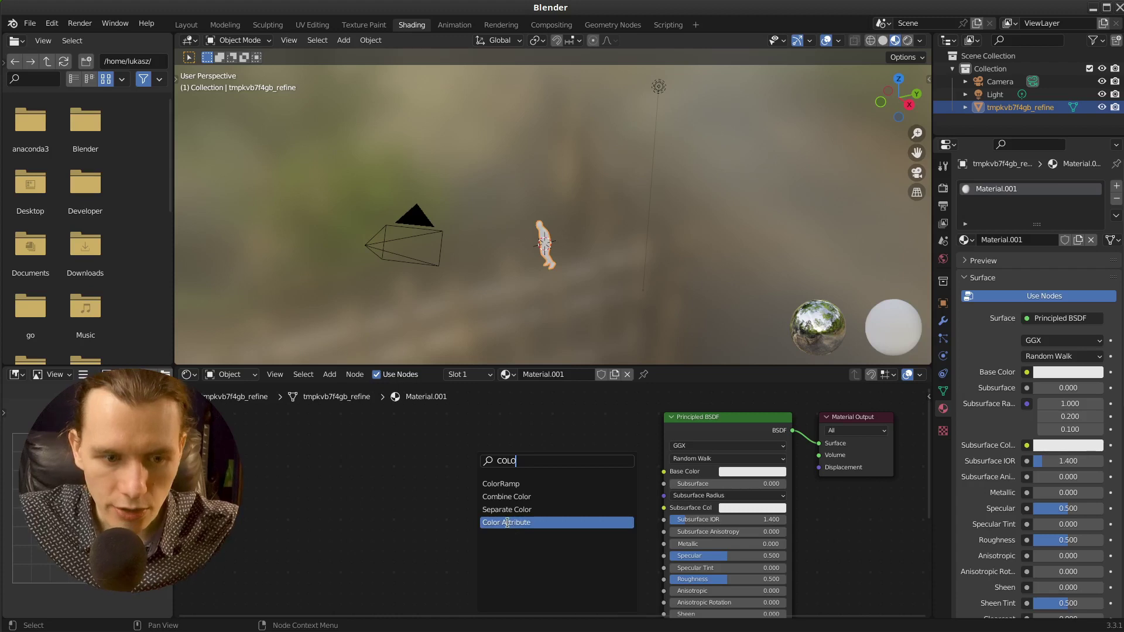
left_click(507, 523)
left_click(489, 503)
Connect the Color Attribute's Color output to the Principled BSDF Base Color.
scroll(527, 497, "up", 1)
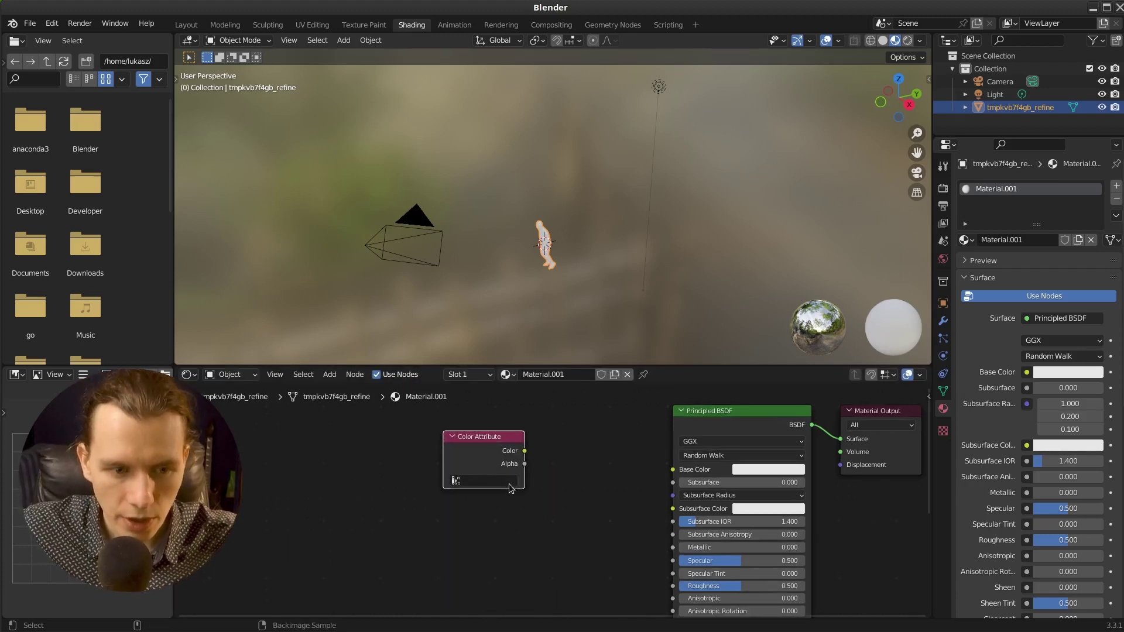
scroll(539, 493, "up", 3)
left_click_drag(509, 472, 697, 495)
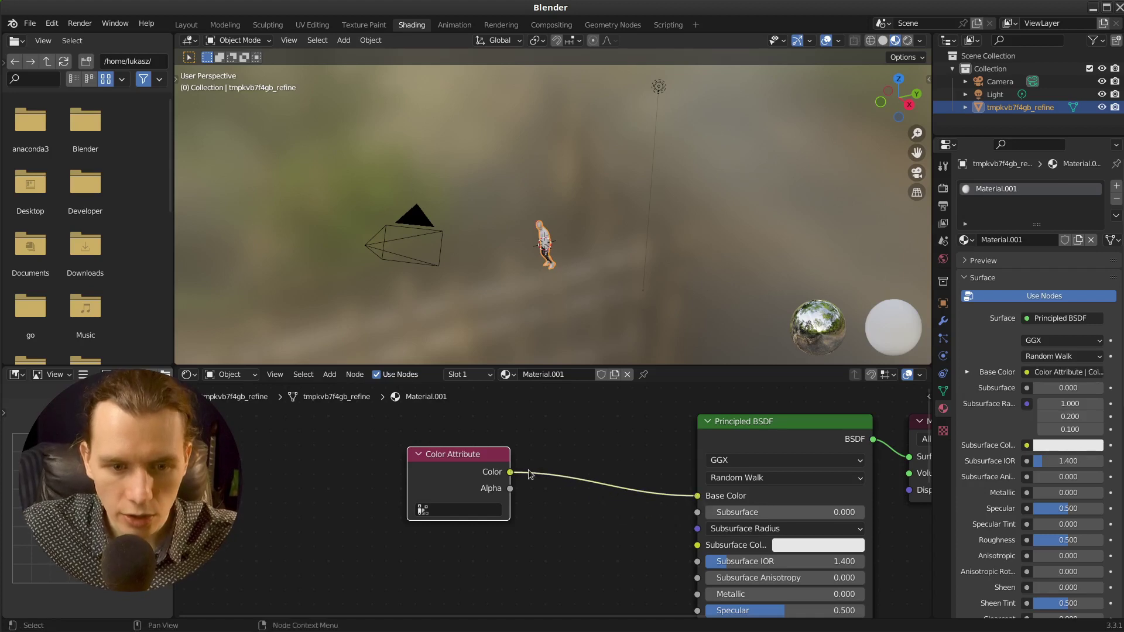
left_click_drag(483, 455, 594, 465)
Zoom and orbit in on the player's face and chest to check the vertex colours.
scroll(562, 269, "up", 3)
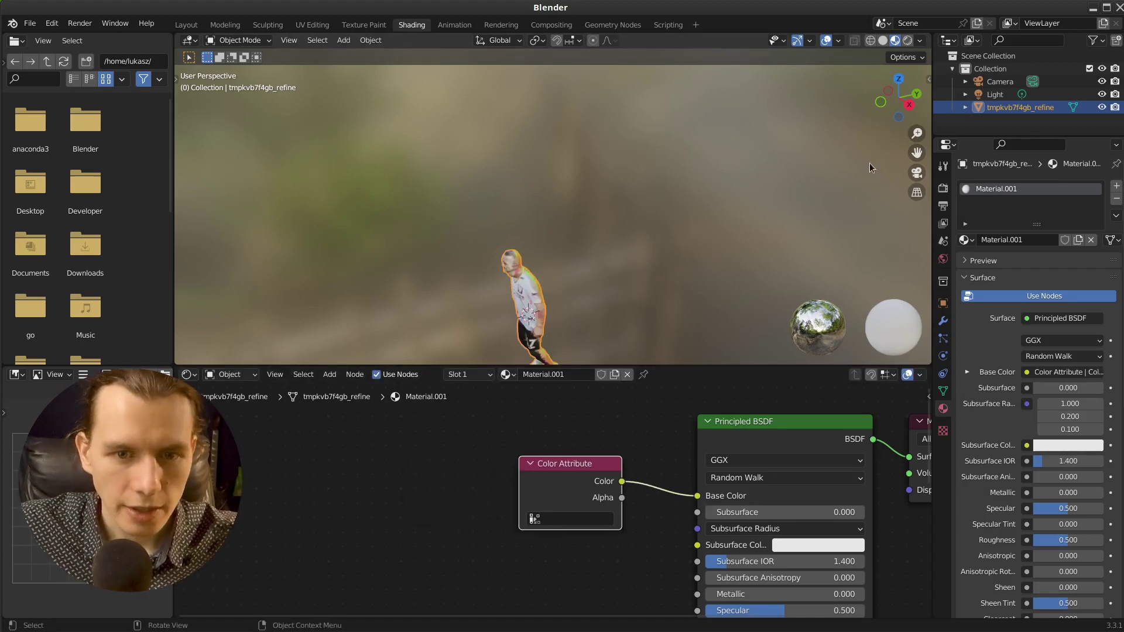
left_click_drag(916, 153, 712, 246)
scroll(577, 241, "up", 2)
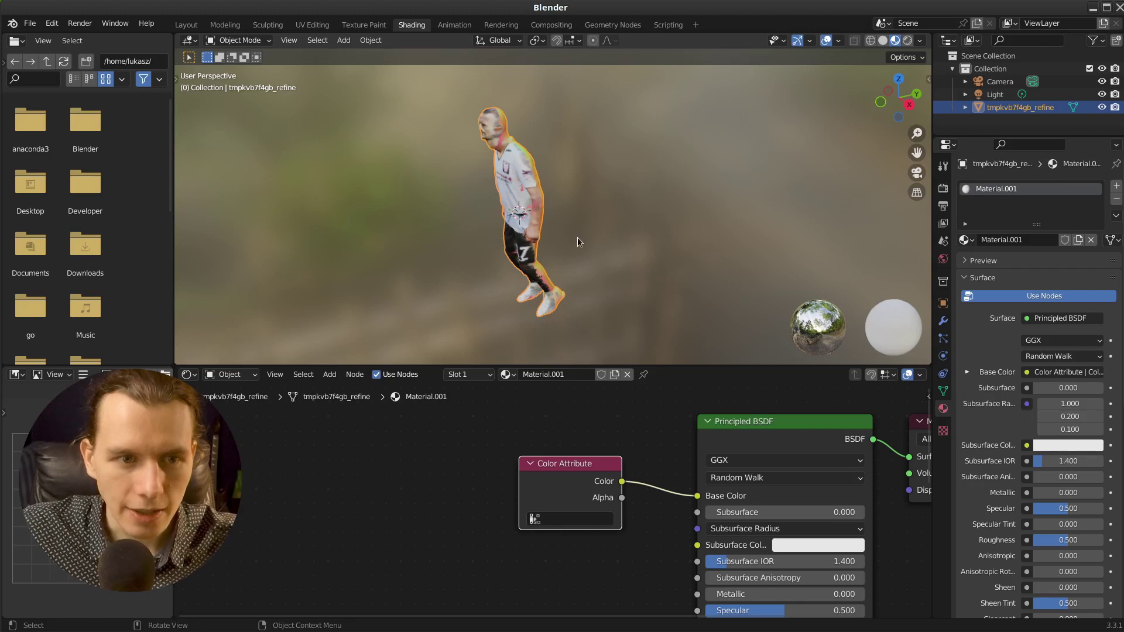
middle_click_drag(579, 241, 654, 237)
scroll(608, 205, "up", 2)
scroll(654, 238, "up", 2)
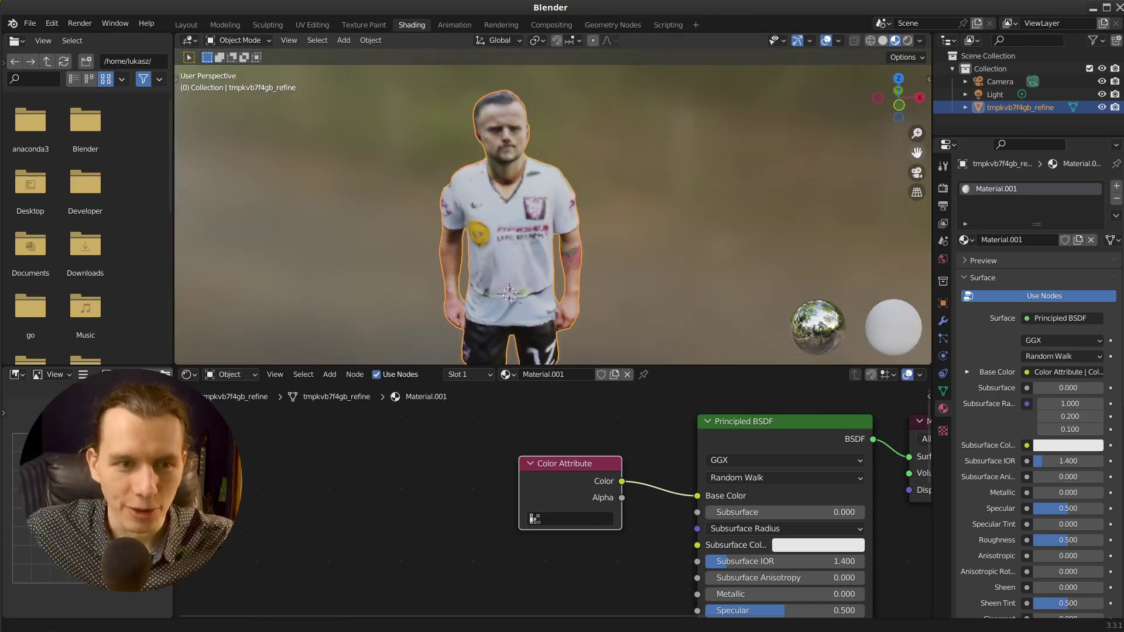
scroll(486, 192, "up", 4)
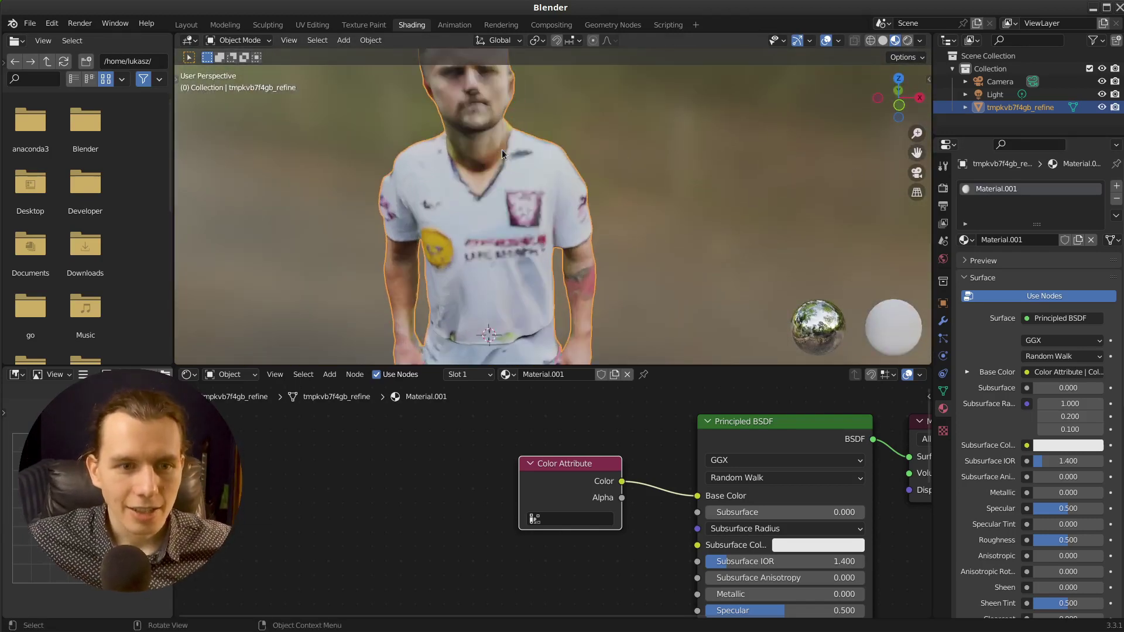
middle_click_drag(536, 127, 556, 160)
scroll(441, 145, "up", 3)
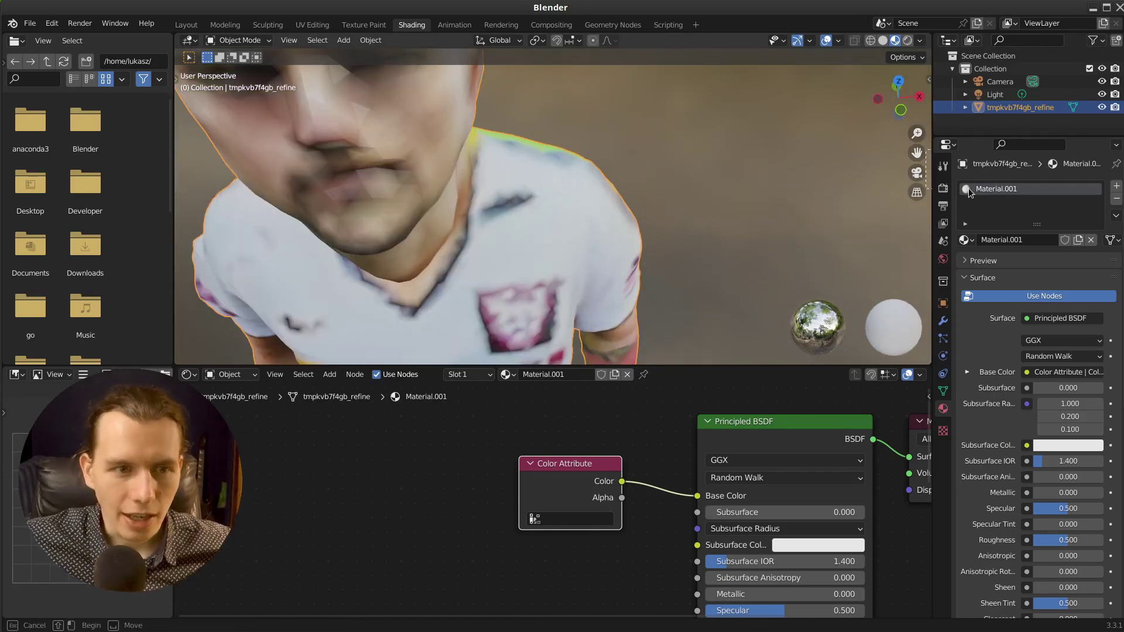
Reselect the player mesh and switch the viewport to Wireframe shading.
key("alt+a")
left_click_drag(917, 152, 917, 194)
middle_click_drag(515, 149, 550, 139)
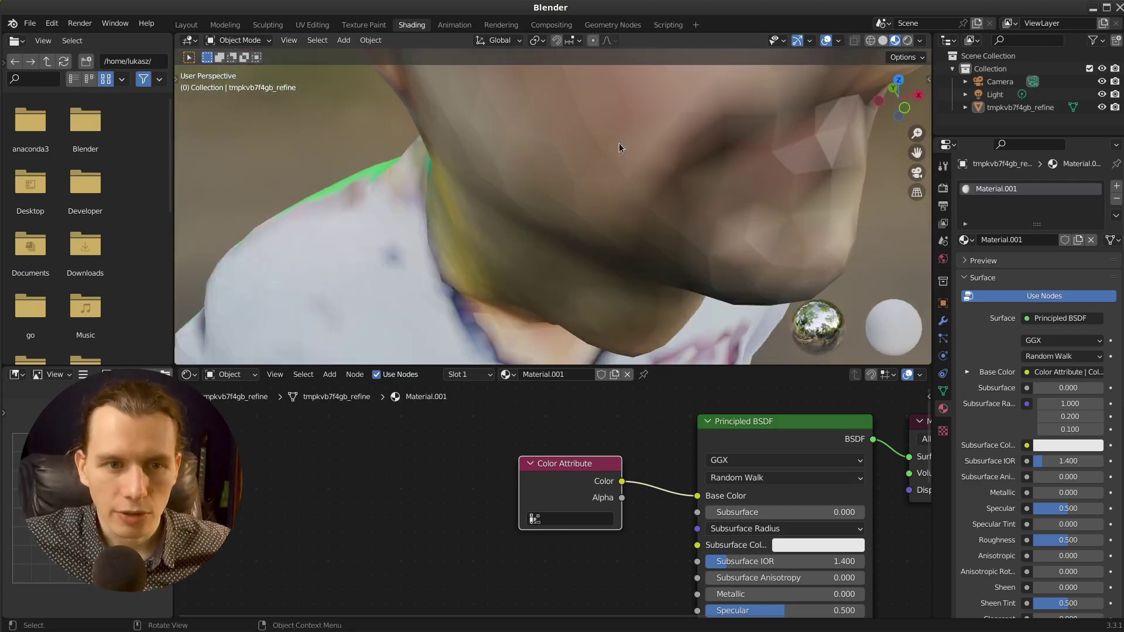
left_click(619, 143)
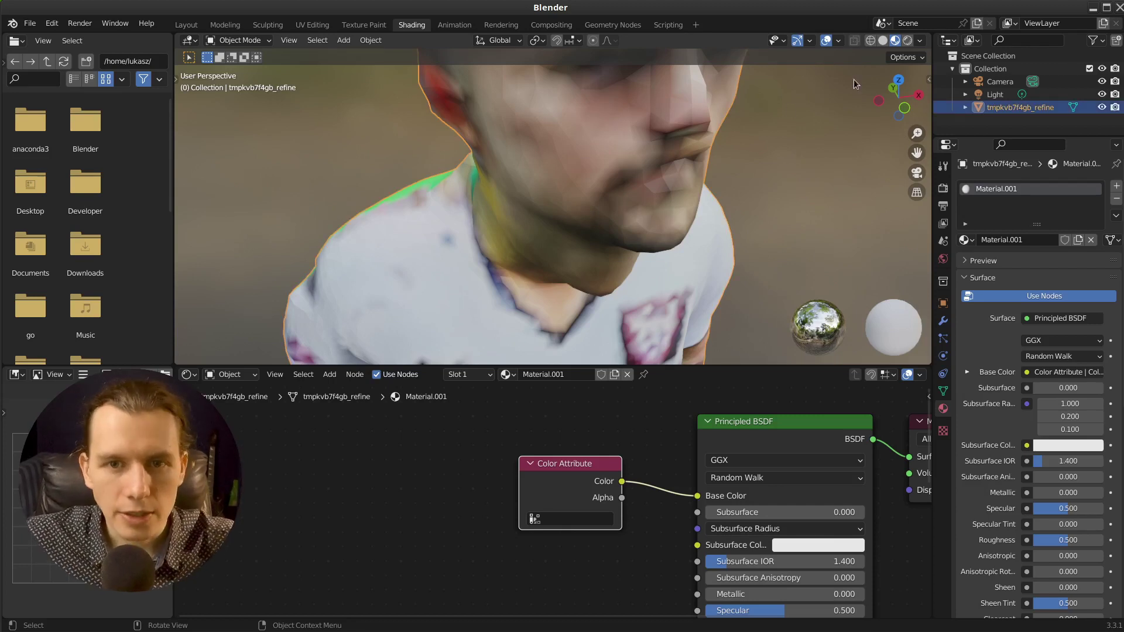
left_click(872, 40)
In Edit Mode with face select, inspect faces around the nose in Material Preview.
key("Tab")
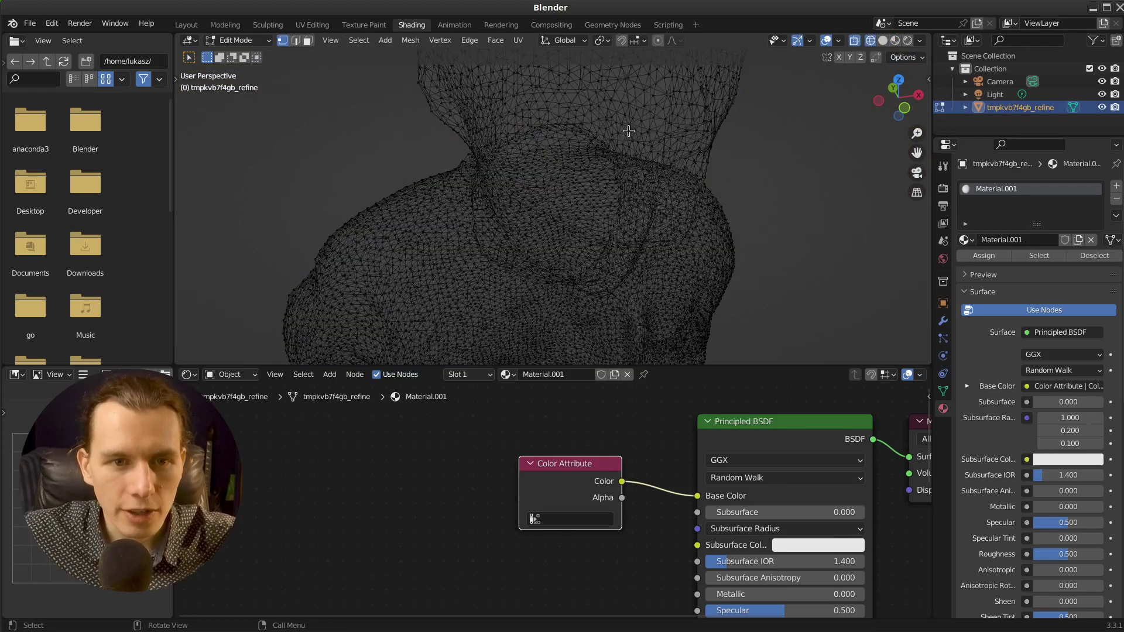
left_click(881, 40)
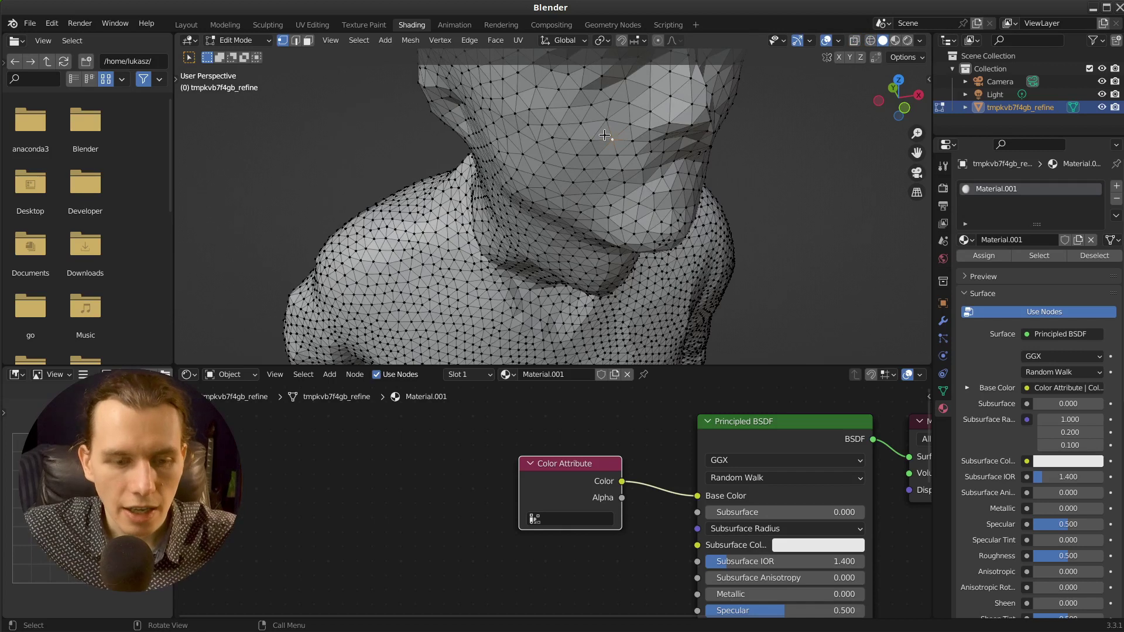
key("3")
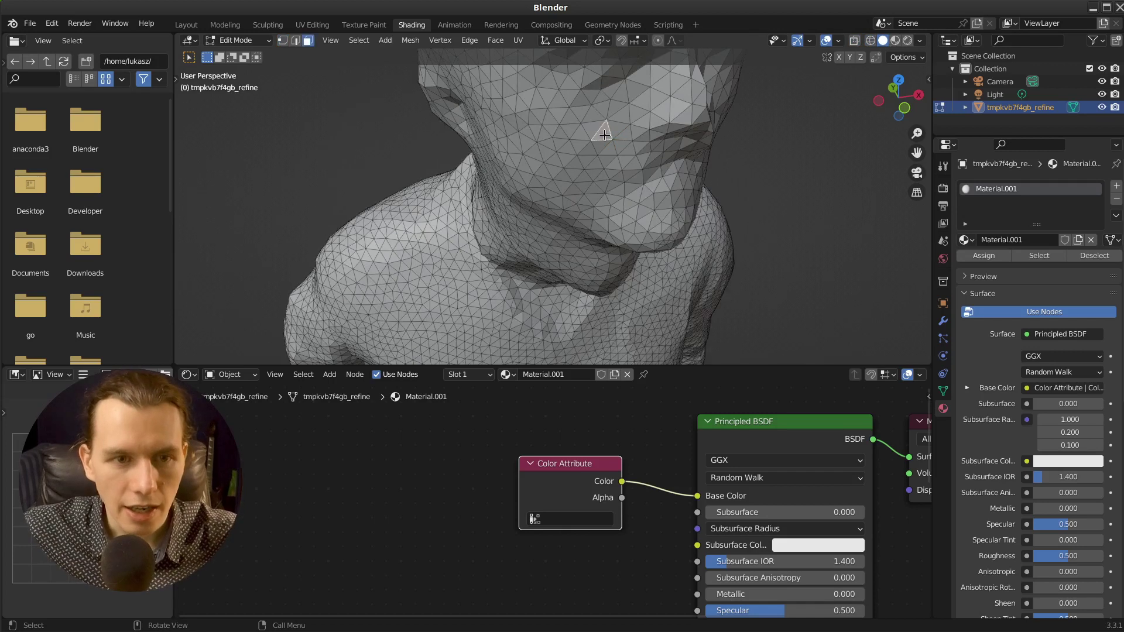
left_click(895, 41)
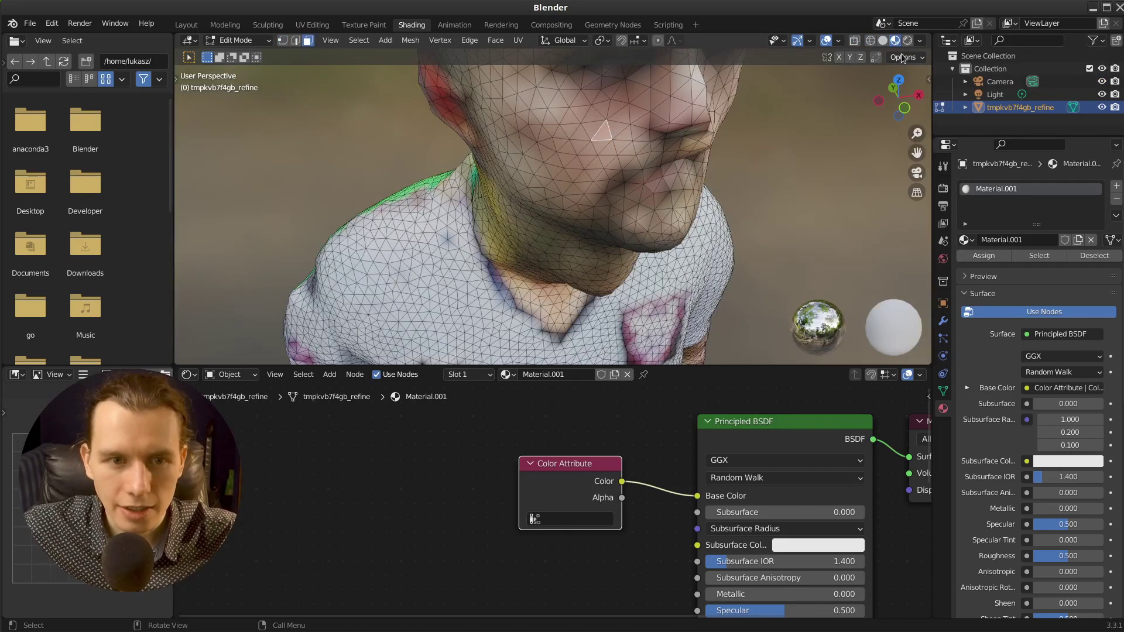
left_click(636, 182)
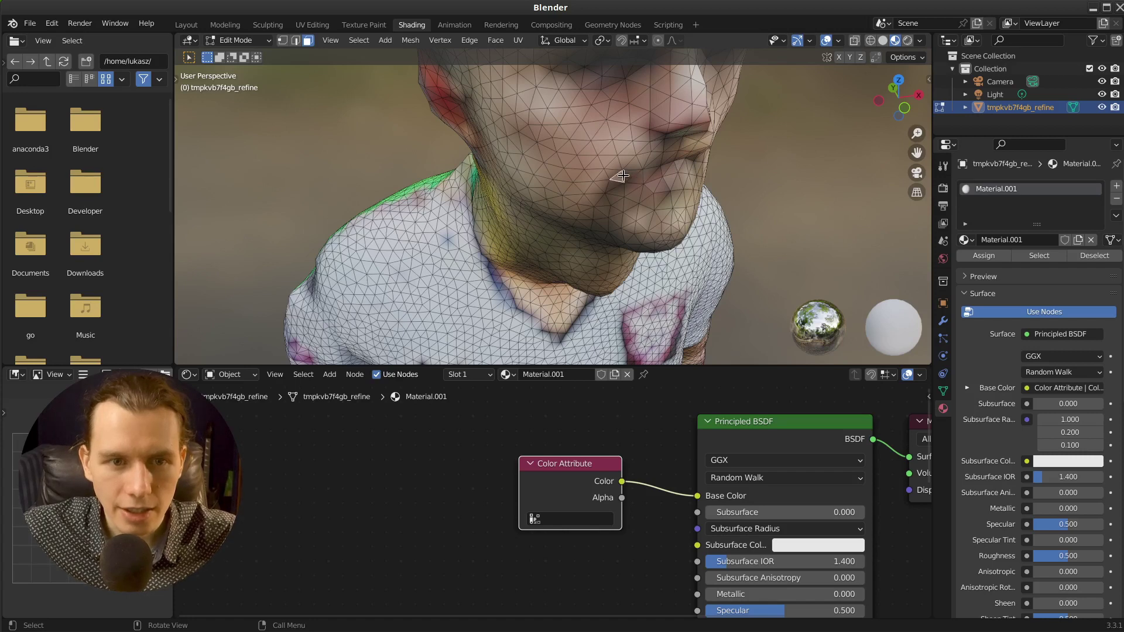
left_click(668, 119)
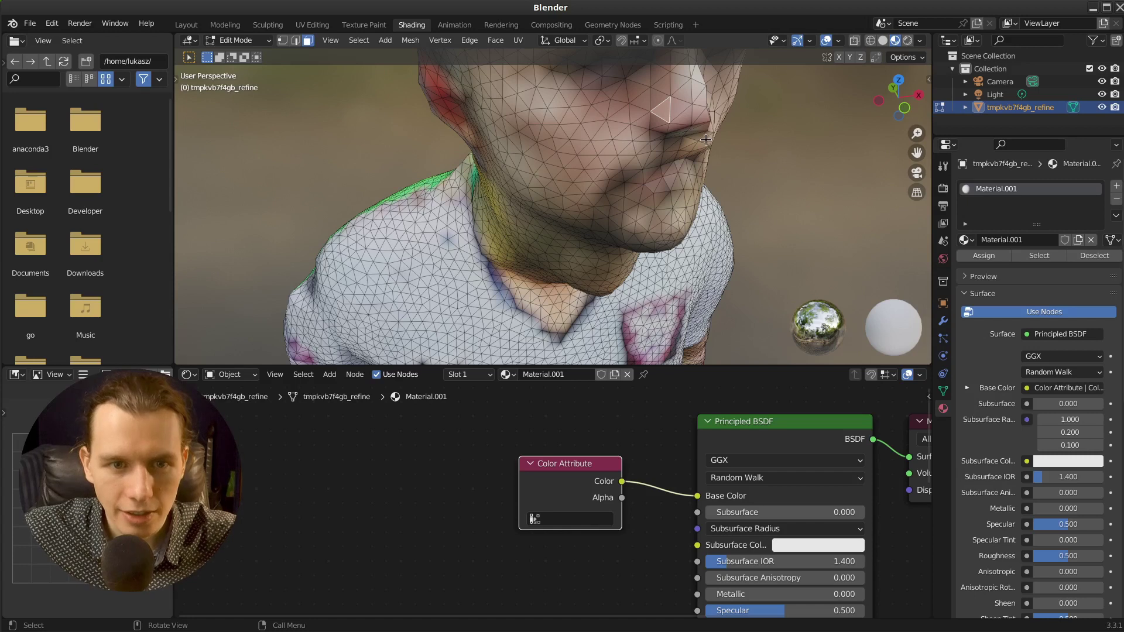
mouse_move(694, 127)
middle_mouse_down()
mouse_move(679, 117)
mouse_move(690, 126)
middle_mouse_up()
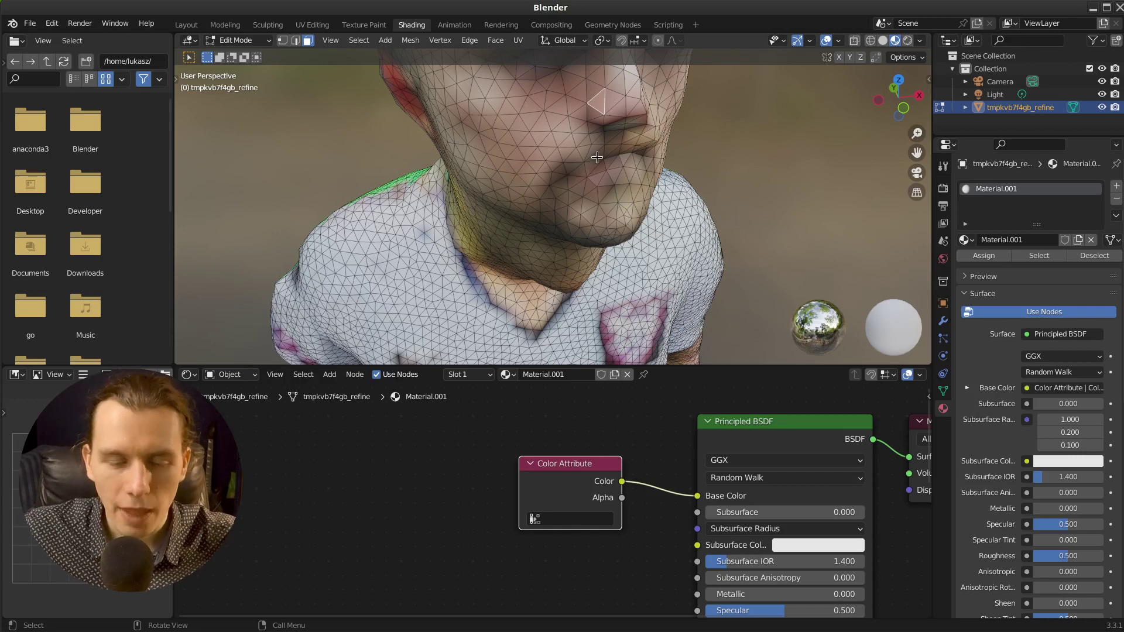
scroll(597, 157, "down", 4)
Back in Object Mode, apply Shade Smooth to the player mesh and deselect it.
key("Tab")
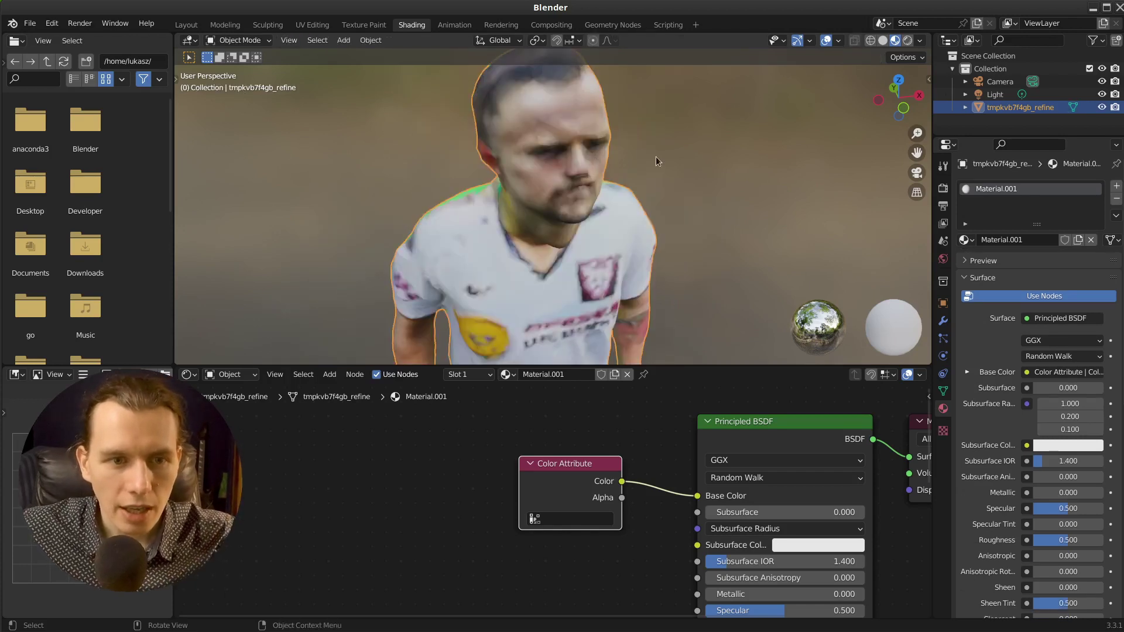
right_click(572, 157)
left_click(563, 159)
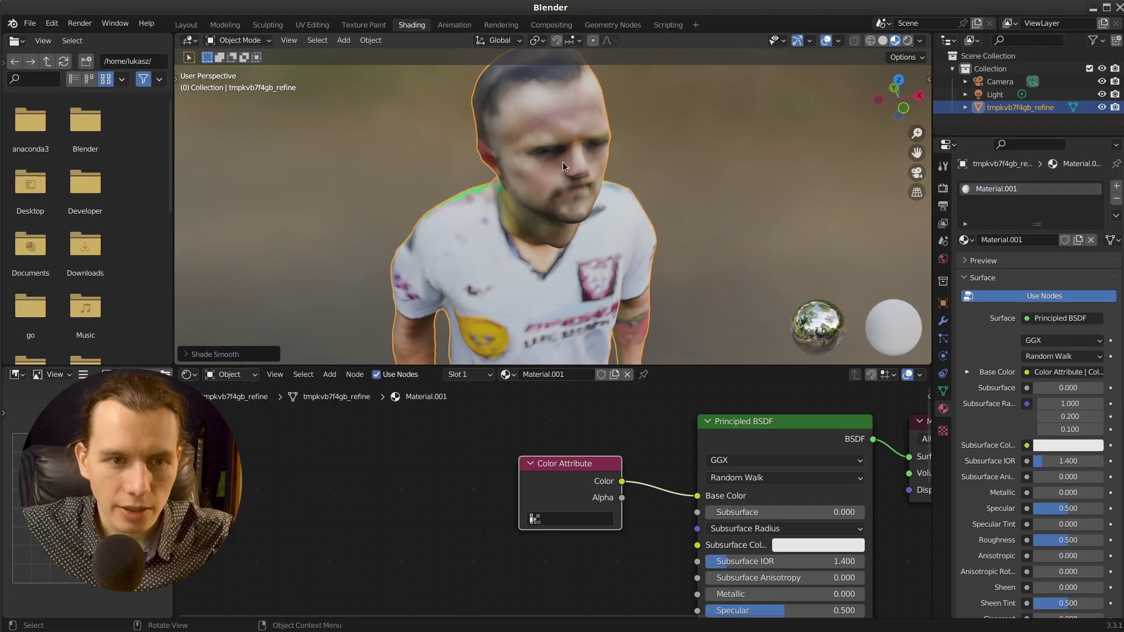
left_click(693, 168)
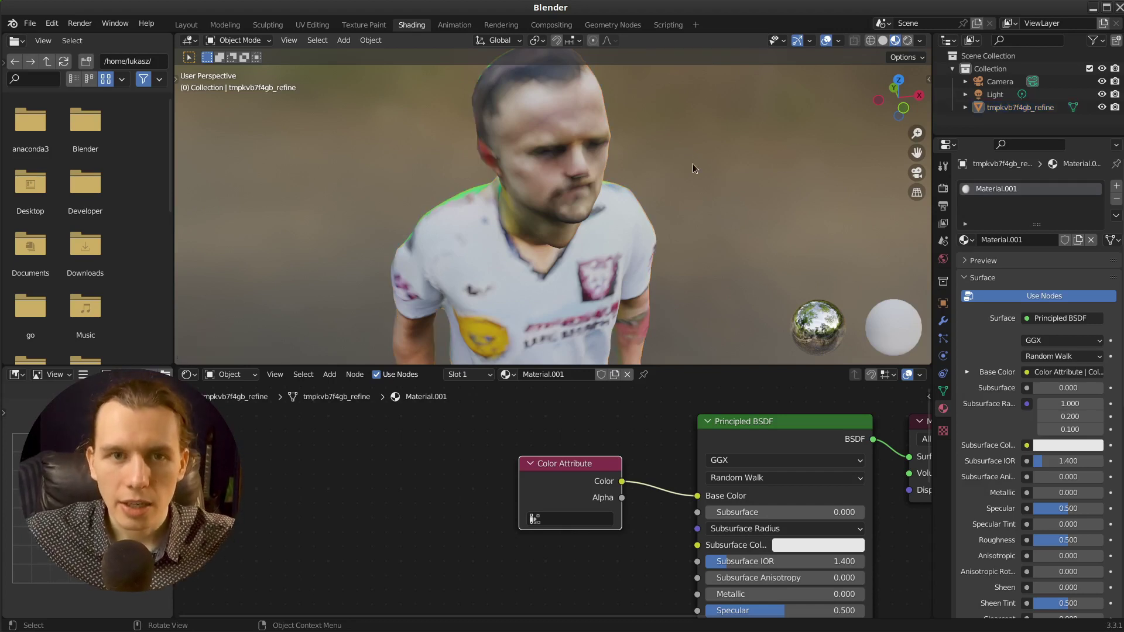
scroll(588, 169, "up", 2)
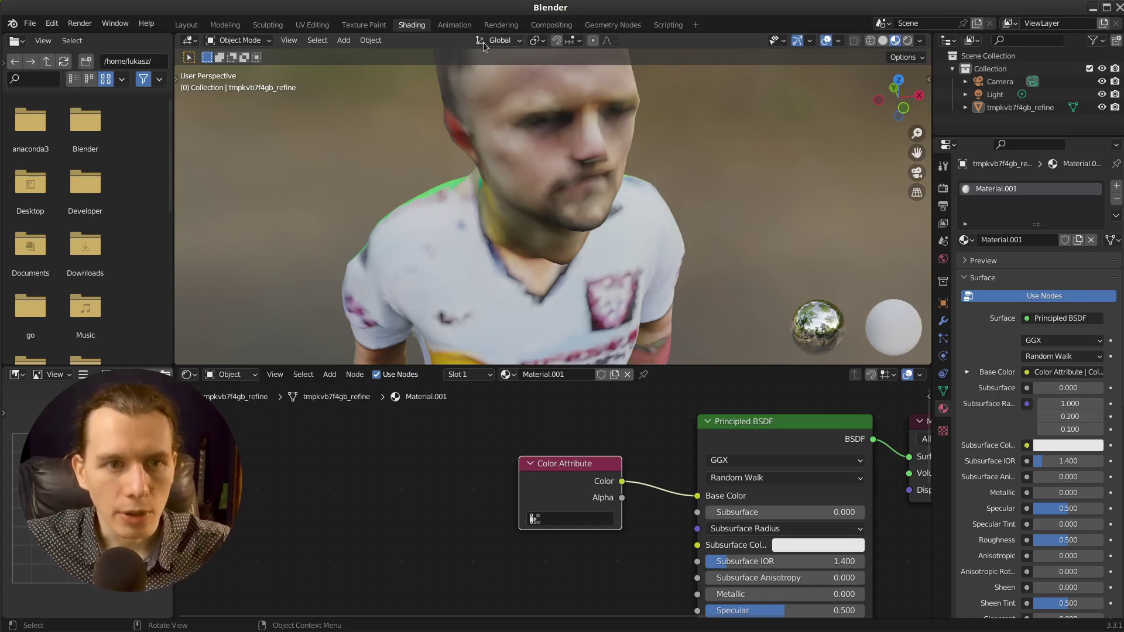
Select the whole player mesh in the UV Editing workspace.
left_click(316, 25)
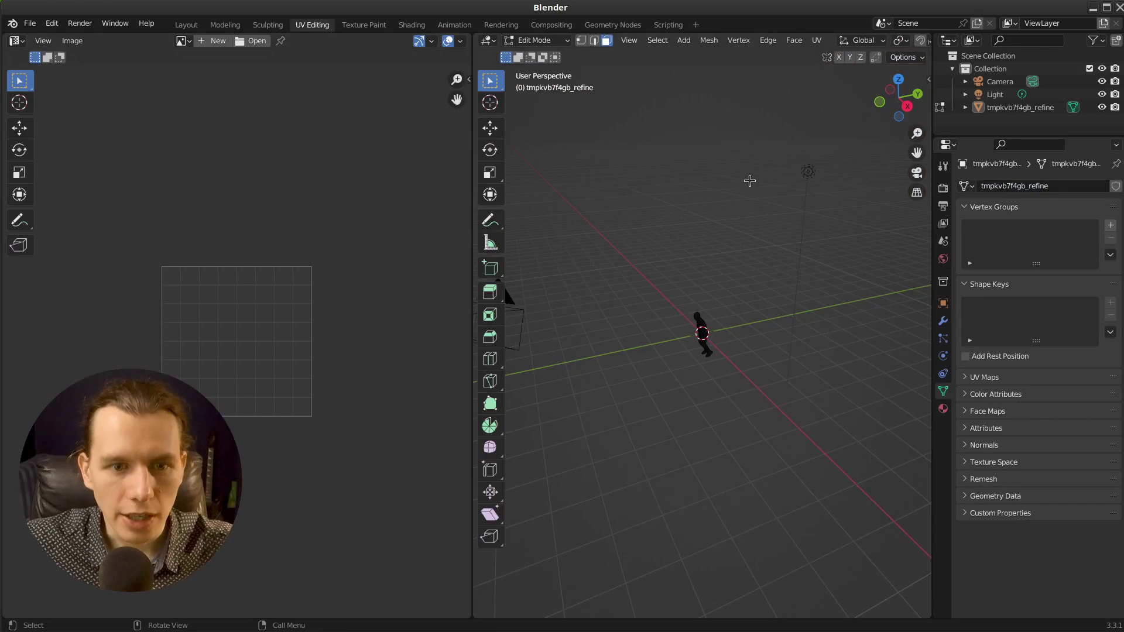
scroll(715, 359, "up", 8)
middle_click_drag(755, 363, 814, 343)
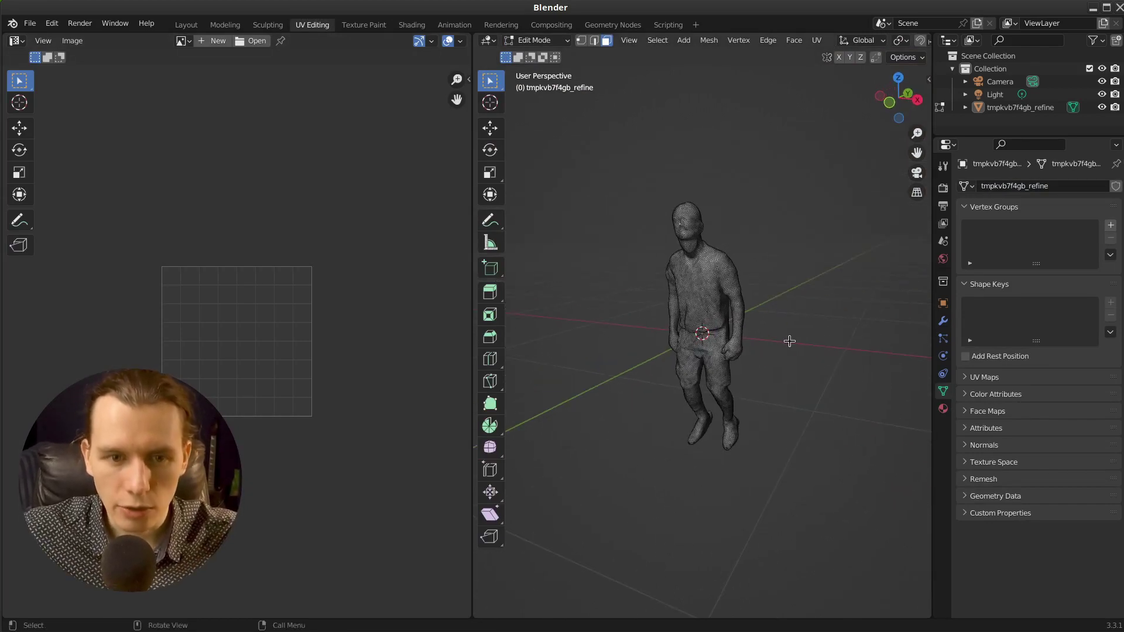
key("a")
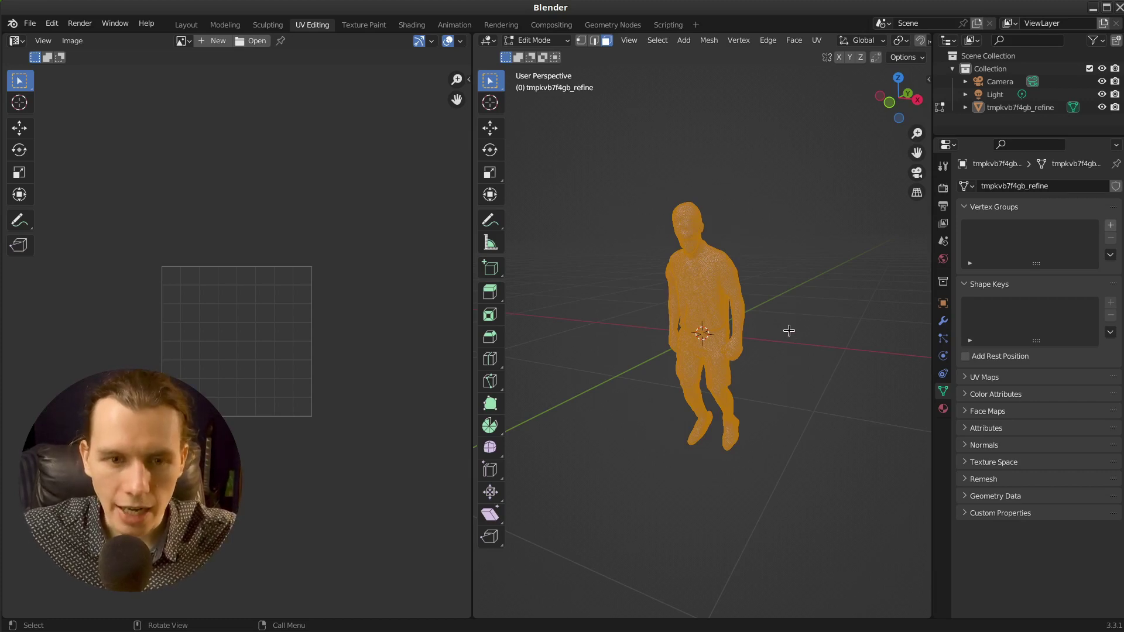
Create a new blank 4096 × 4096 image named SPORTS-FAN.
left_click(217, 43)
left_click(247, 81)
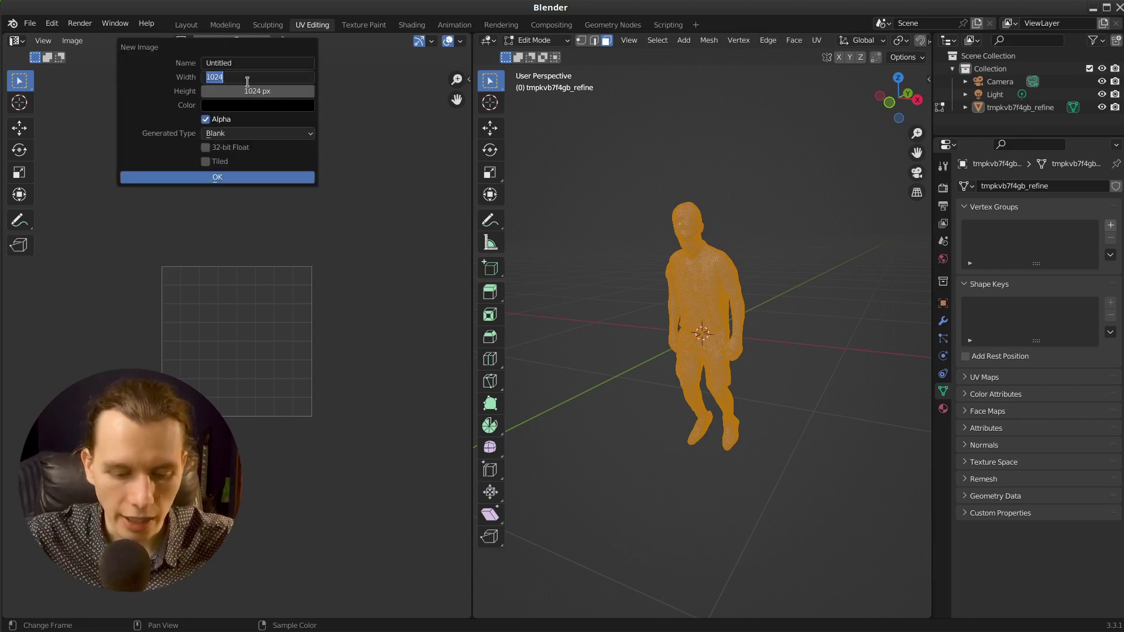
key("Tab")
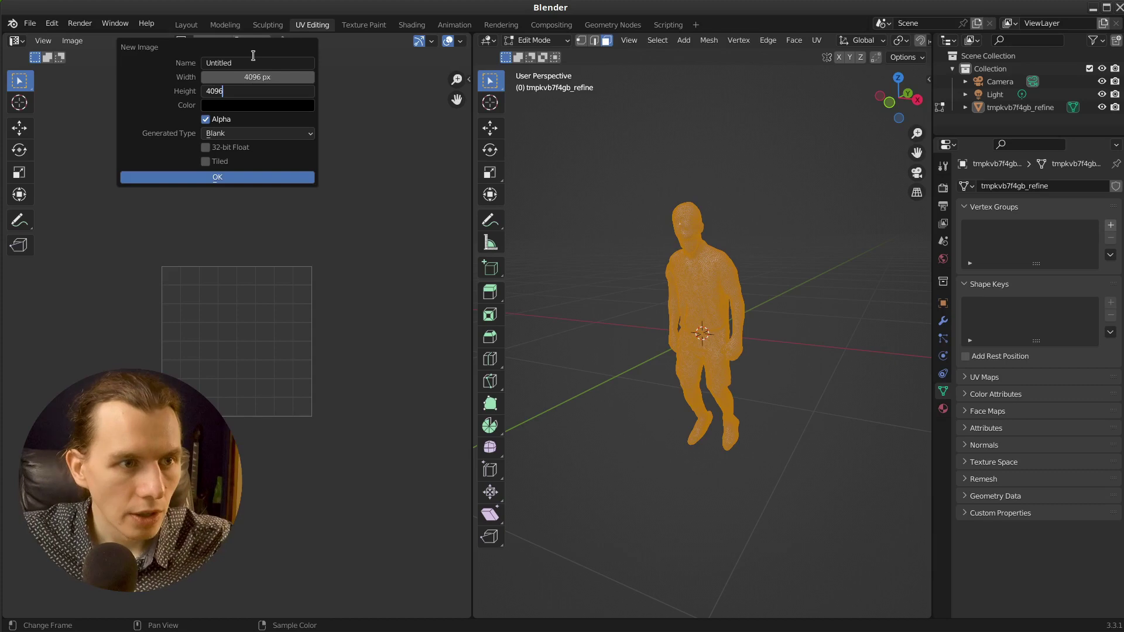
type("4096")
key("Return")
left_click(265, 65)
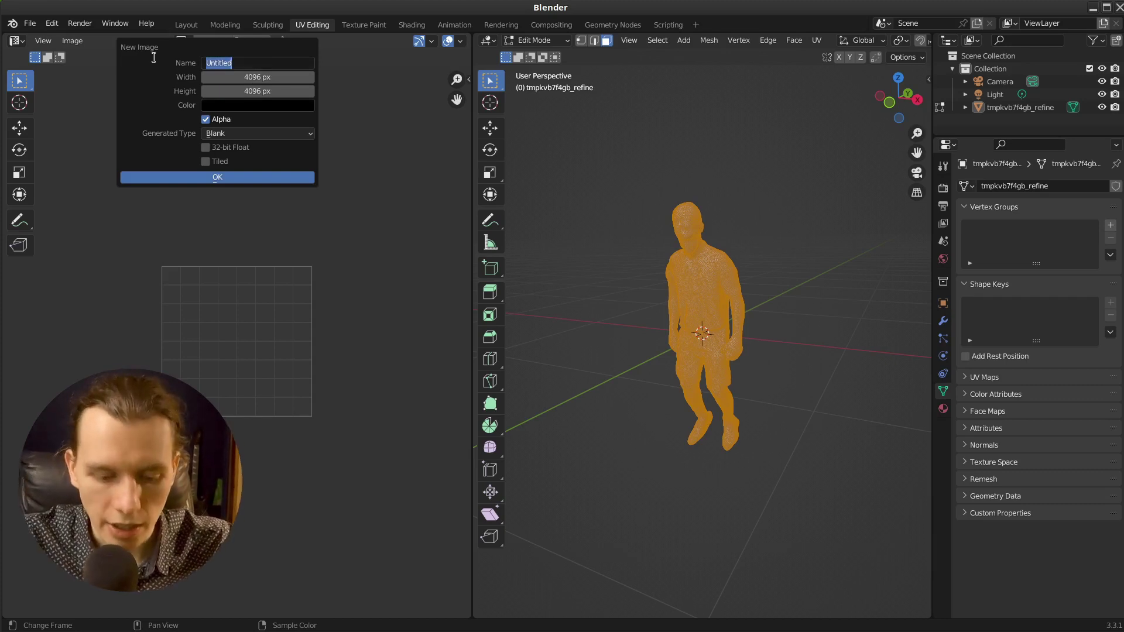
type("SPORTS-FAN")
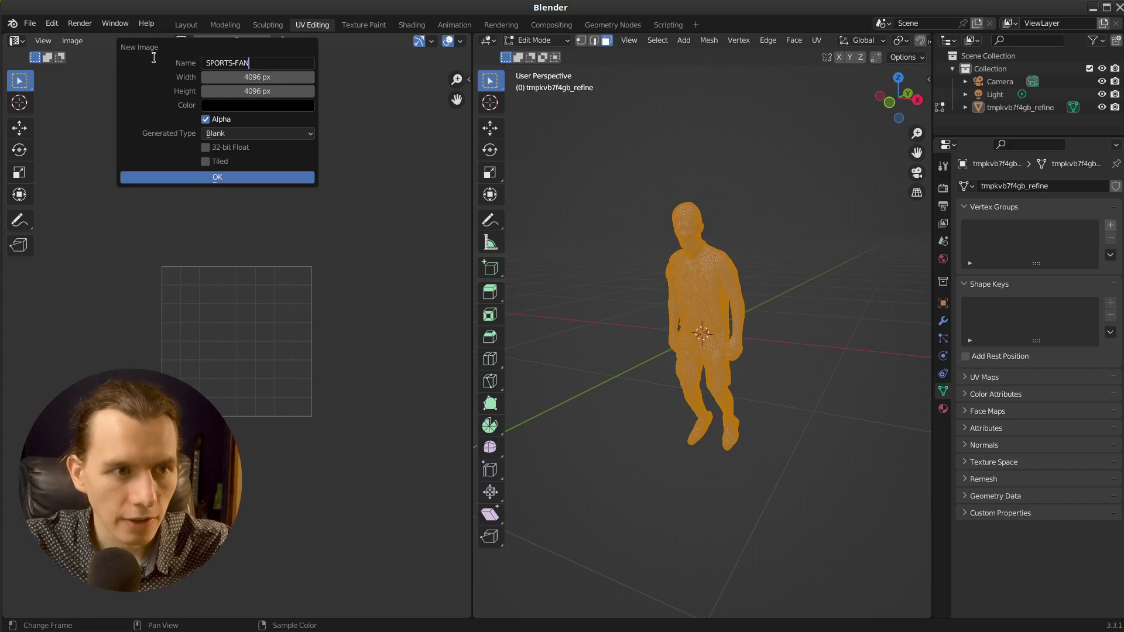
key("ctrl+a")
left_click(224, 178)
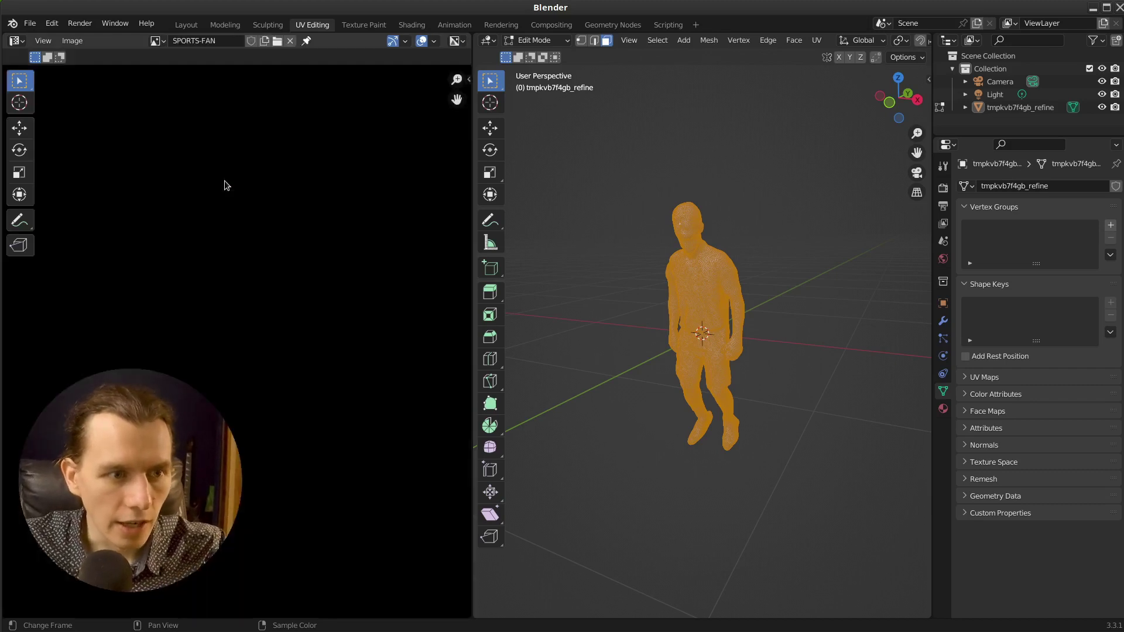
scroll(320, 263, "down", 2)
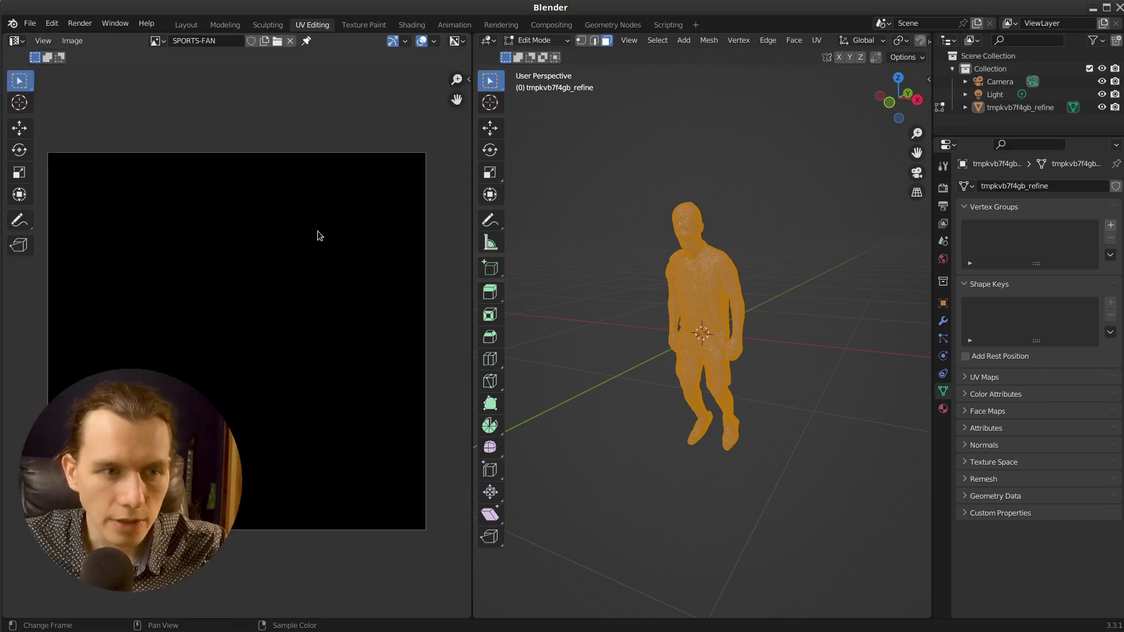
Add an Image Texture node feeding Base Color and assign it the SPORTS-FAN image.
left_click(406, 25)
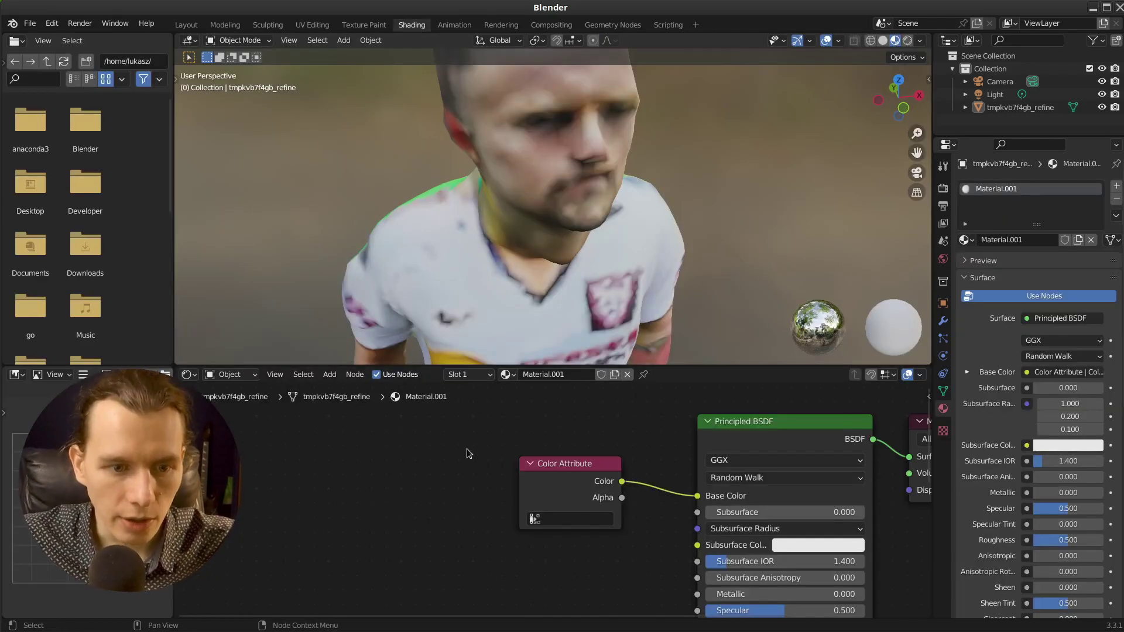
key("shift+a")
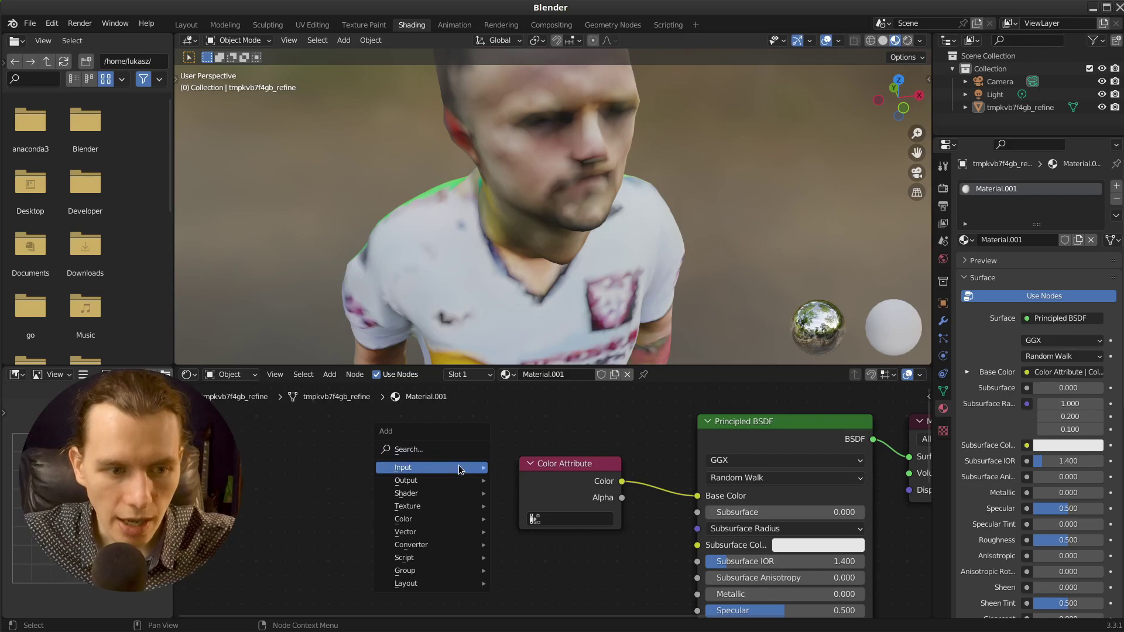
mouse_move(458, 467)
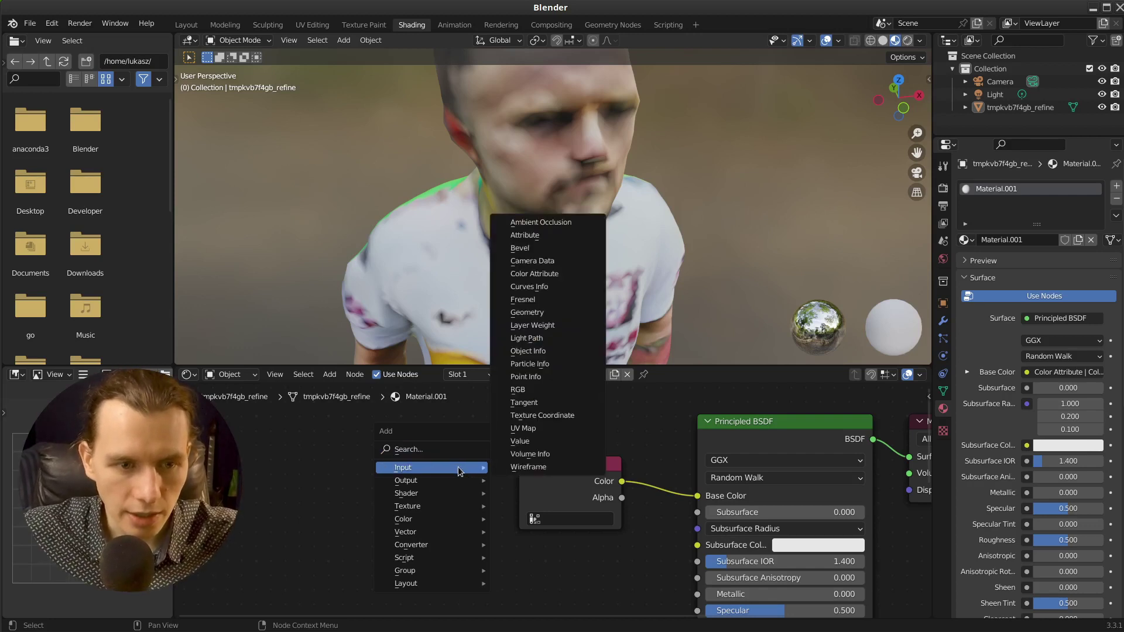
mouse_move(453, 507)
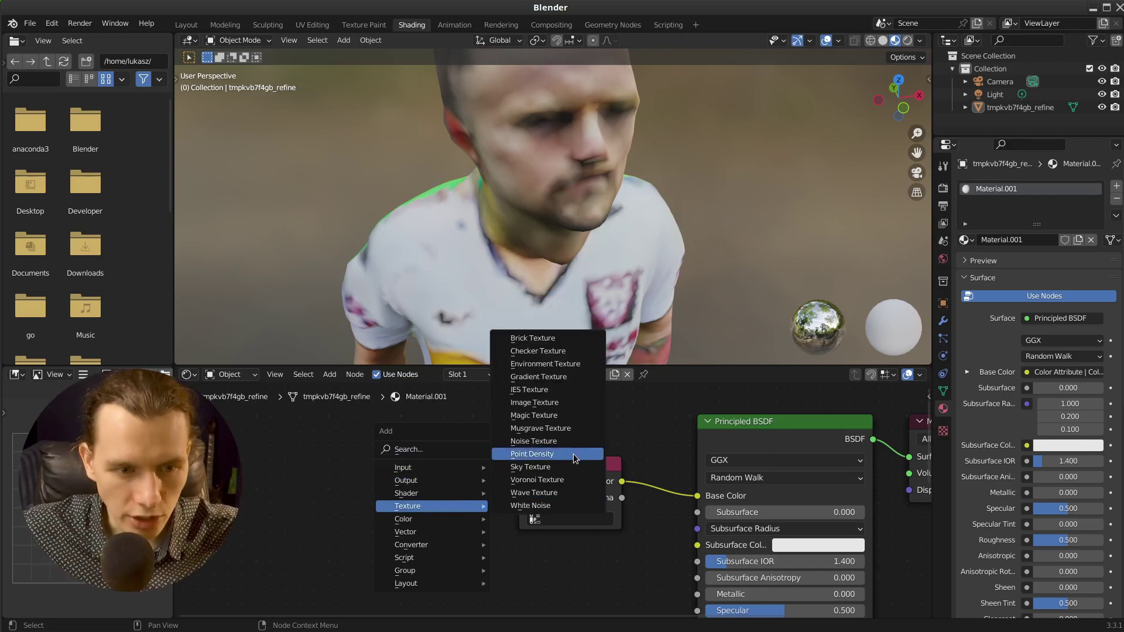
left_click(566, 402)
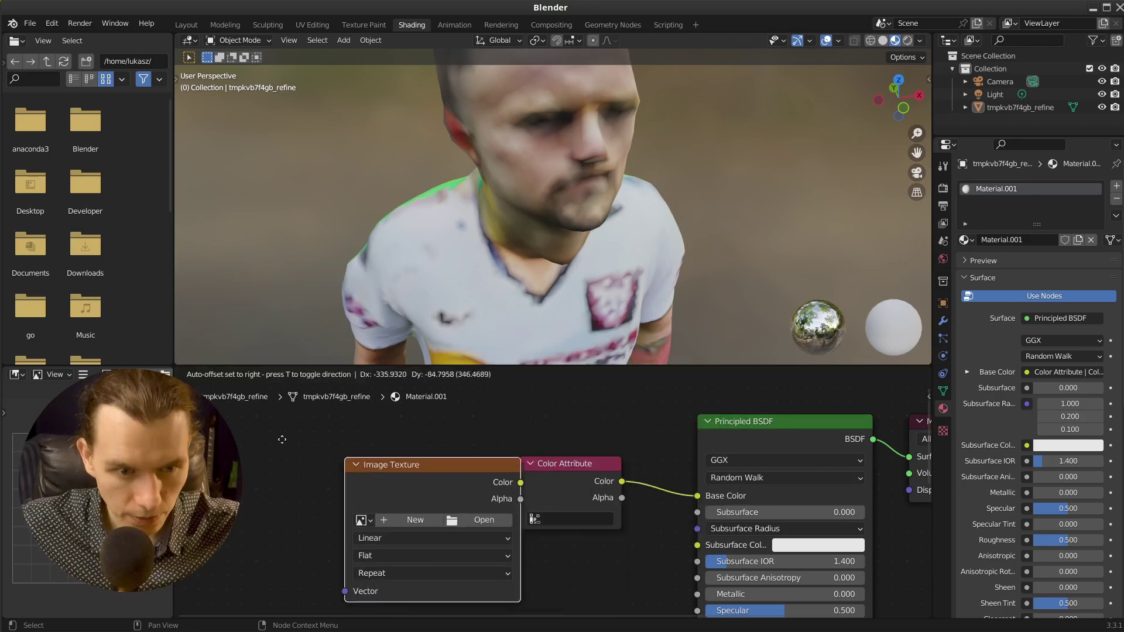
left_click(273, 425)
left_click_drag(446, 446, 697, 495)
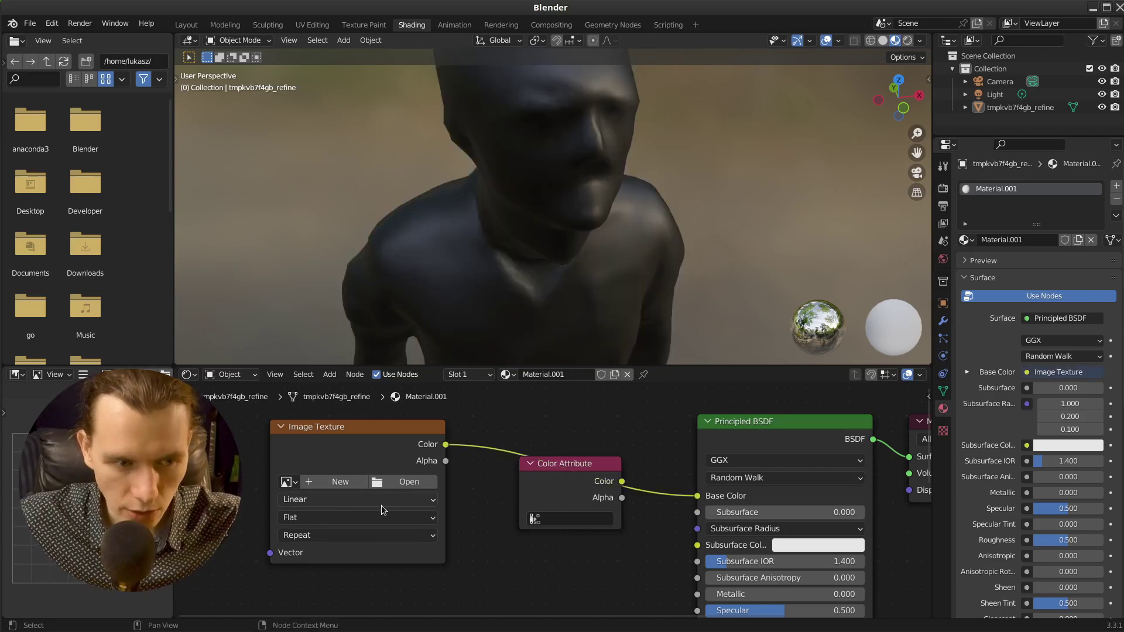
left_click(295, 481)
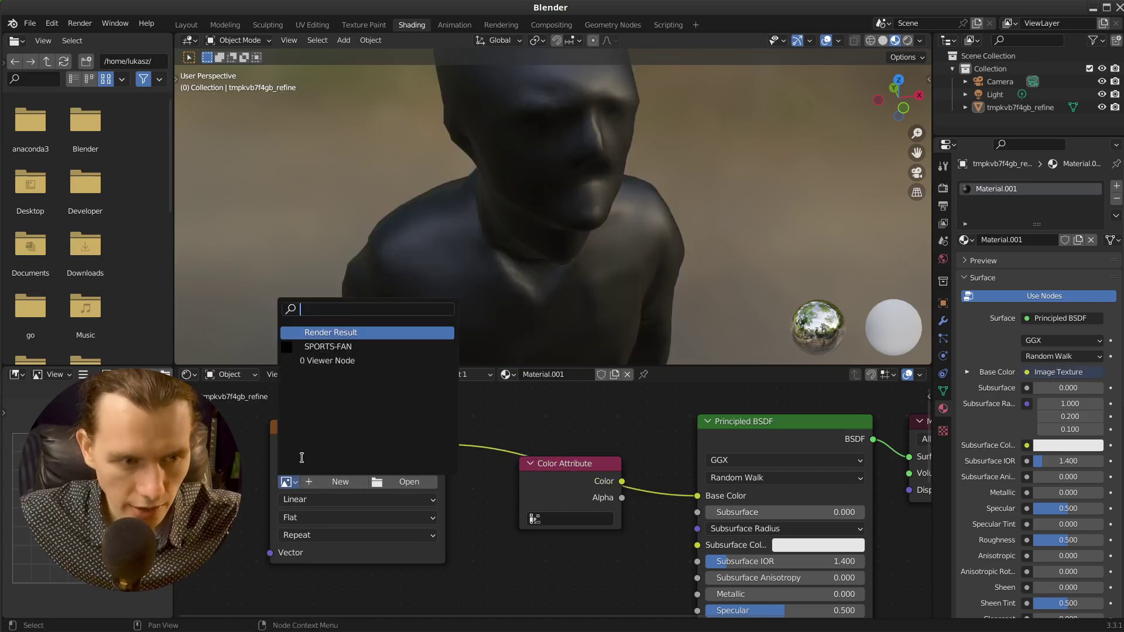
left_click(339, 347)
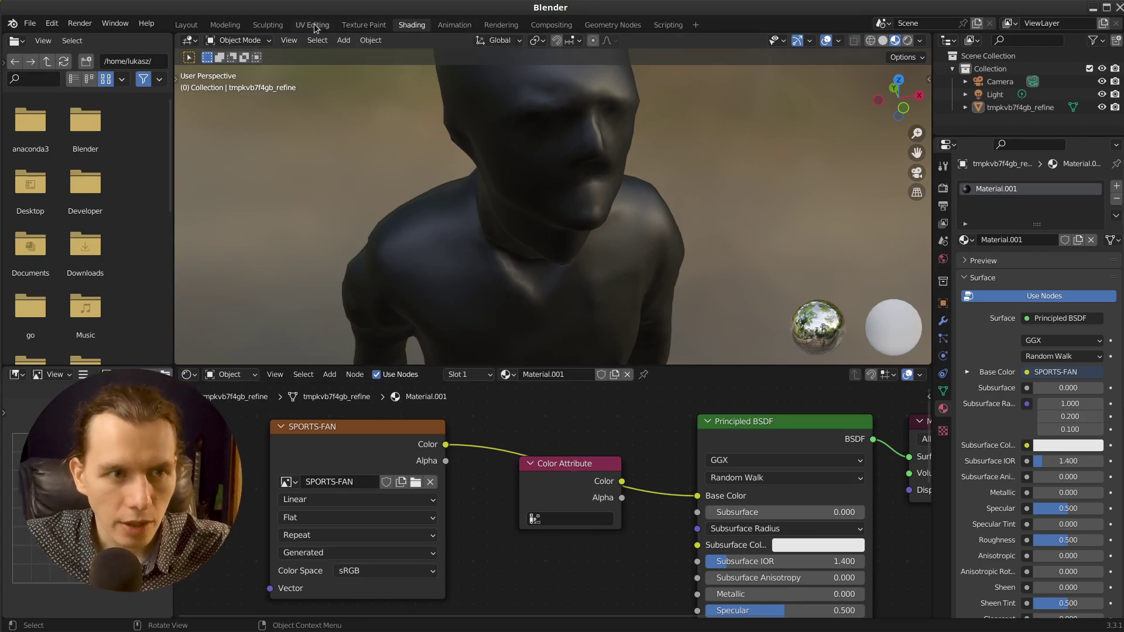
Select the whole mesh and run Smart UV Project with default settings.
key("ctrl+Page_Up")
key("ctrl+Page_Up")
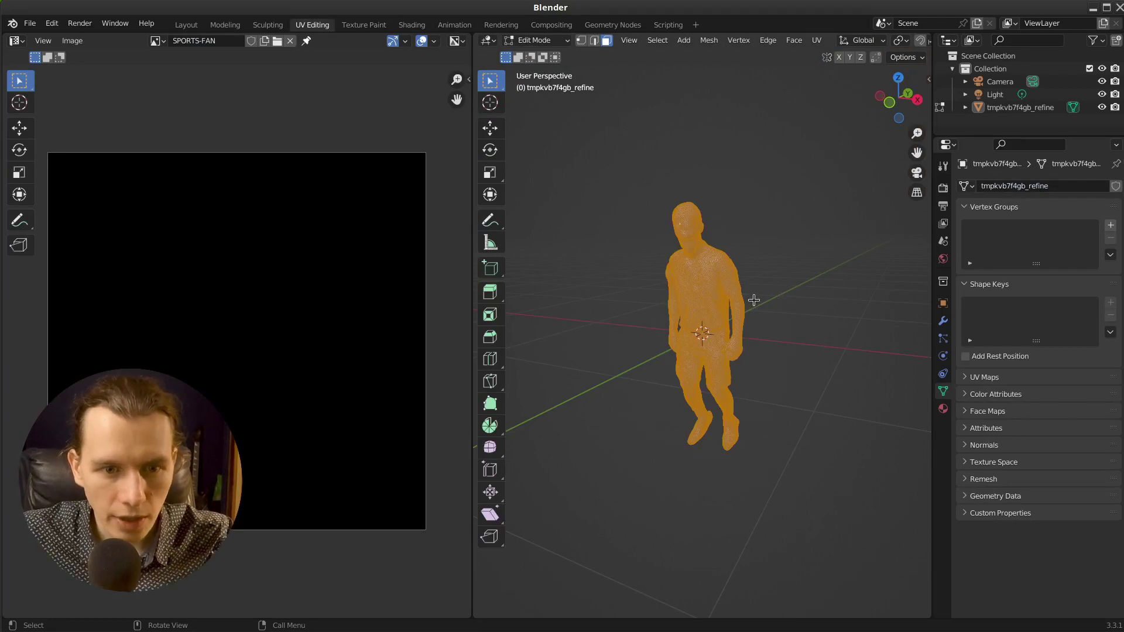
key("alt+a")
key("a")
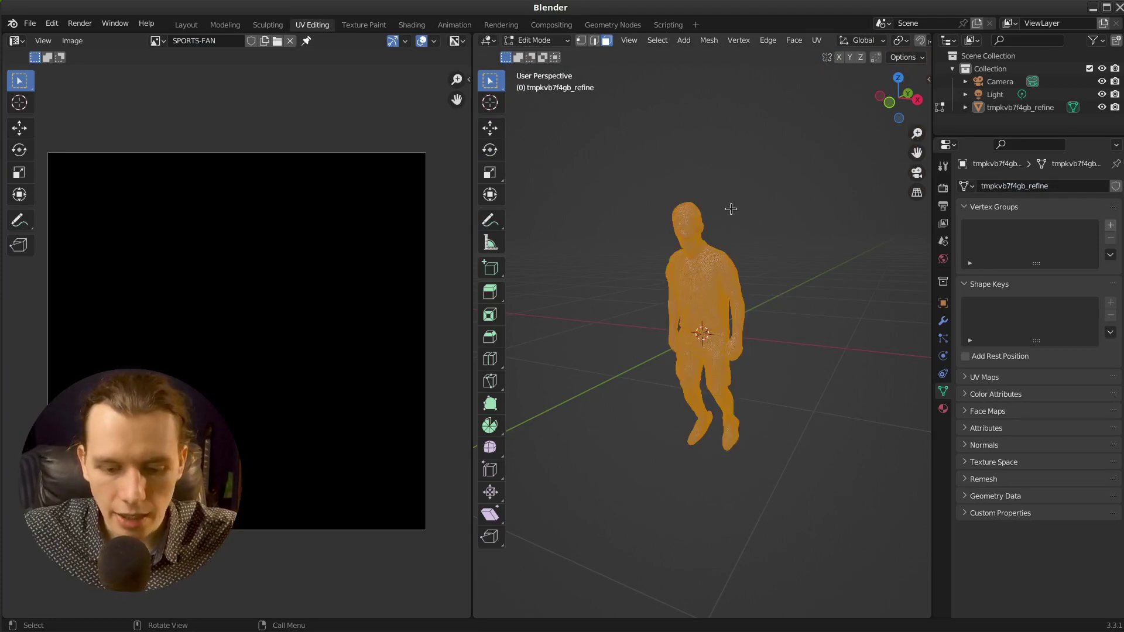
key("u")
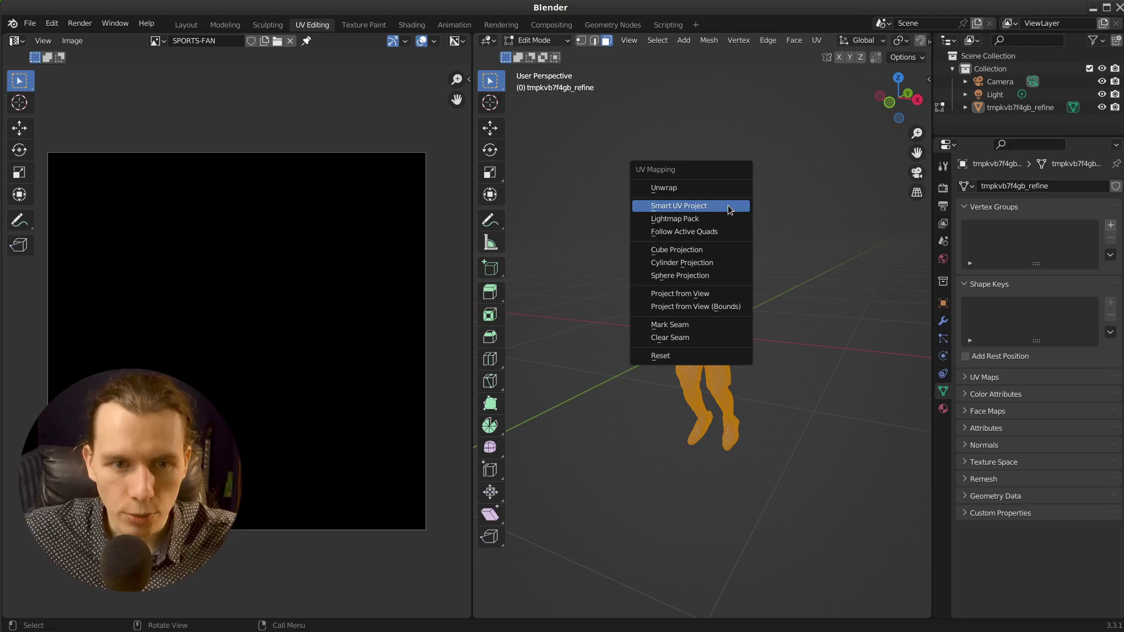
left_click(730, 209)
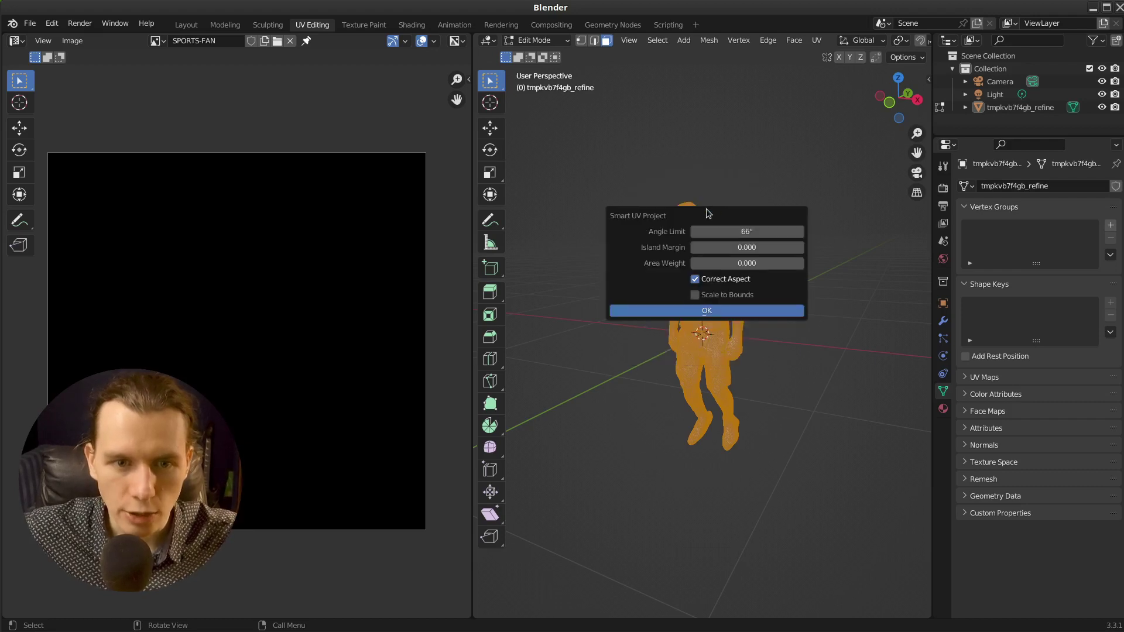
left_click(730, 310)
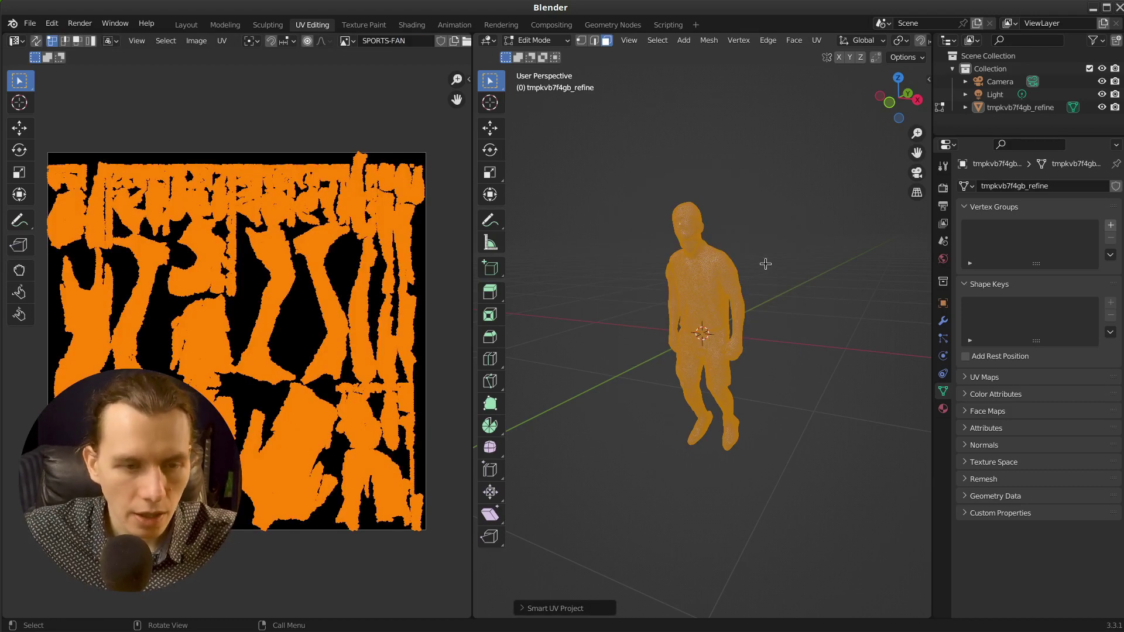
Redo Smart UV Project with a 0.01 island margin and inspect the UV layout.
key("u")
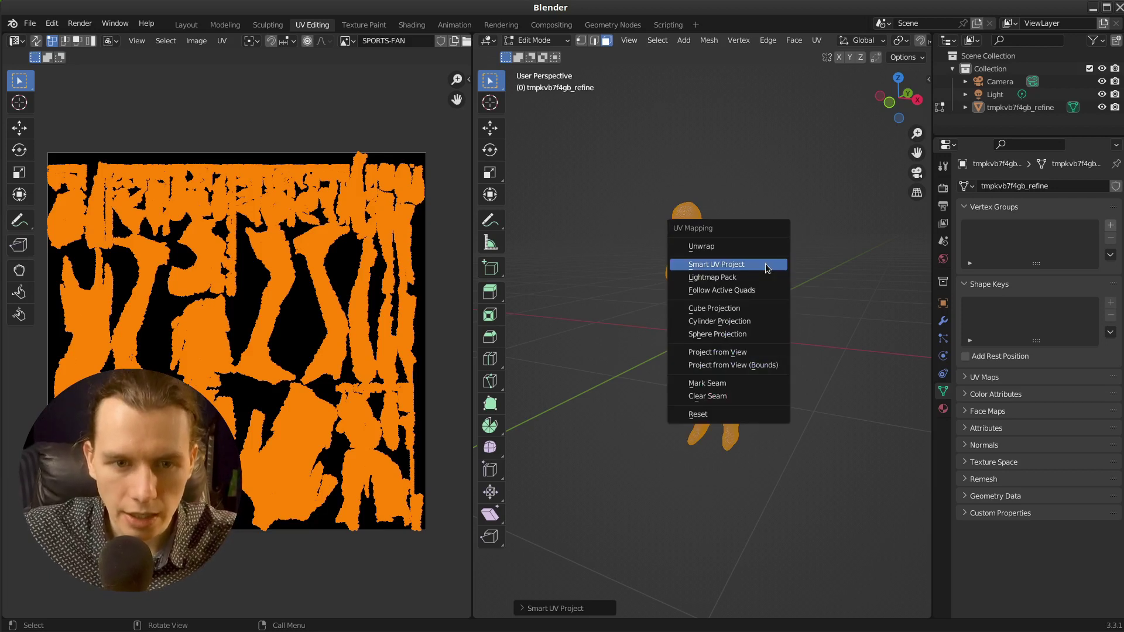
left_click(767, 267)
left_click(821, 302)
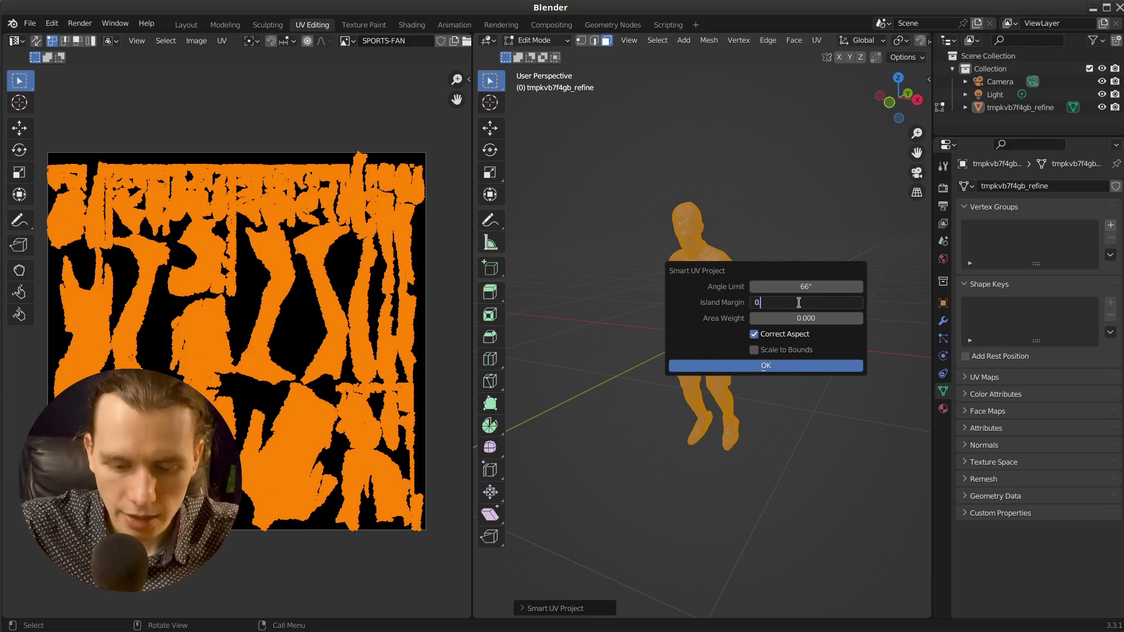
type("0.01")
key("Return")
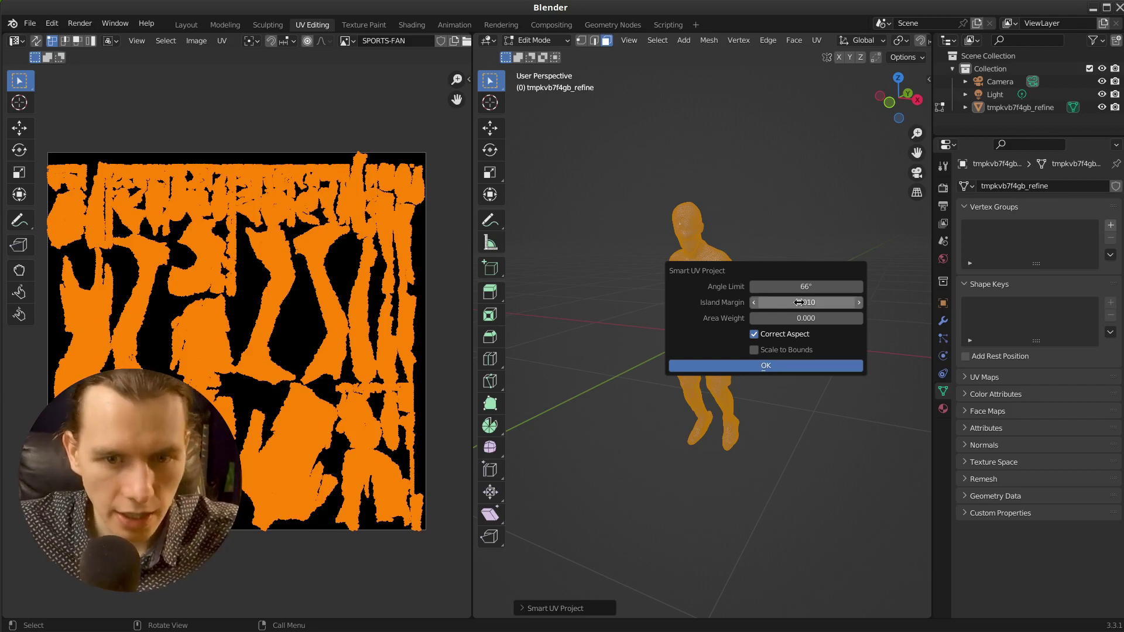
left_click(780, 366)
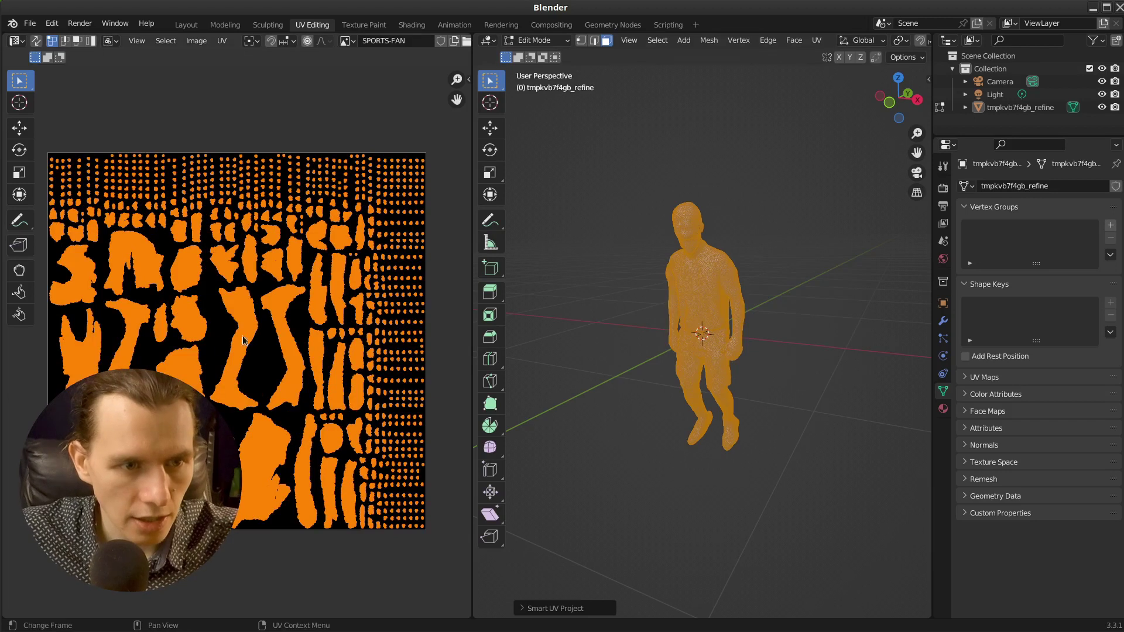
scroll(374, 310, "up", 3)
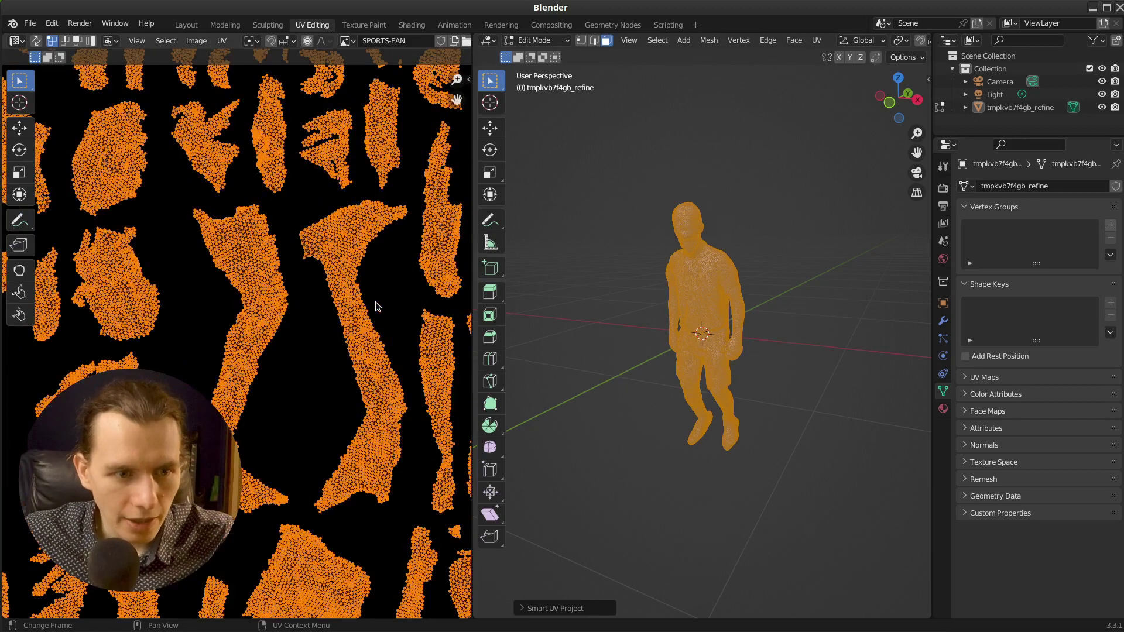
scroll(375, 311, "down", 3)
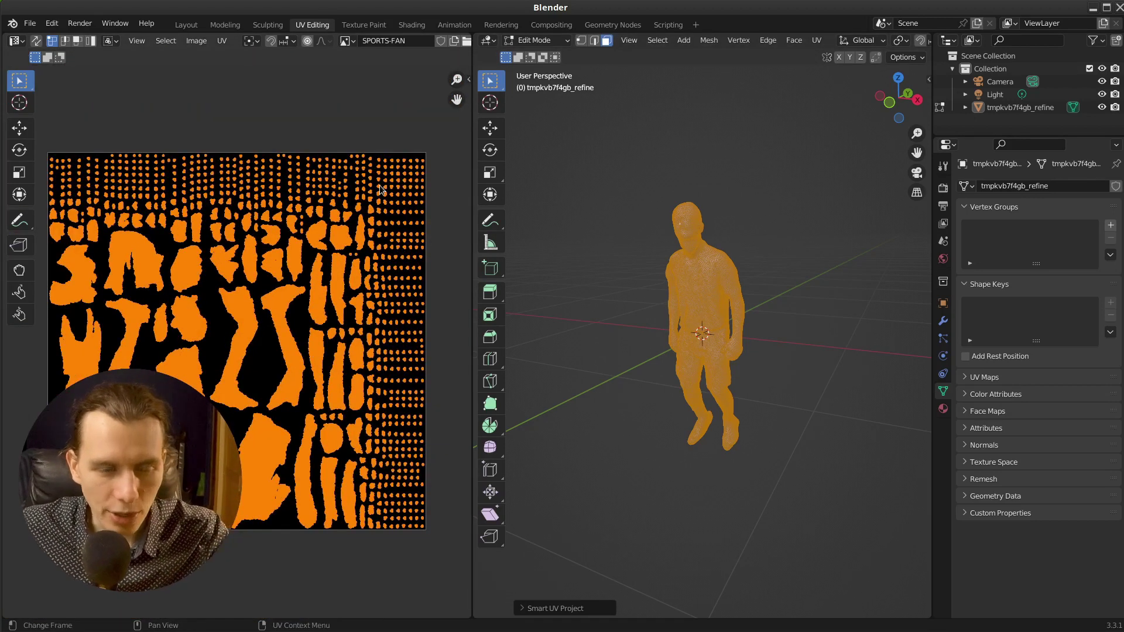
scroll(381, 188, "up", 5)
scroll(342, 199, "down", 6)
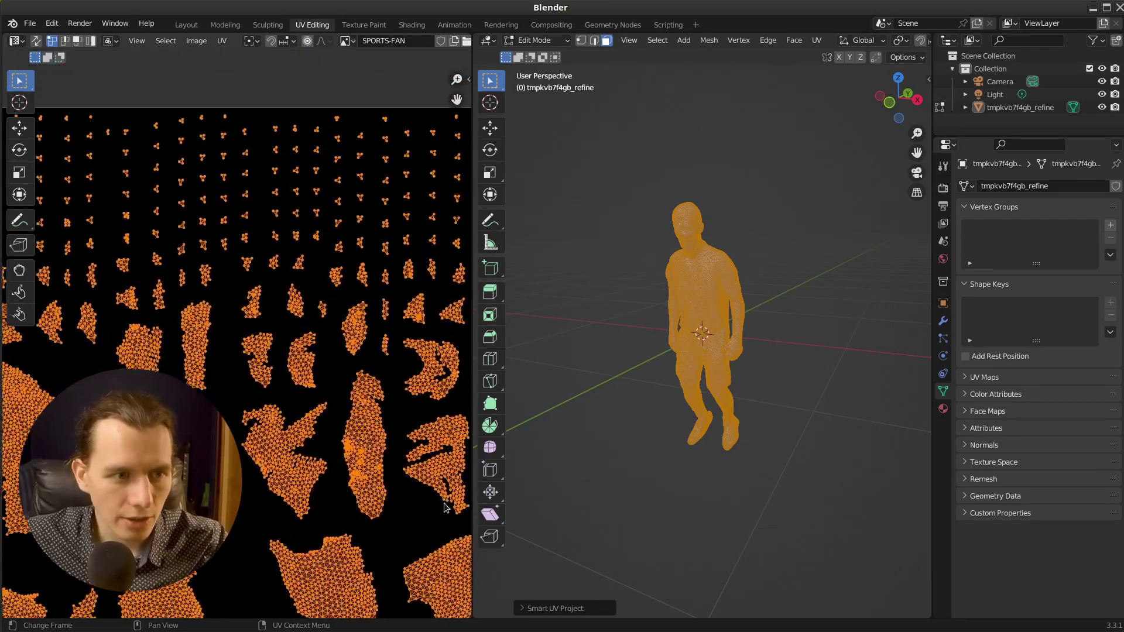
scroll(316, 260, "down", 6)
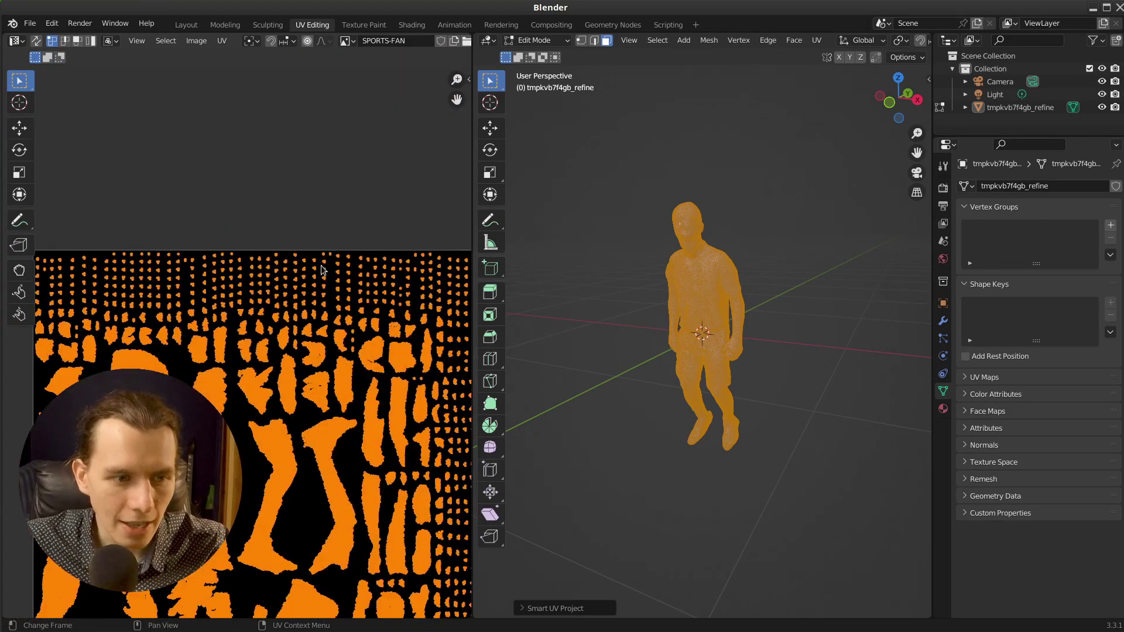
In vertex select mode, pick a vertex path down the chest, shoulder and side.
key("alt+a")
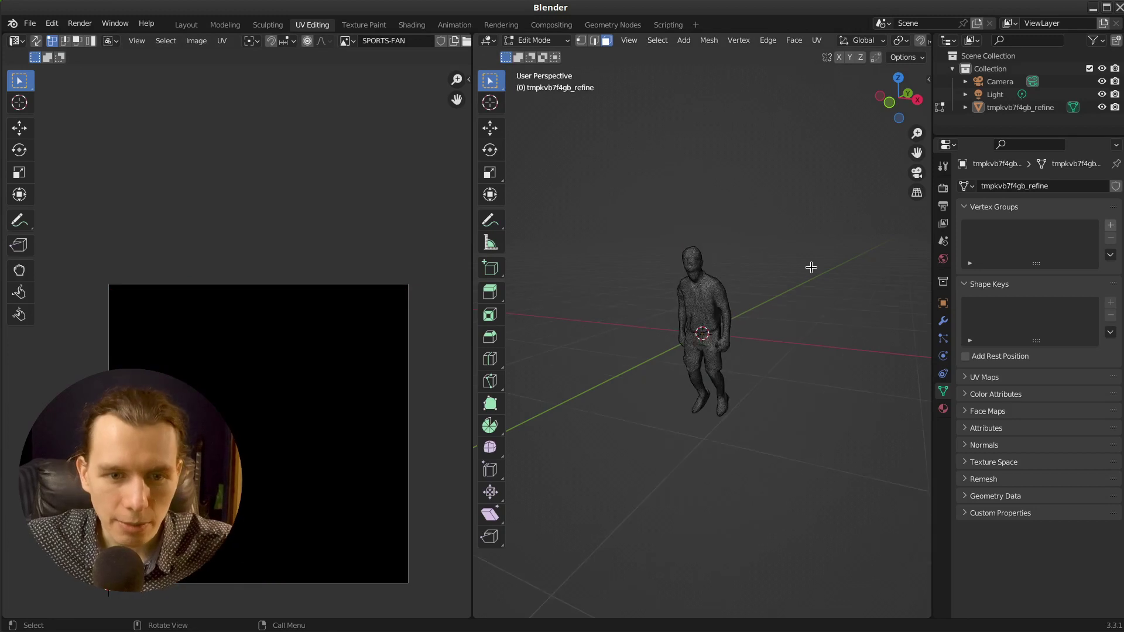
scroll(811, 267, "up", 3)
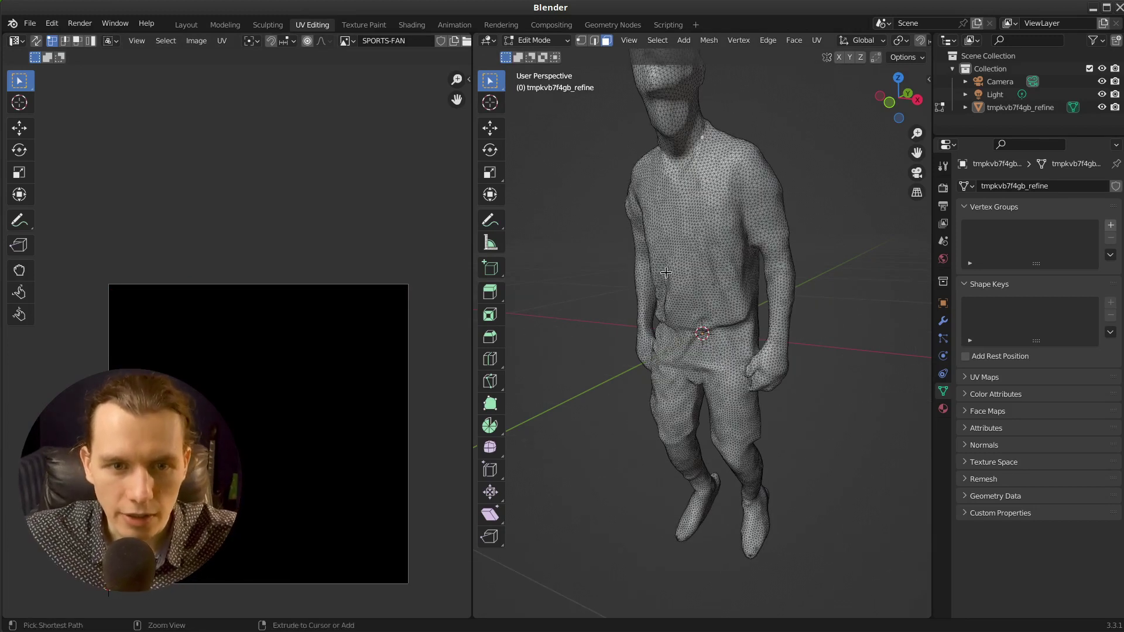
key("1")
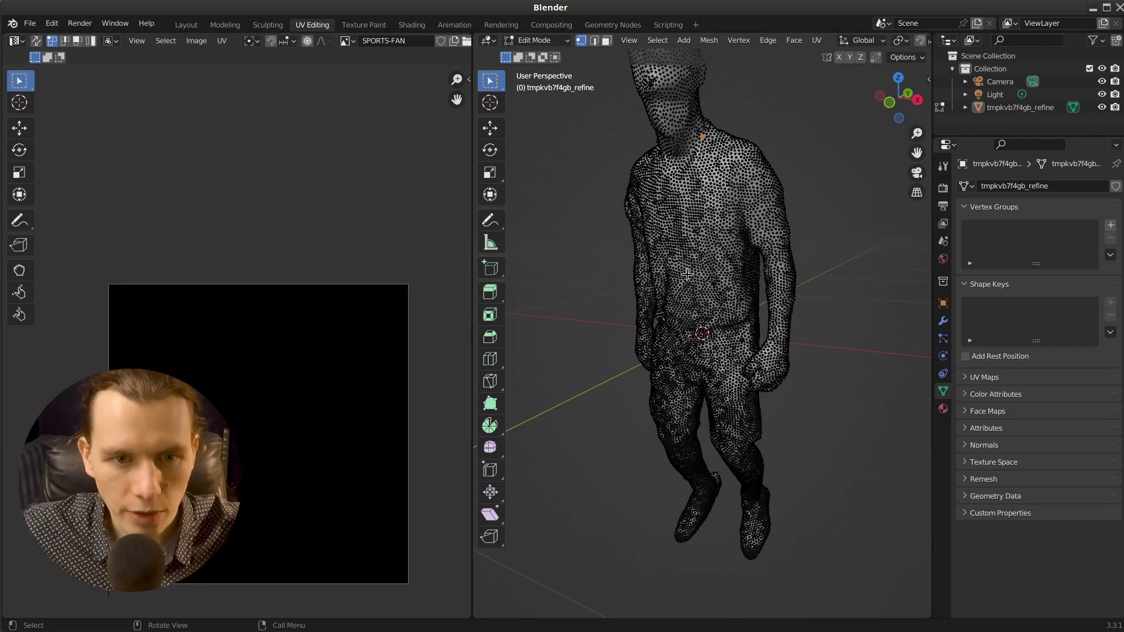
left_click(685, 295)
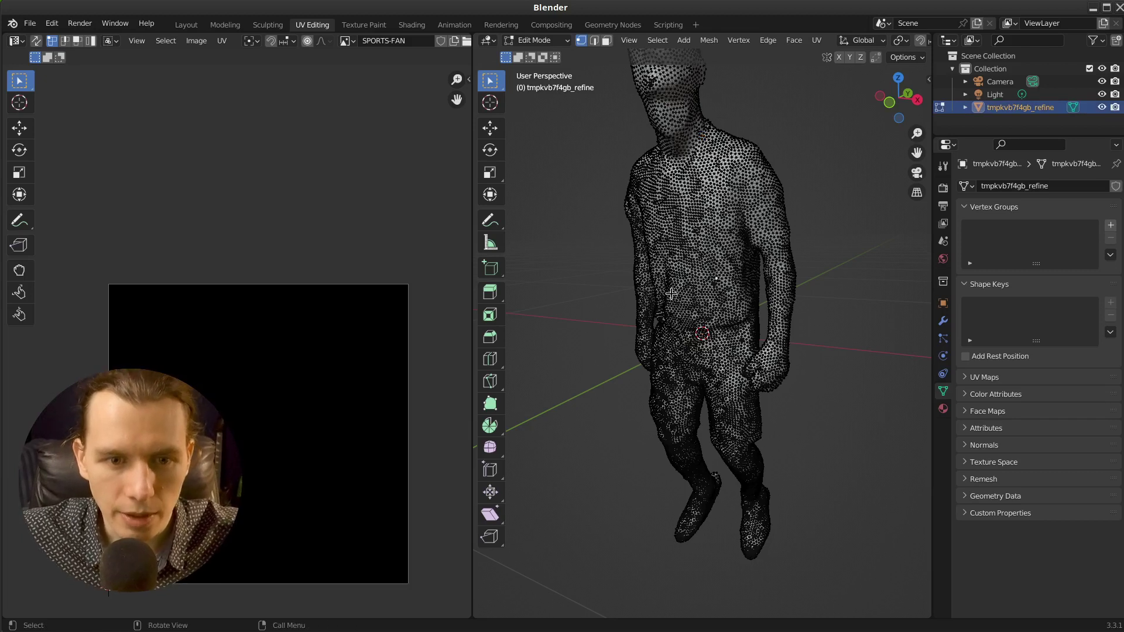
left_click(688, 164, "ctrl")
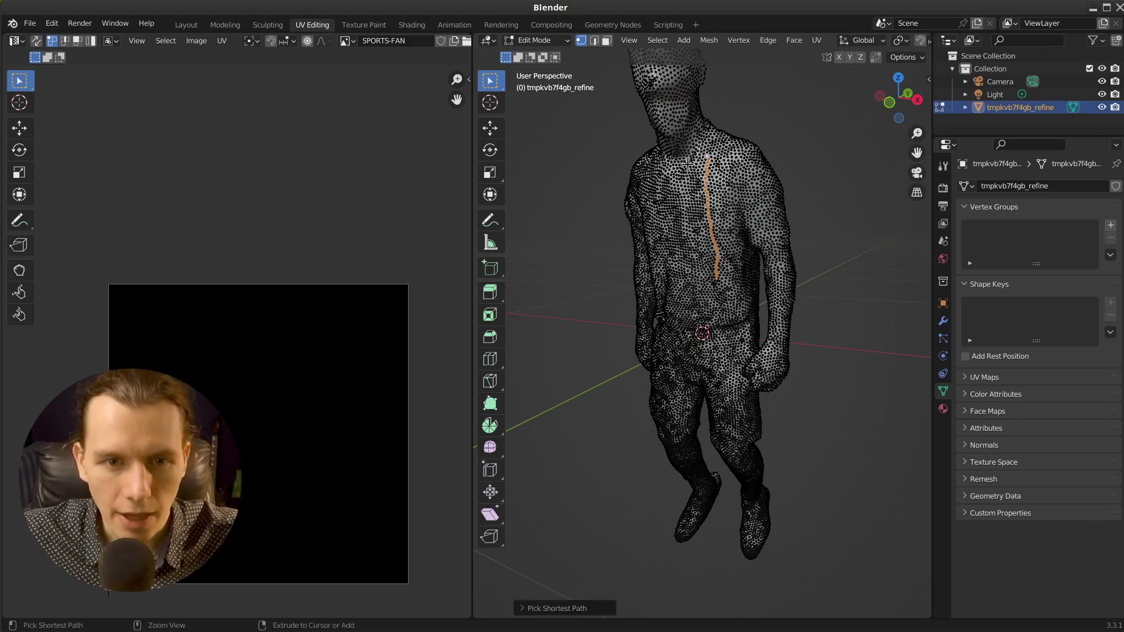
left_click(653, 182, "ctrl")
left_click(644, 257, "ctrl")
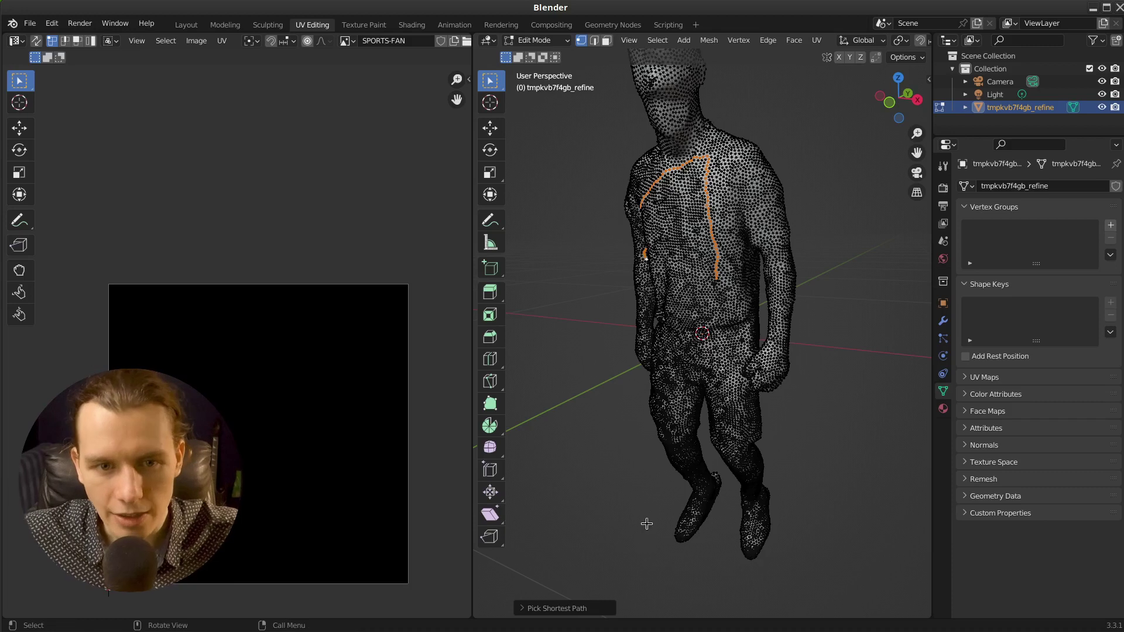
Clear the path selection and leave the mesh unselected, facing the player.
left_click(849, 290)
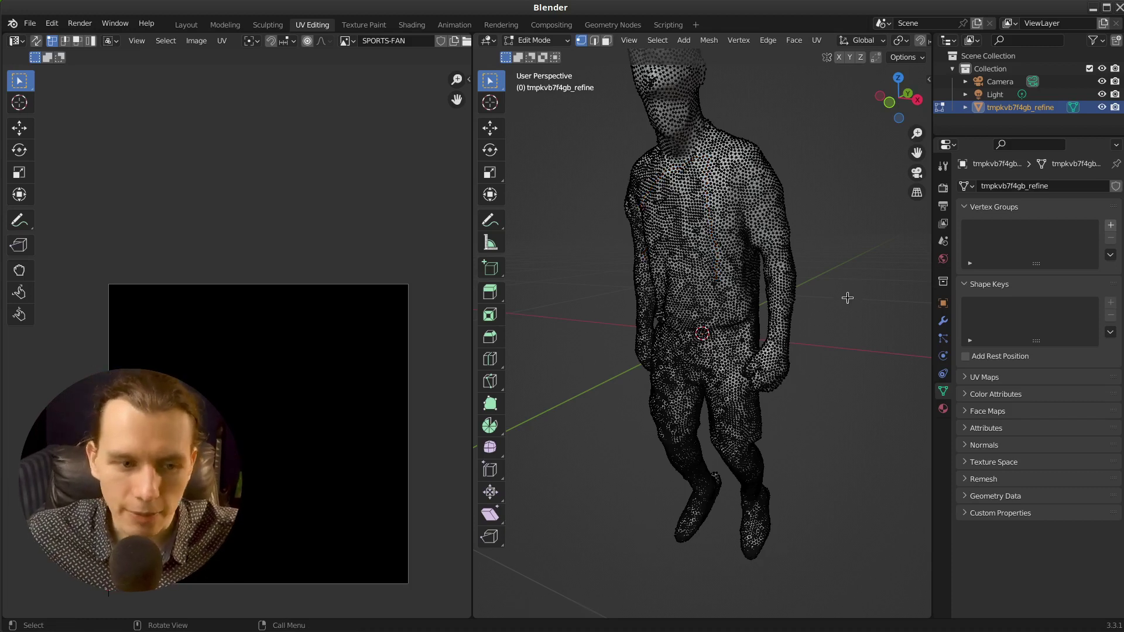
key("a")
left_click(814, 316)
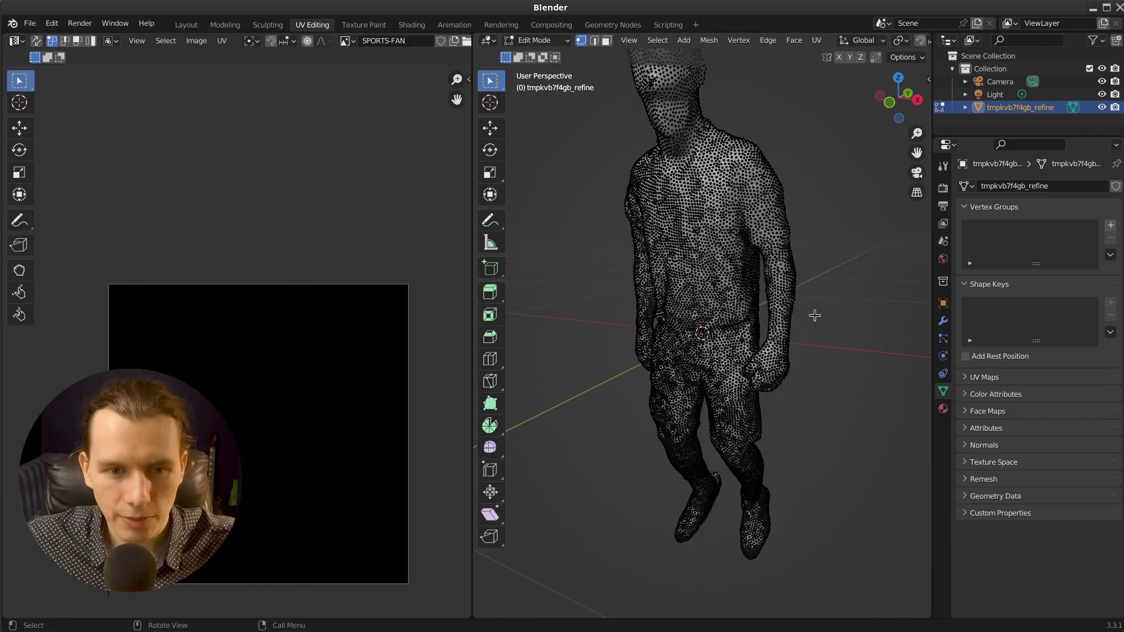
key("a")
middle_click_drag(811, 325, 793, 311)
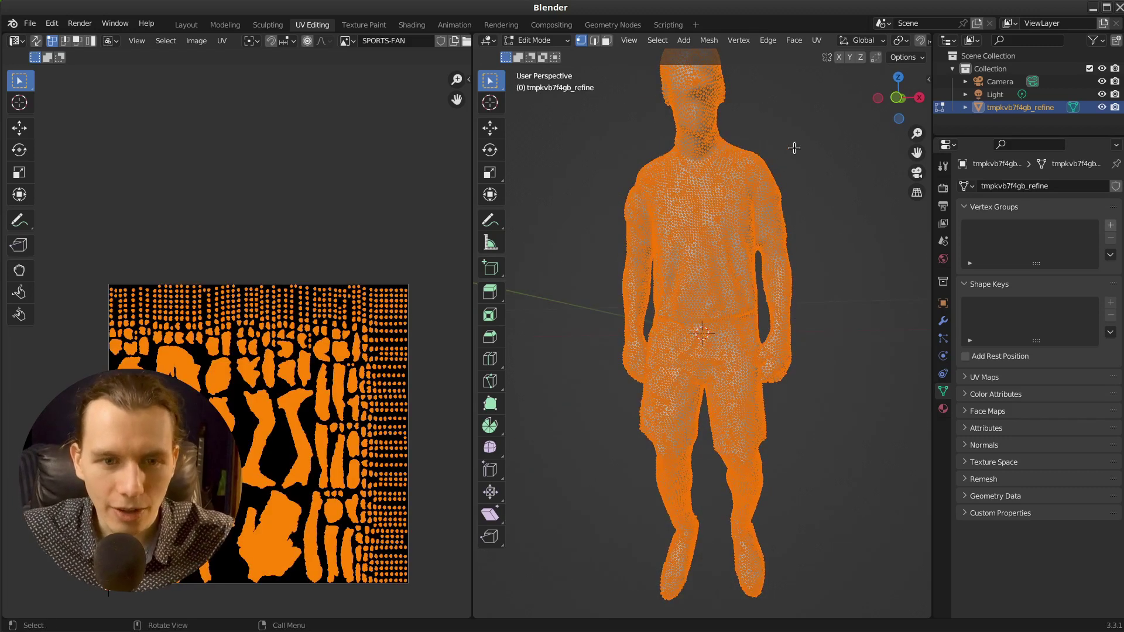
left_click(596, 145)
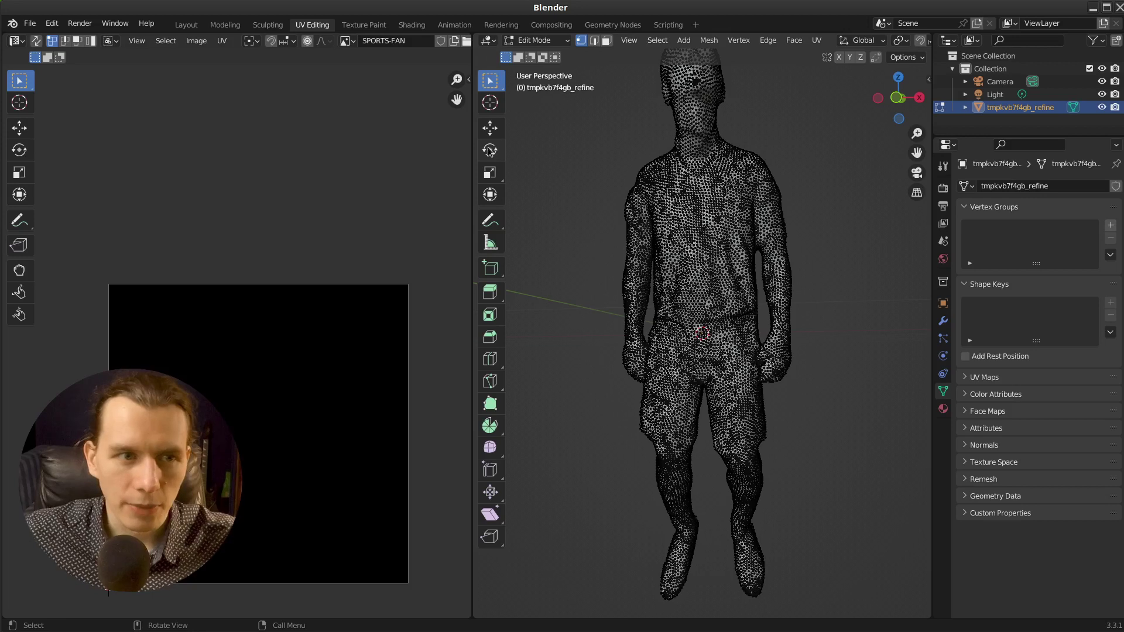
In Texture Paint, view Front Orthographic, check the Back view, then return to Front.
left_click(364, 25)
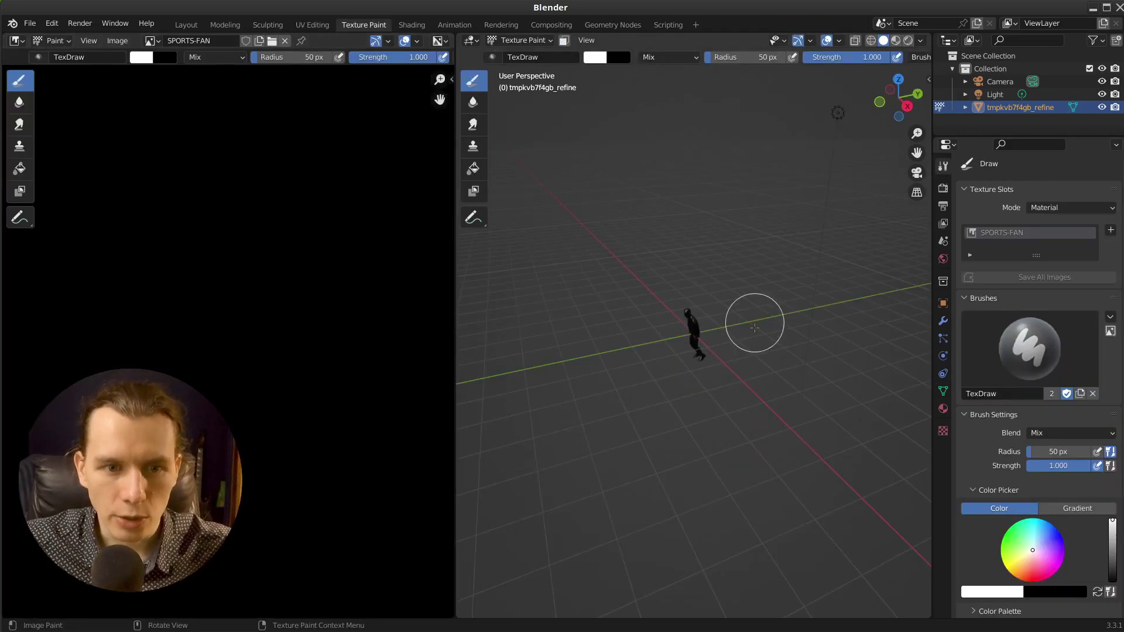
left_click(886, 107)
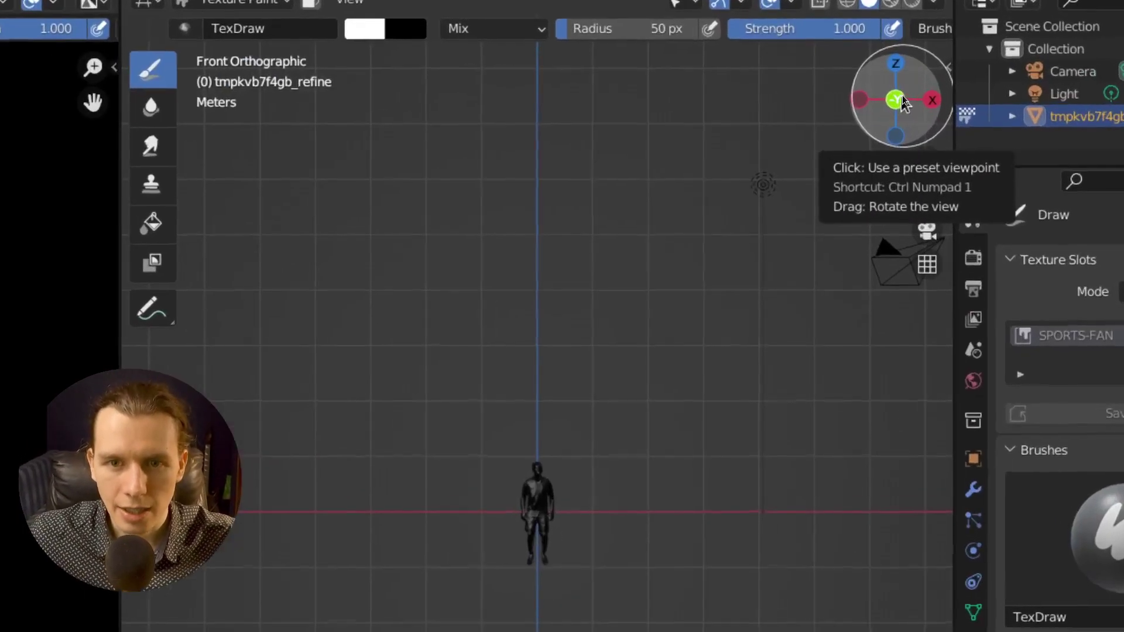
left_click(897, 100)
left_click(897, 100)
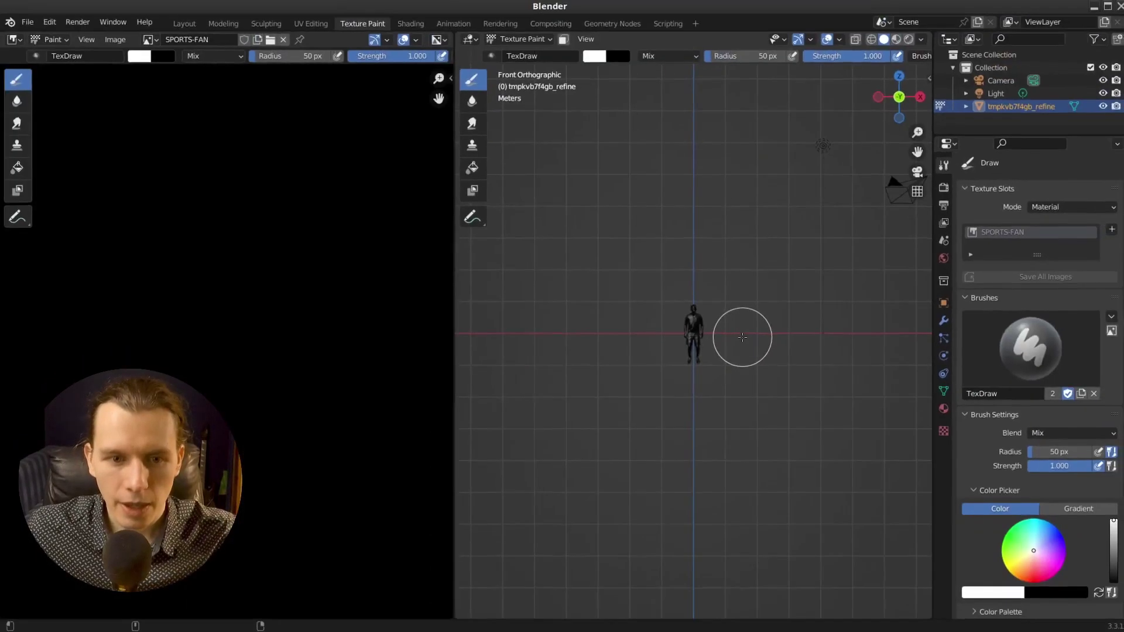
Give the brush a new image texture loaded from the football fan PNG in Downloads.
scroll(742, 328, "up", 7)
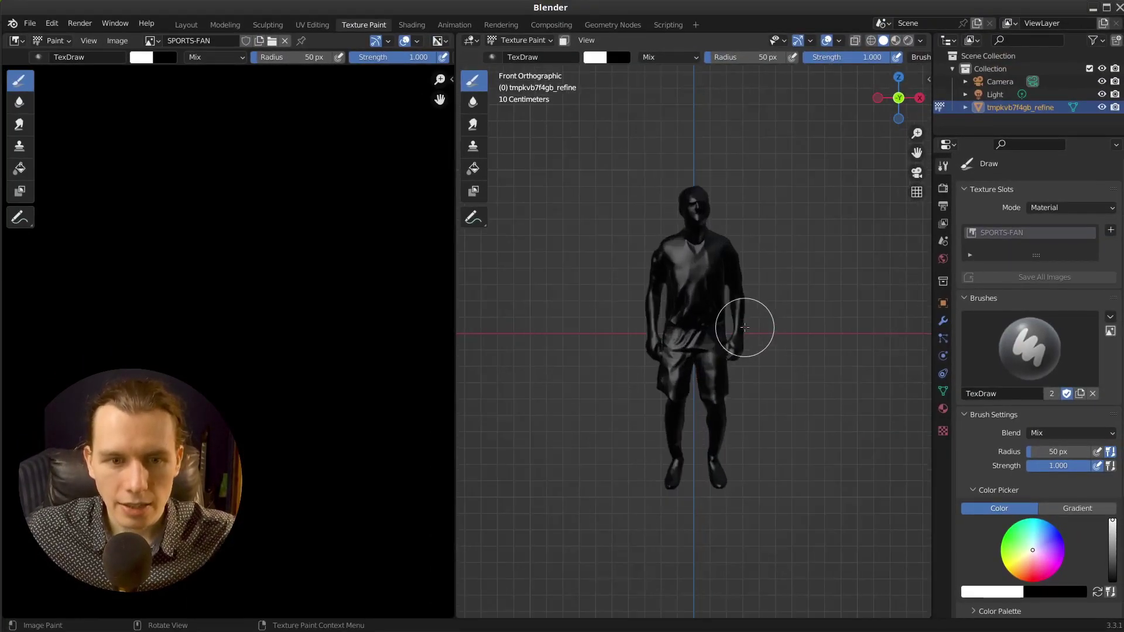
scroll(743, 327, "up", 5)
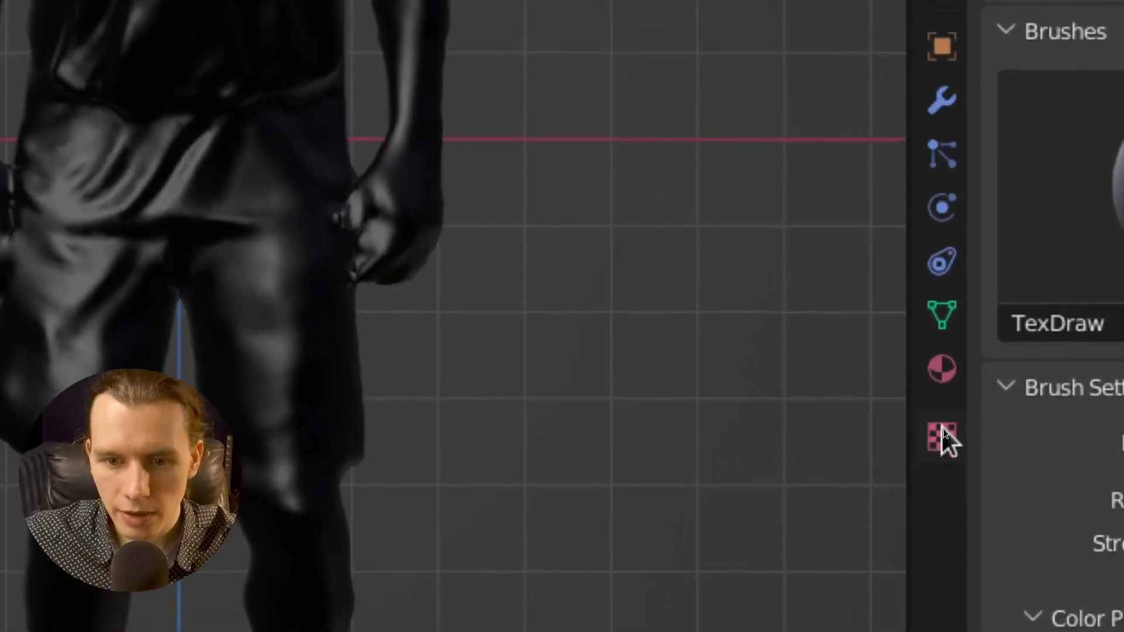
left_click(943, 434)
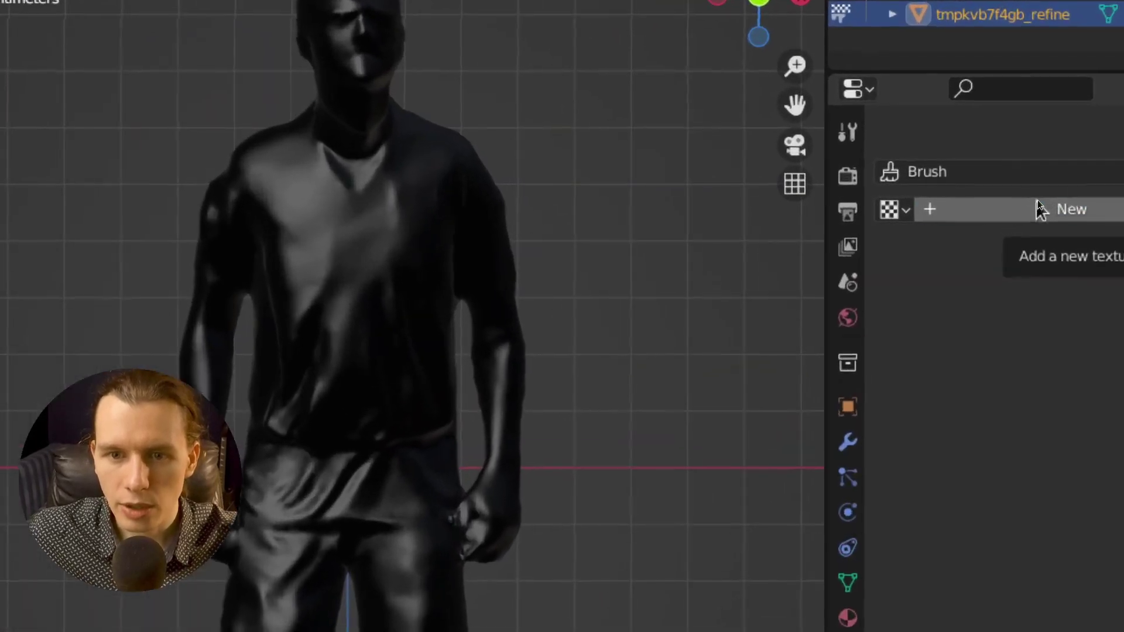
left_click(1039, 206)
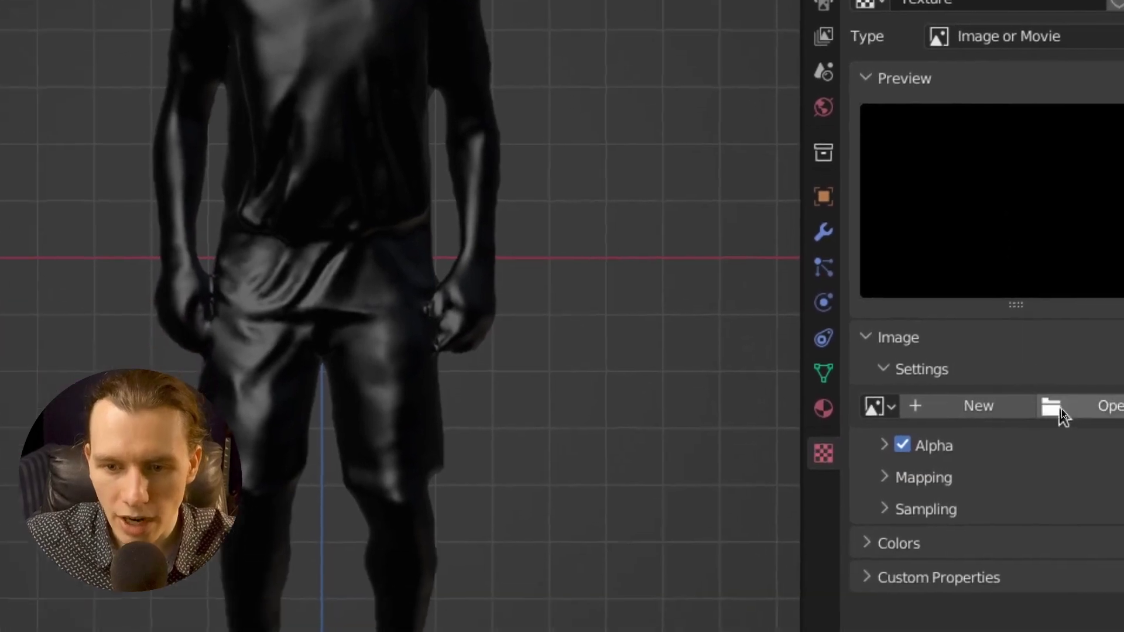
left_click(1062, 410)
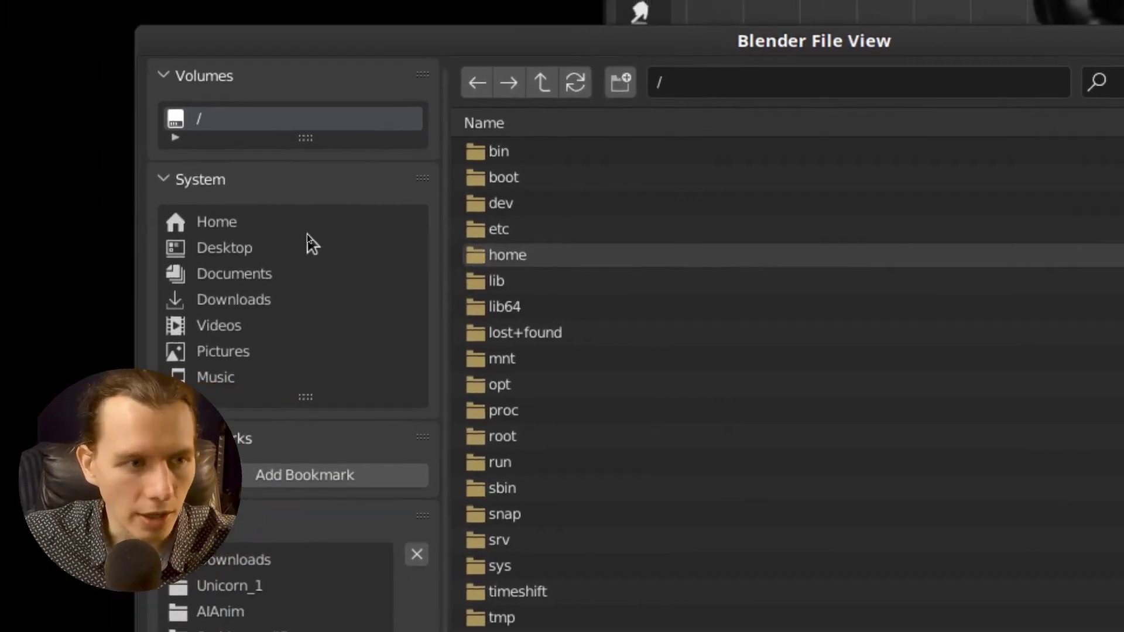
left_click(286, 264)
left_click(439, 222)
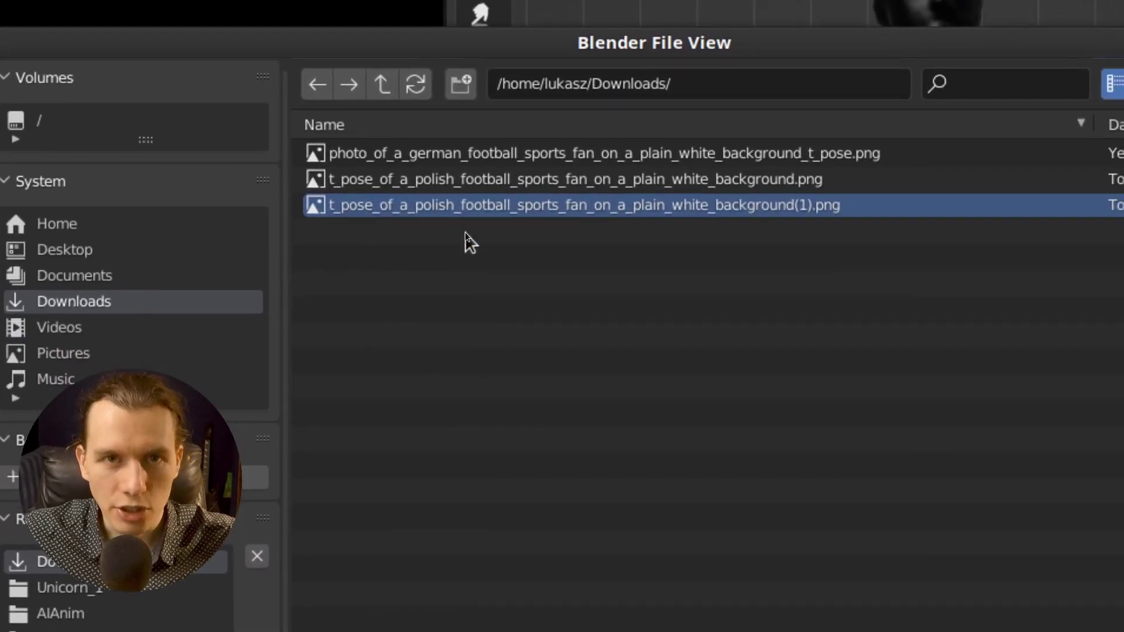
left_click(846, 524)
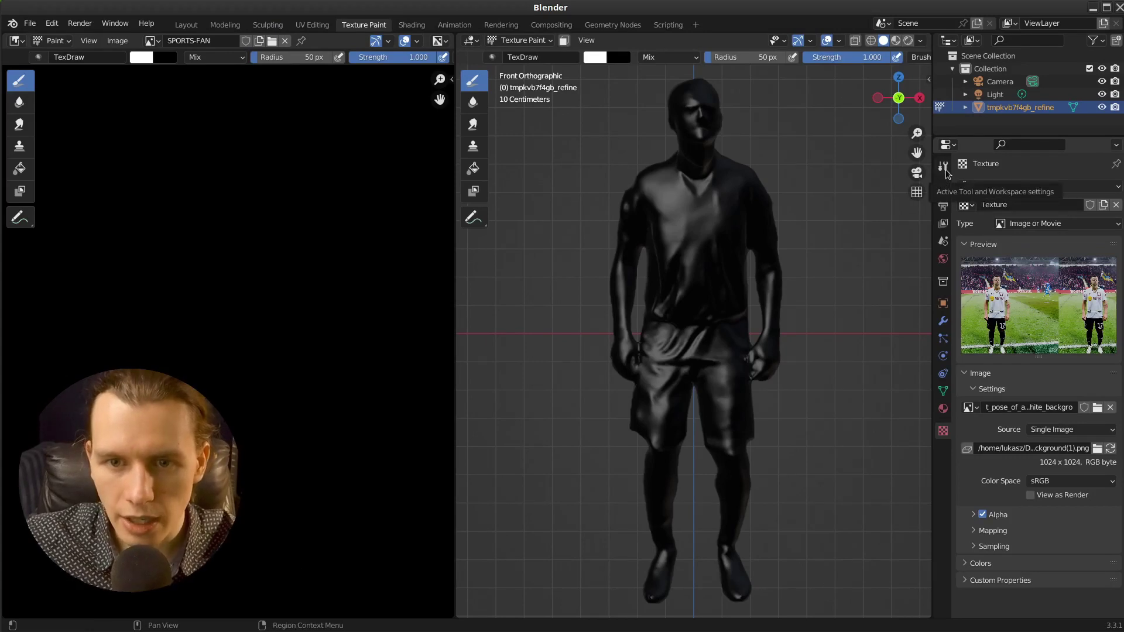
Set the brush texture's Mapping mode to Stencil.
left_click(945, 169)
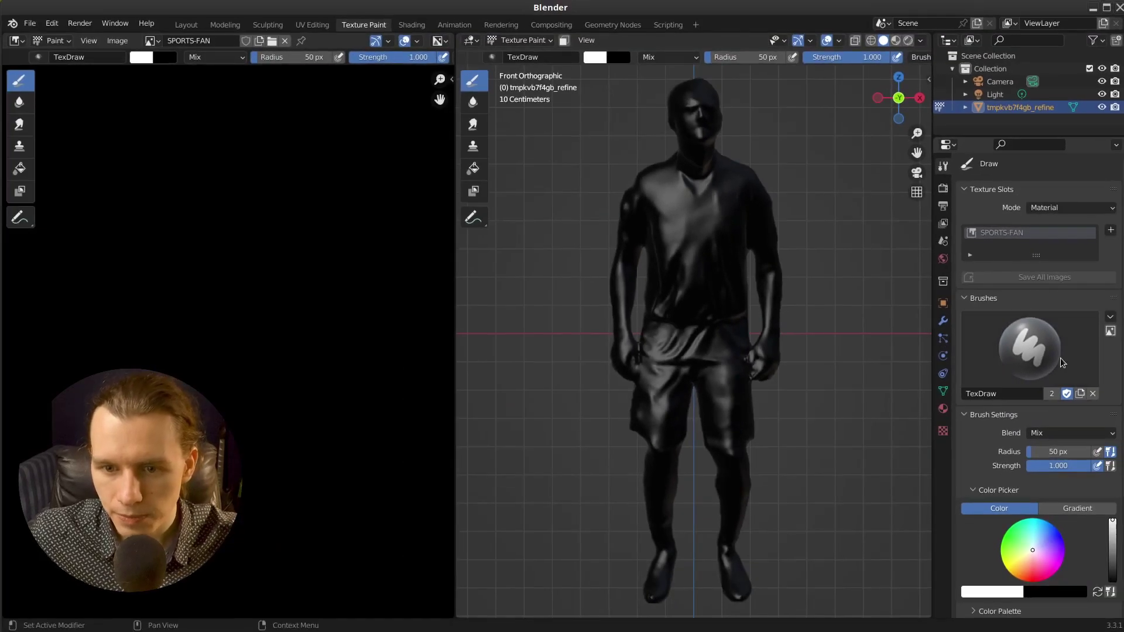
scroll(1036, 433, "down", 3)
scroll(1033, 456, "down", 4)
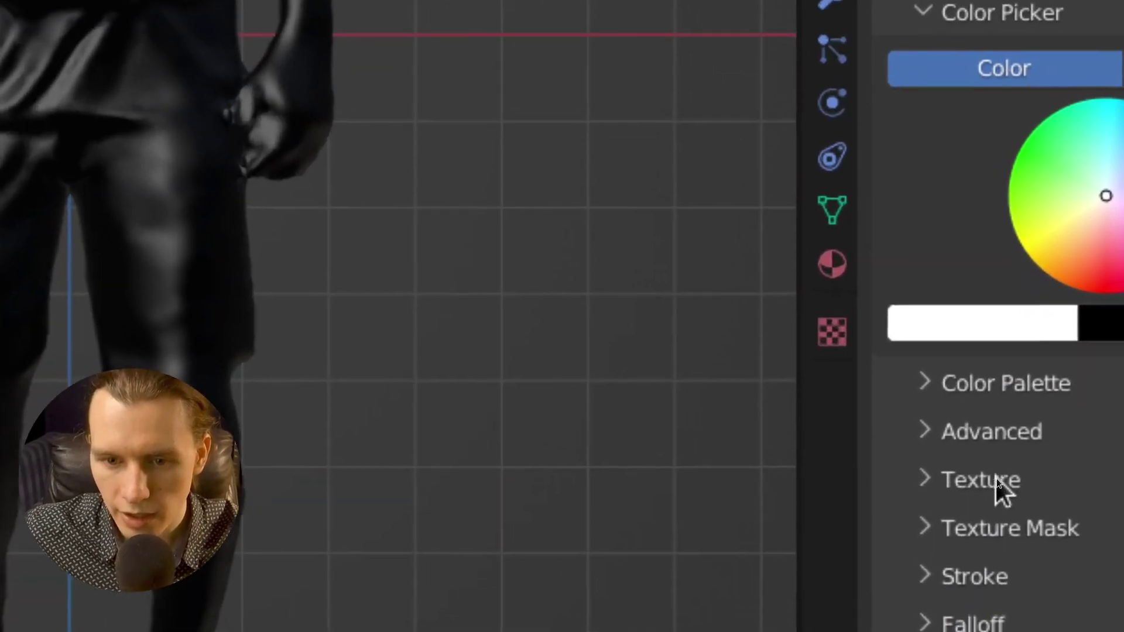
left_click(998, 479)
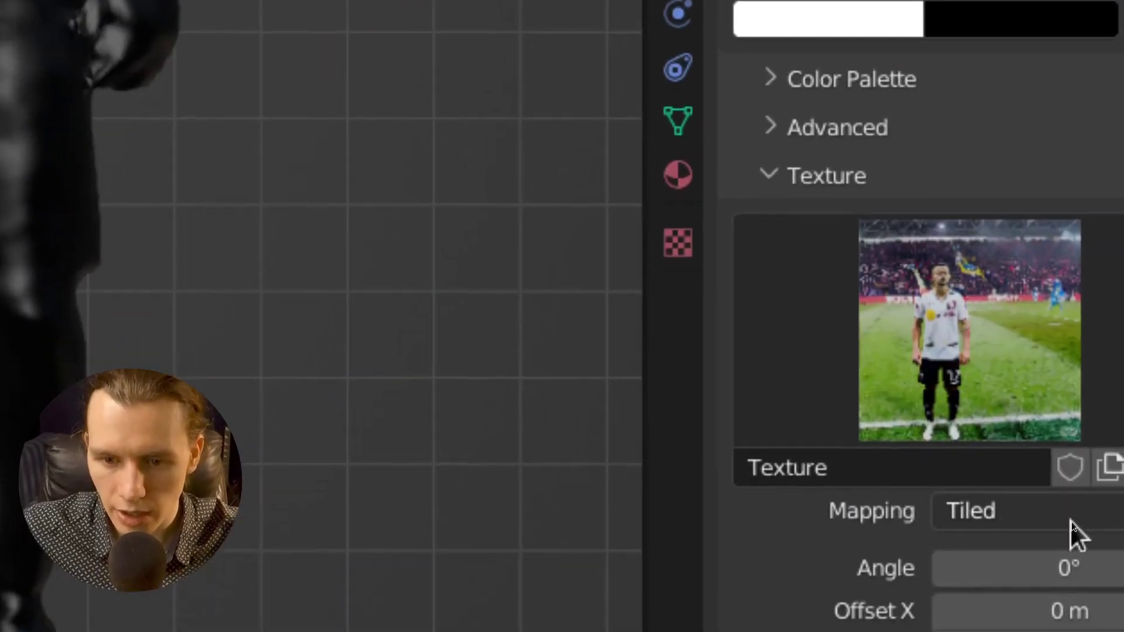
left_click(1084, 591)
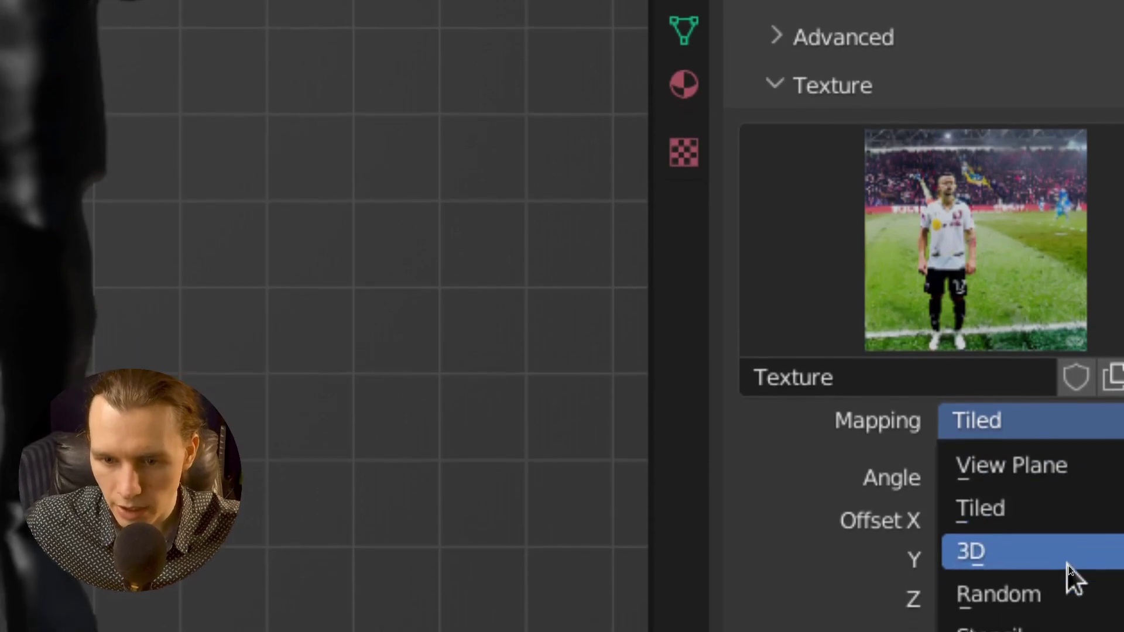
left_click(1066, 588)
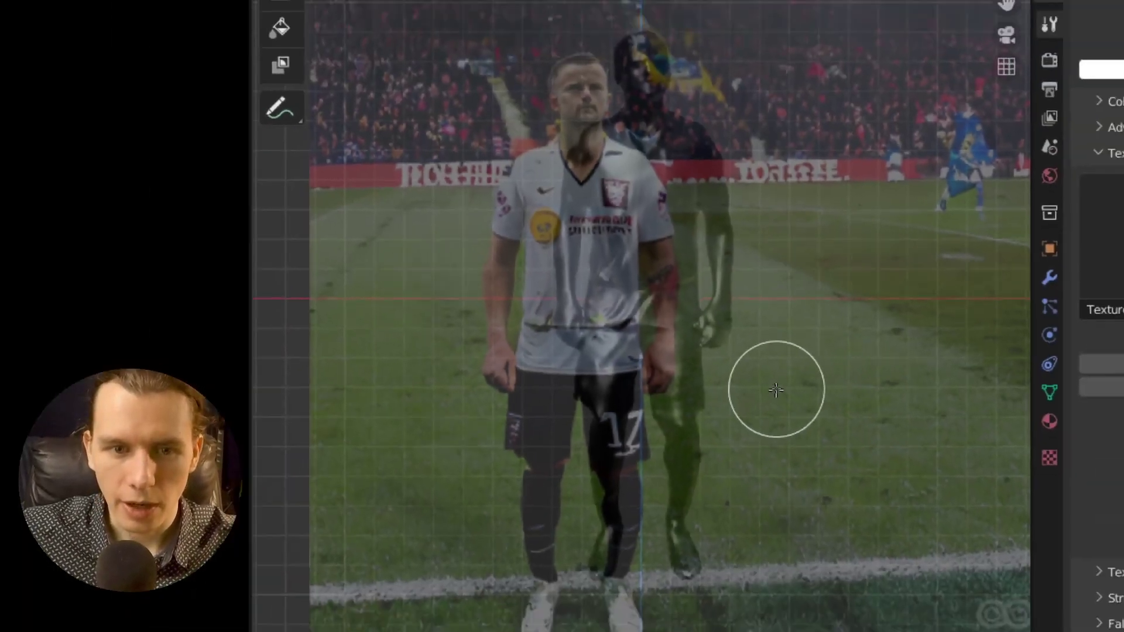
key("shift")
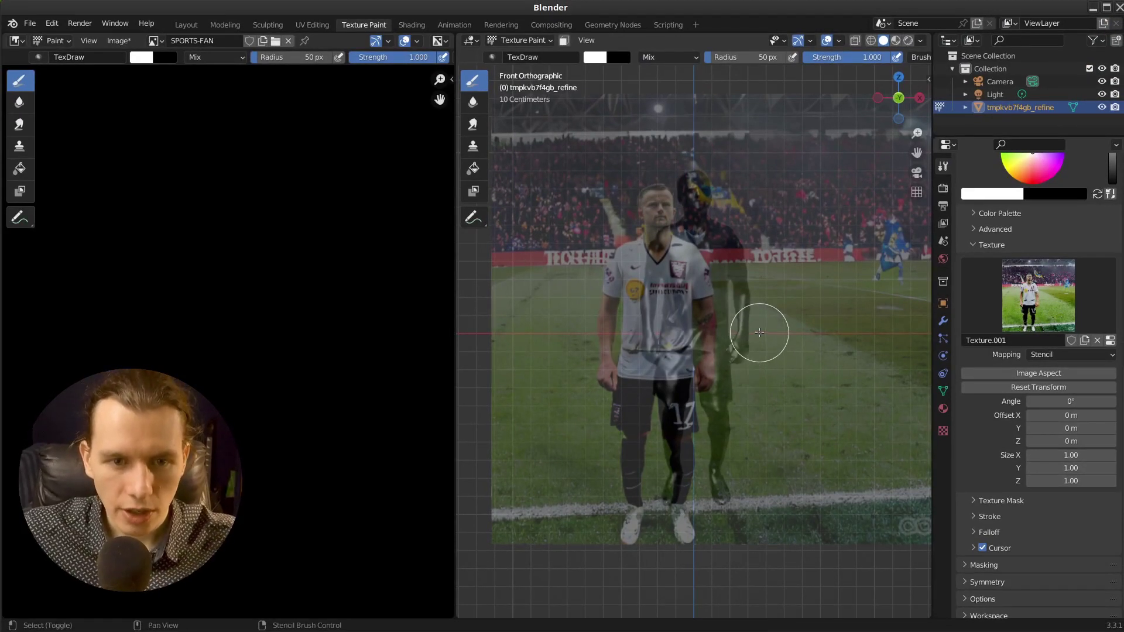
Scale and move the stencil photo until its player matches the front-view mesh.
mouse_move(759, 332)
right_mouse_down("shift")
mouse_move(805, 326)
mouse_move(855, 384)
mouse_move(840, 363)
right_mouse_up("shift")
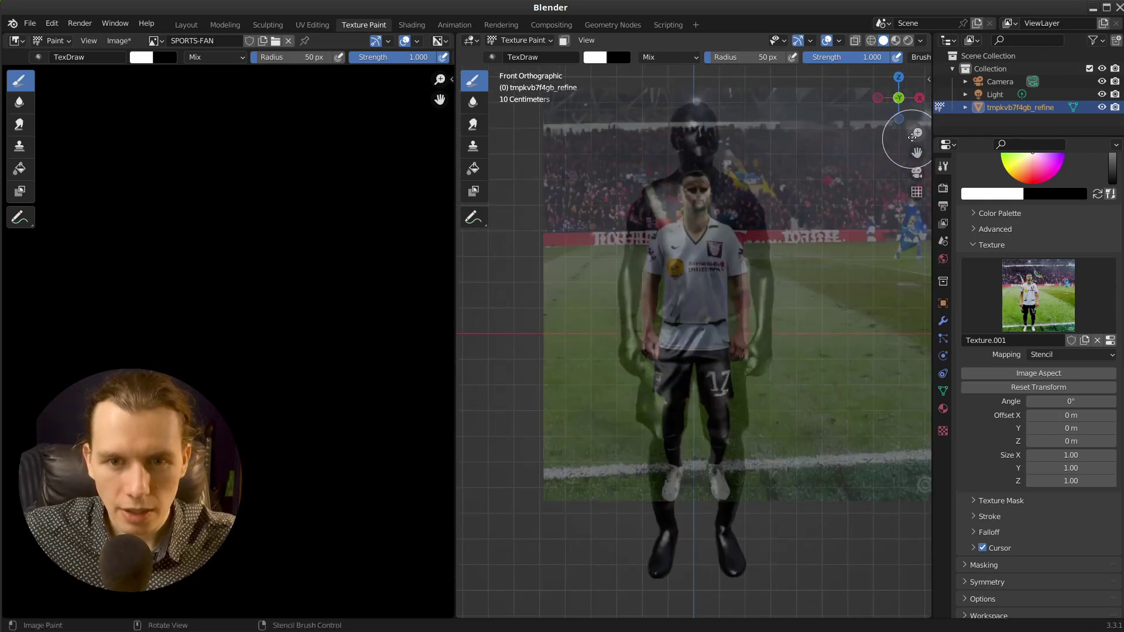
right_click_drag(843, 210, 901, 146, "shift")
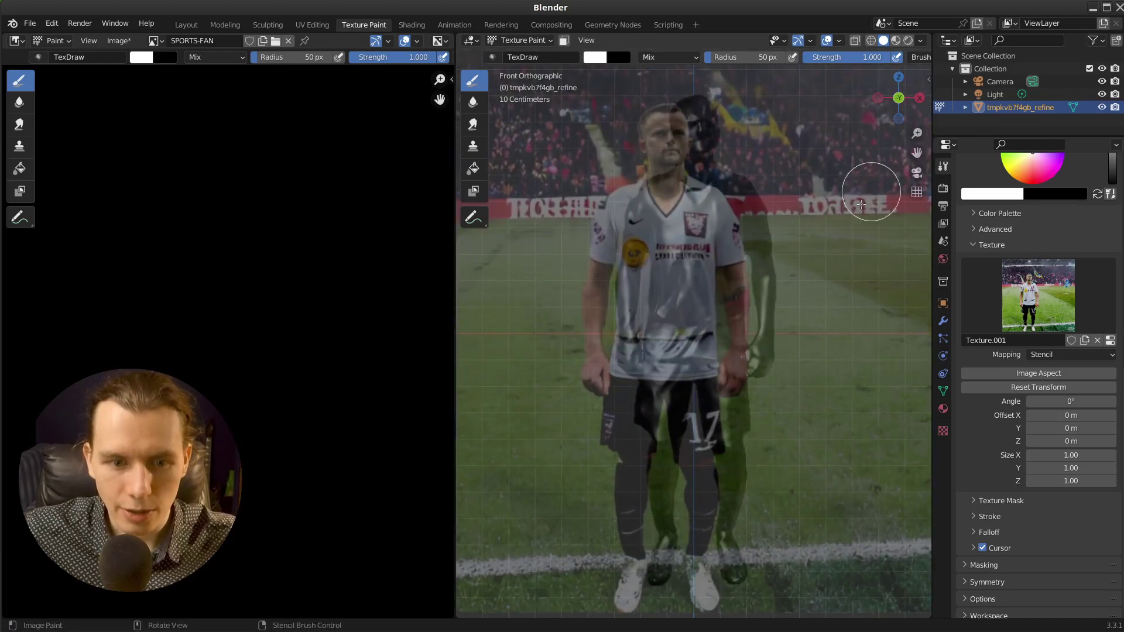
right_click_drag(861, 204, 840, 232)
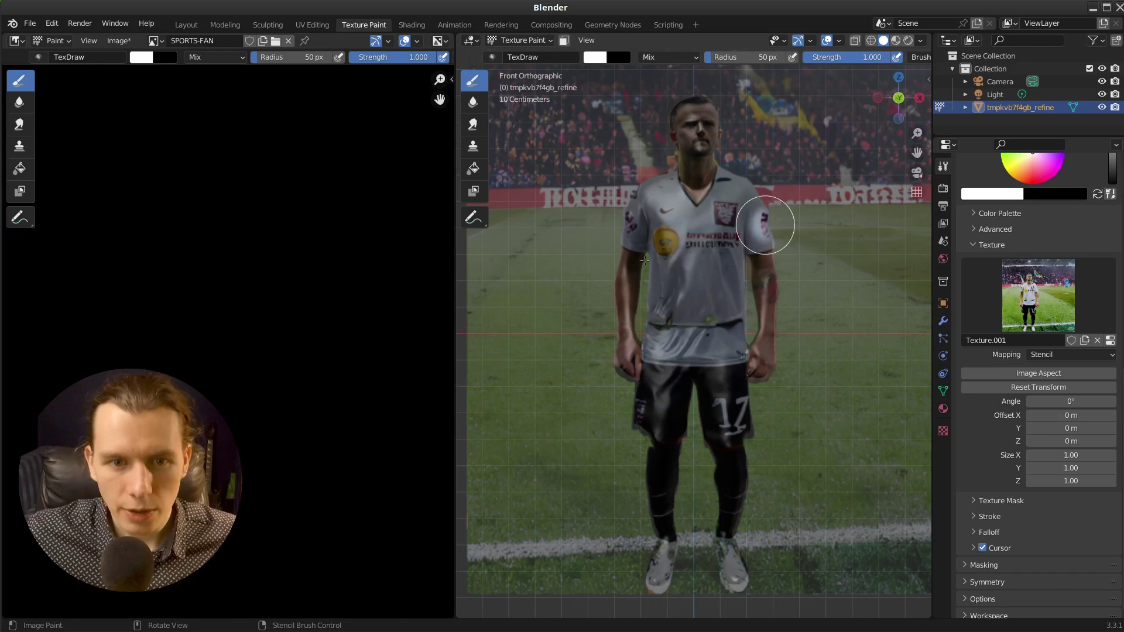
Paint over the front-view mesh with TexDraw to project the stencil photo.
mouse_move(645, 259)
left_mouse_down()
mouse_move(783, 188)
mouse_move(627, 221)
mouse_move(747, 169)
mouse_move(632, 187)
mouse_move(649, 153)
mouse_move(637, 150)
mouse_move(719, 108)
mouse_move(752, 384)
mouse_move(765, 225)
mouse_move(758, 504)
mouse_move(731, 559)
left_mouse_up()
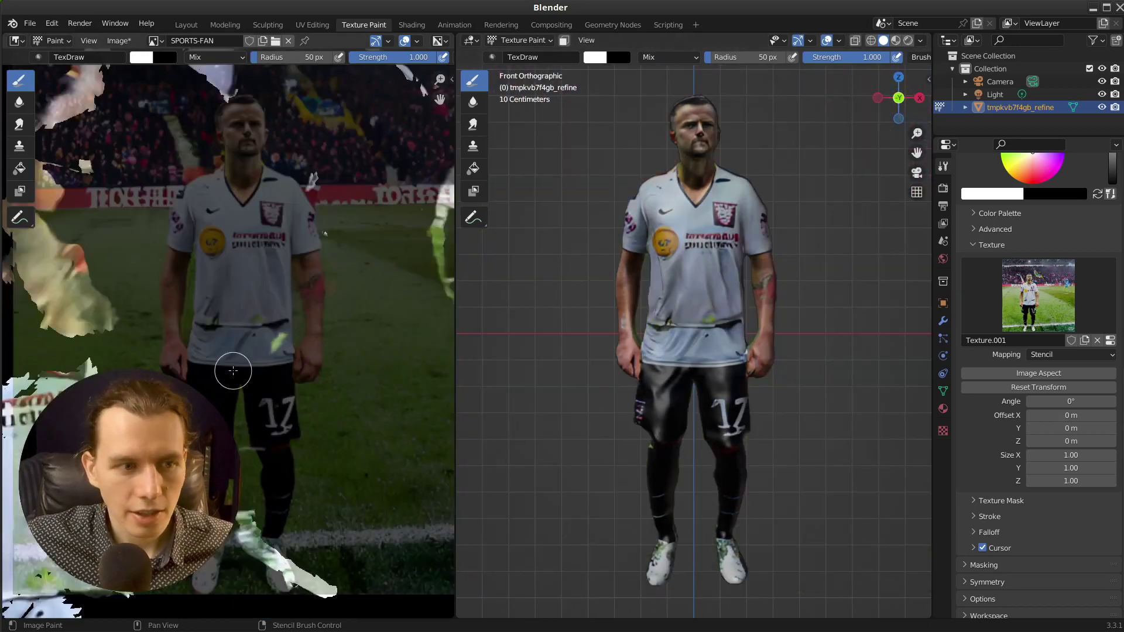
scroll(206, 280, "down", 3)
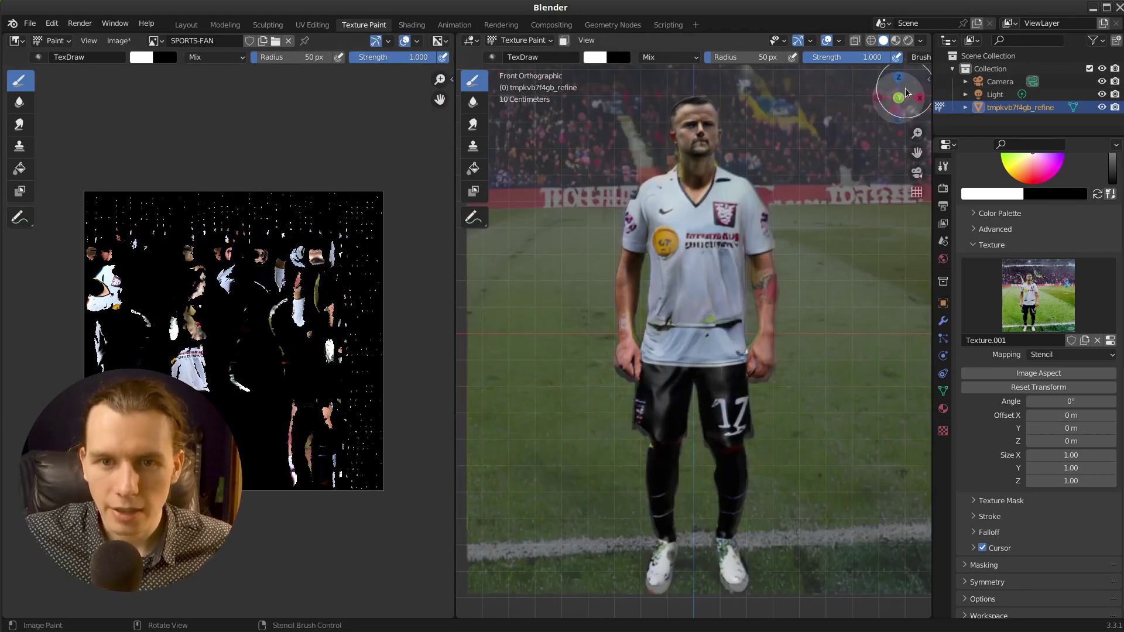
left_click(184, 25)
middle_click_drag(717, 197, 493, 209)
scroll(585, 182, "up", 3)
middle_click_drag(484, 266, 646, 271)
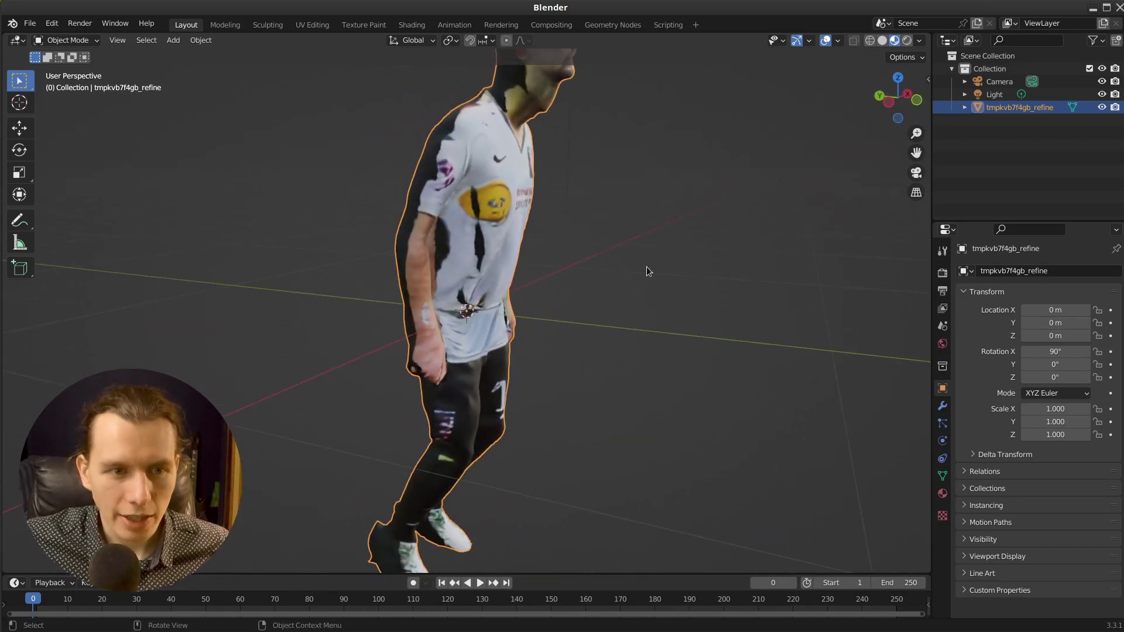
left_click(377, 26)
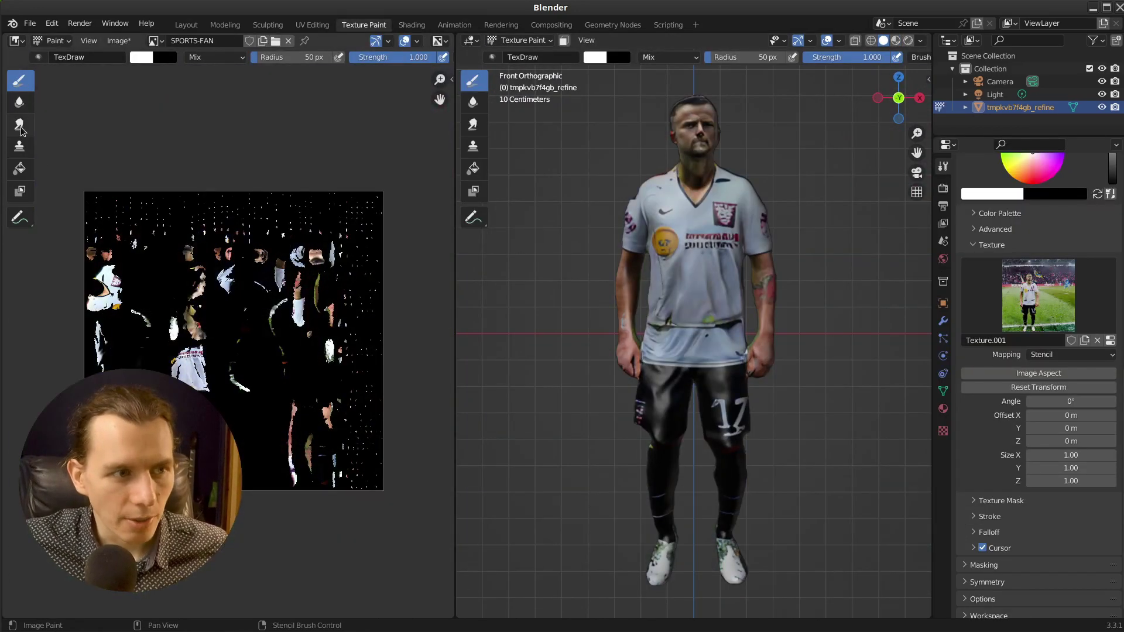
With the Smear brush, smear the painted texture up the shirt front.
left_click(18, 124)
middle_click_drag(875, 312, 476, 314)
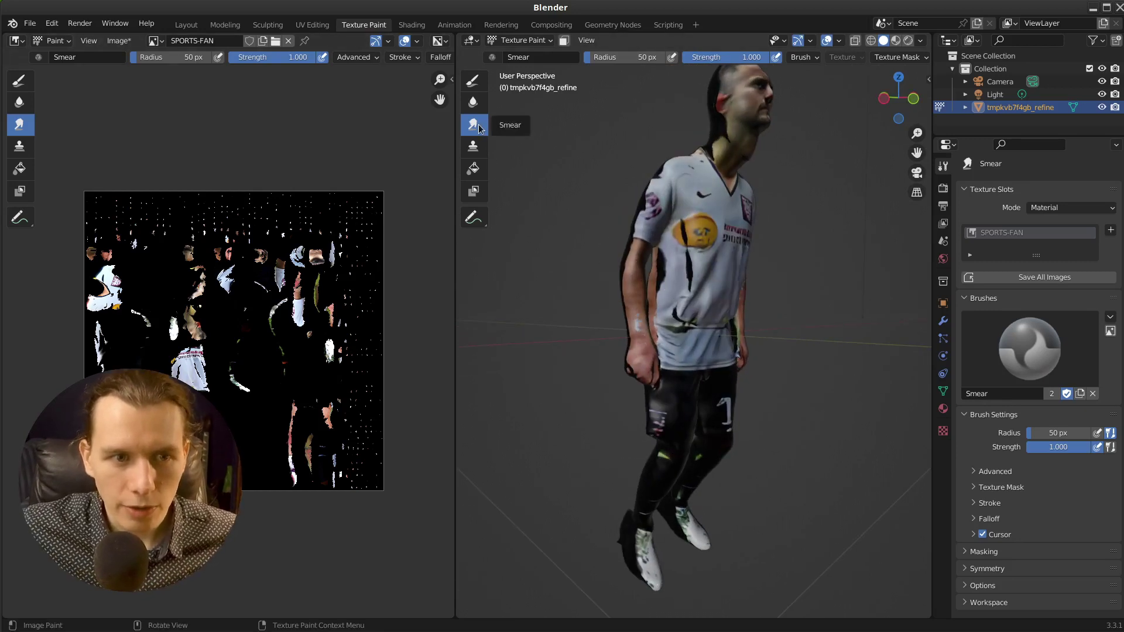
scroll(689, 248, "up", 2)
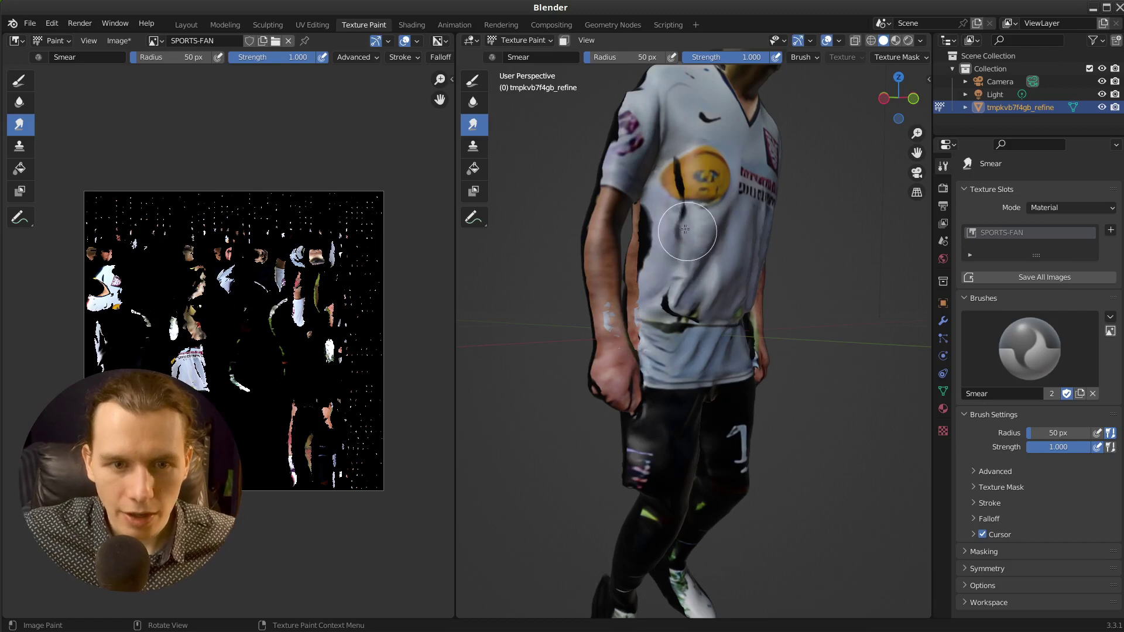
mouse_move(679, 237)
left_mouse_down()
mouse_move(670, 172)
mouse_move(693, 146)
left_mouse_up()
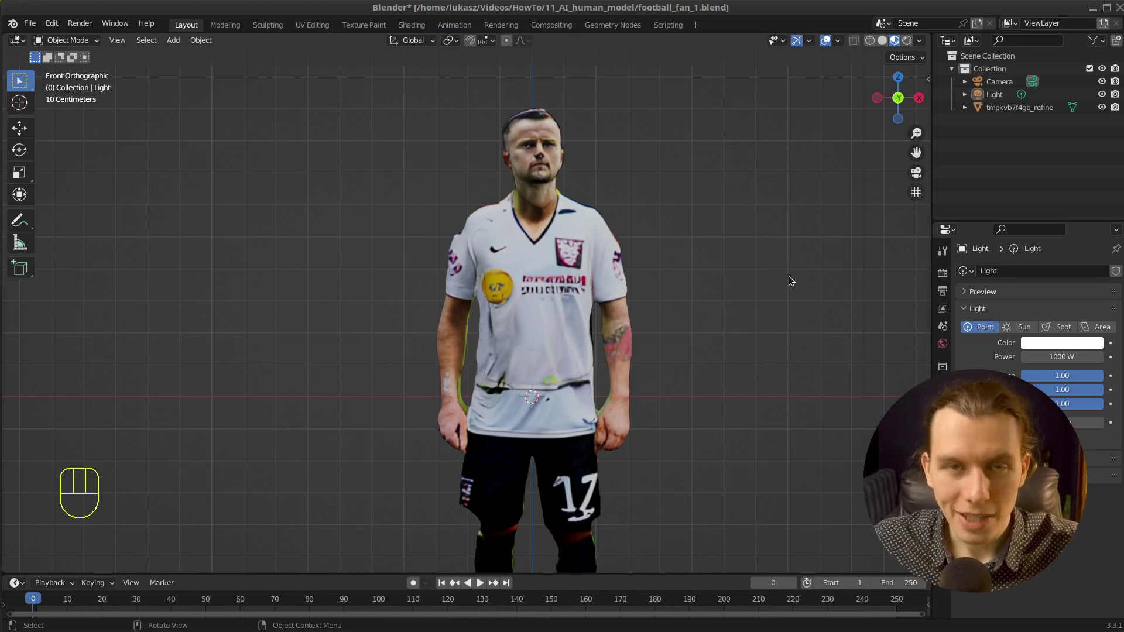
left_click(871, 41)
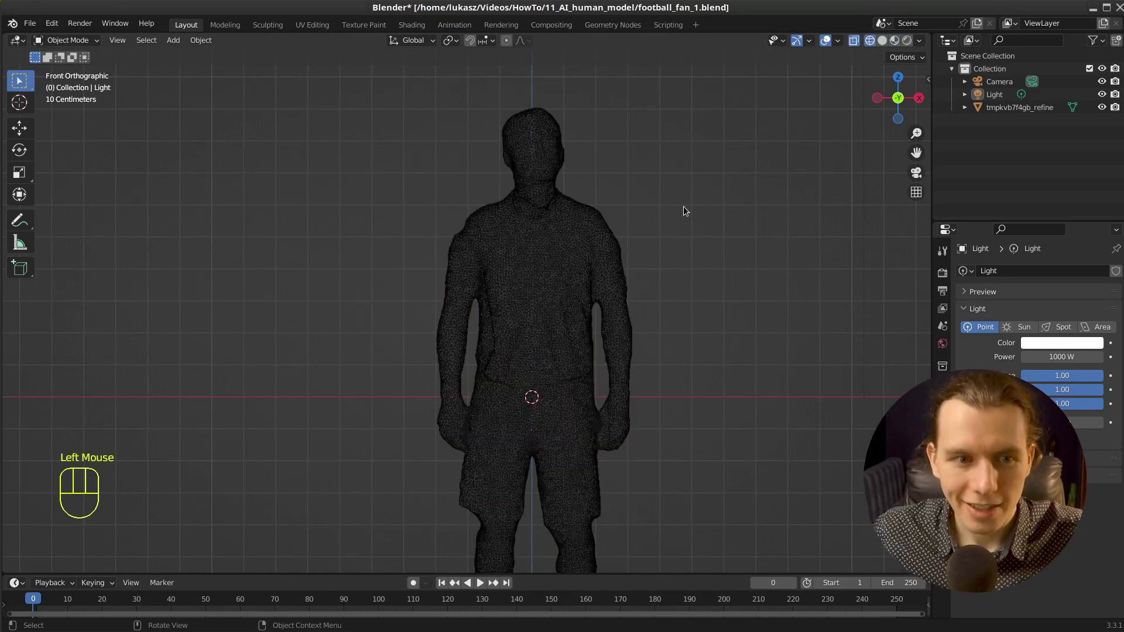
scroll(682, 206, "up", 5)
scroll(682, 206, "down", 1)
scroll(683, 209, "down", 5)
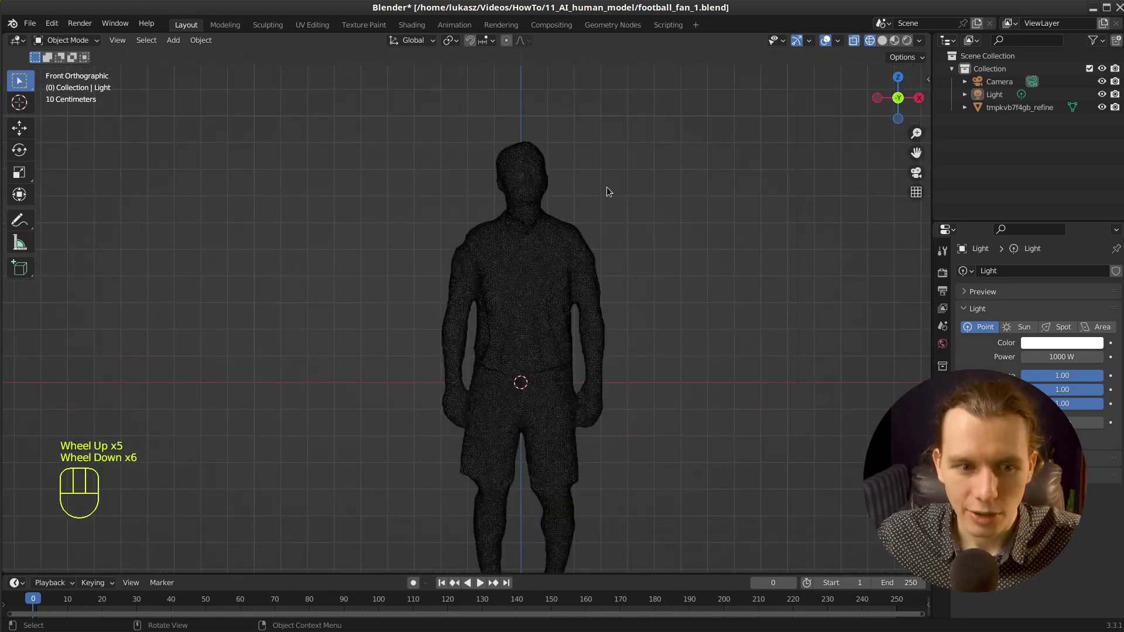
scroll(607, 187, "up", 4)
scroll(615, 188, "down", 4)
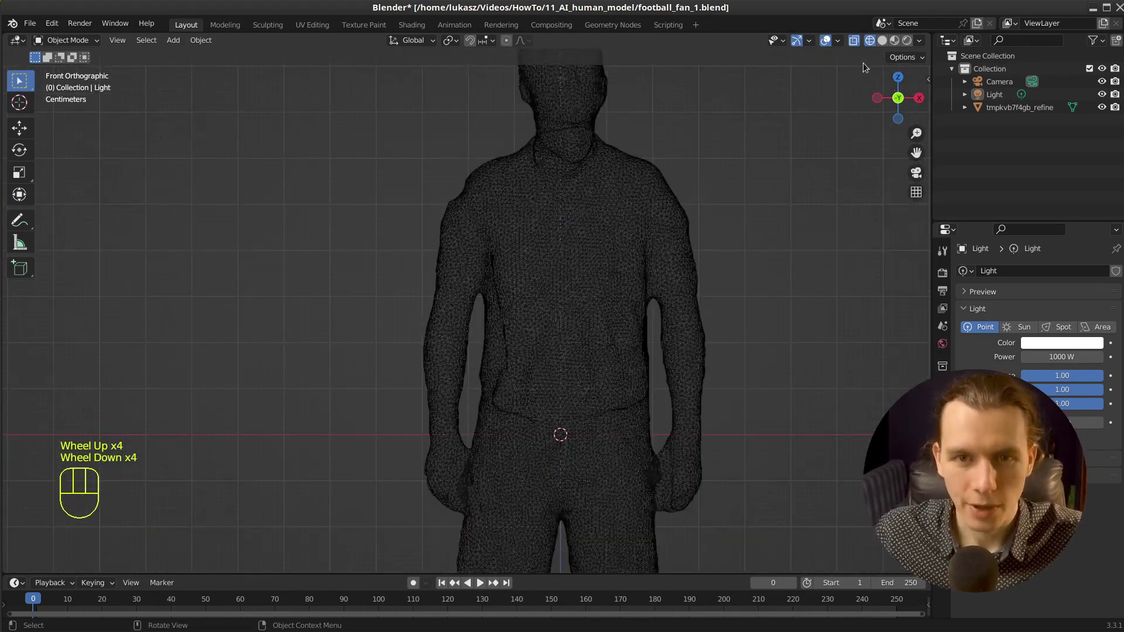
left_click(894, 41)
scroll(753, 224, "up", 5)
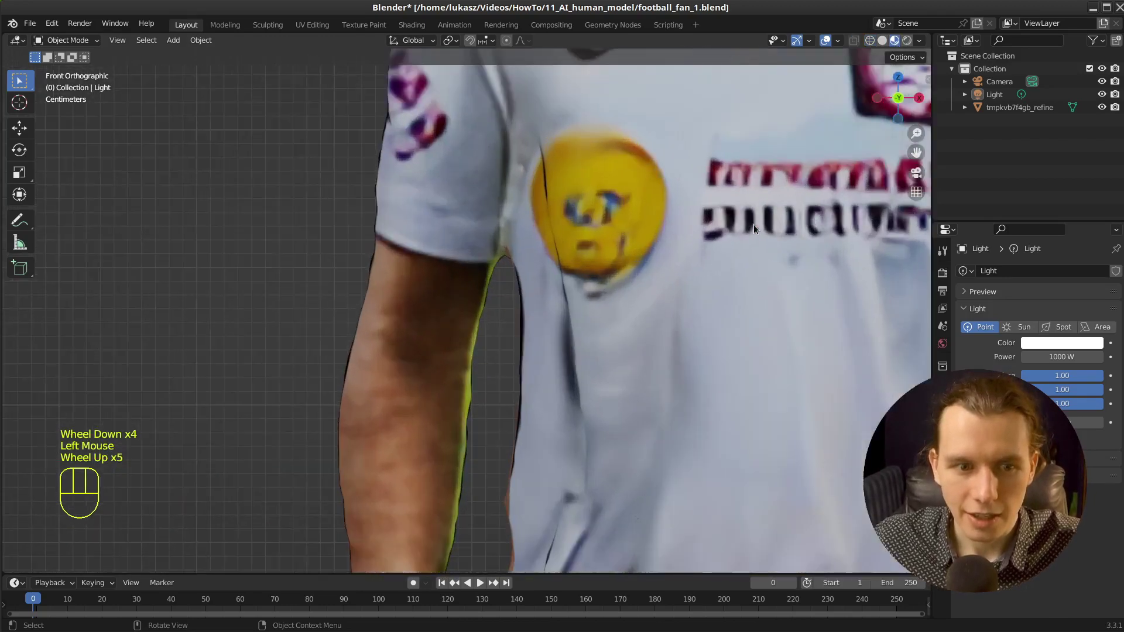
scroll(753, 229, "down", 4)
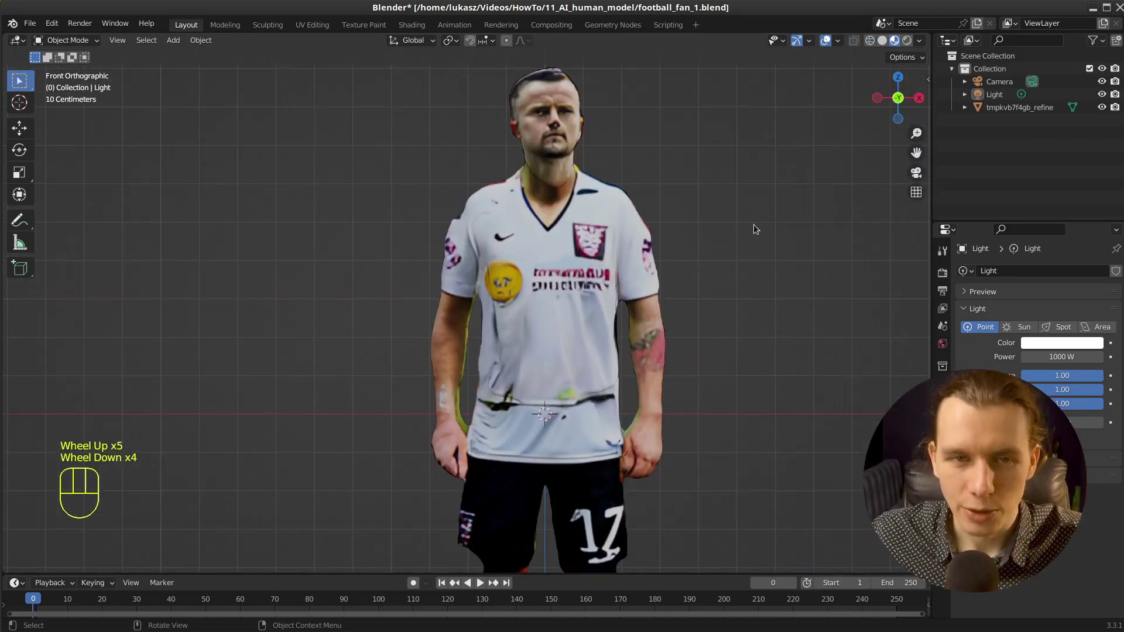
scroll(753, 225, "down", 1)
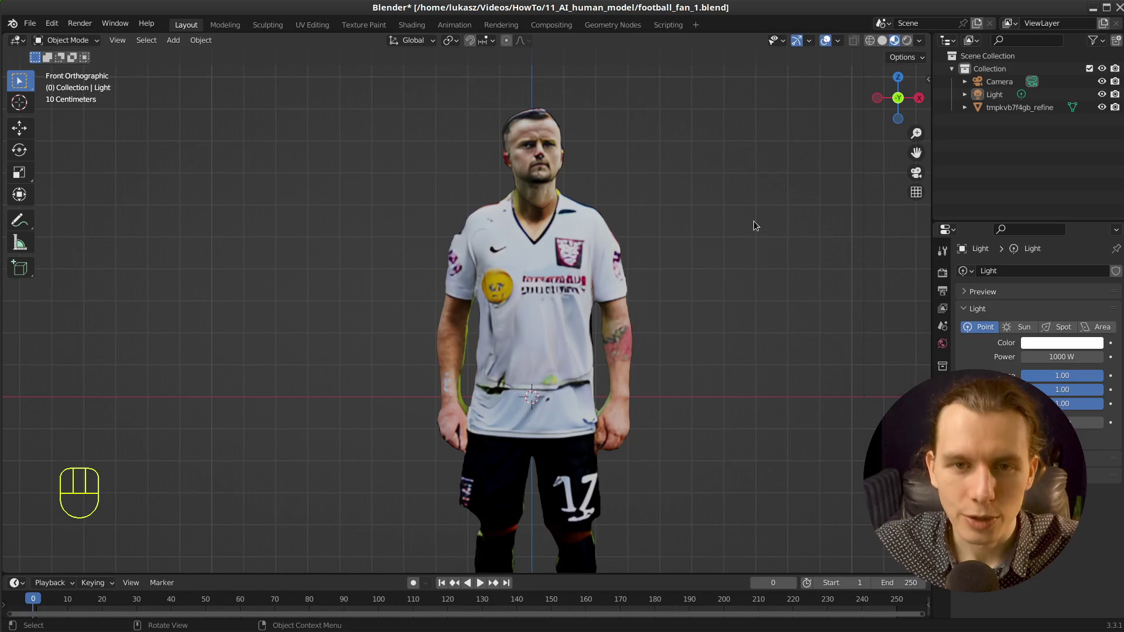
Switch to Rendered shading and reposition the scene's point light twice to relight the textured player.
left_click(906, 41)
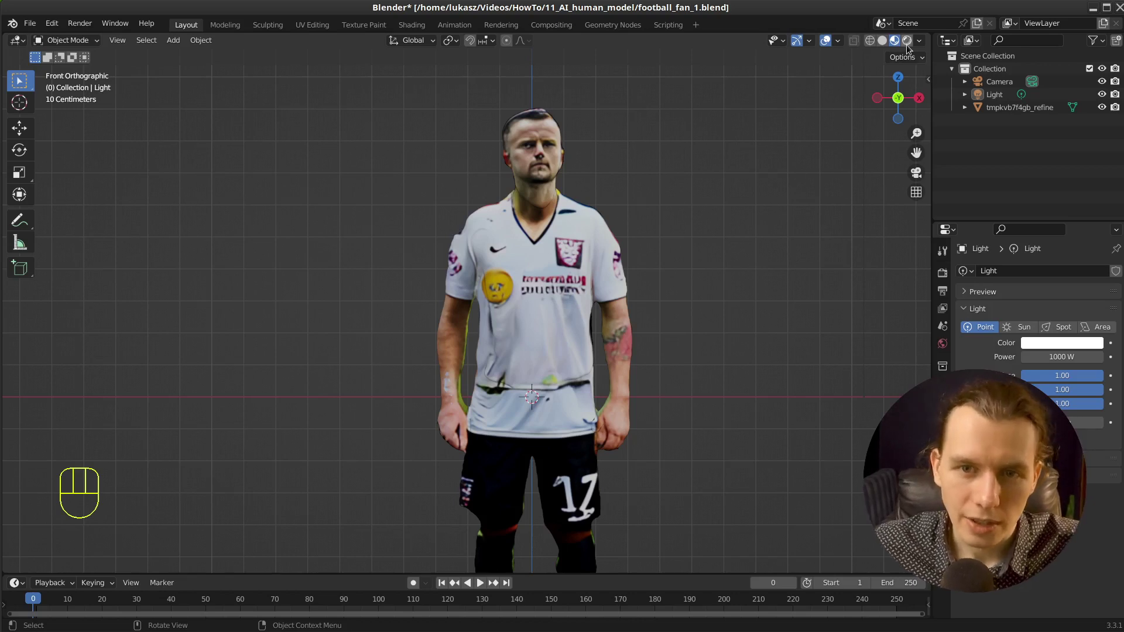
left_click(994, 94)
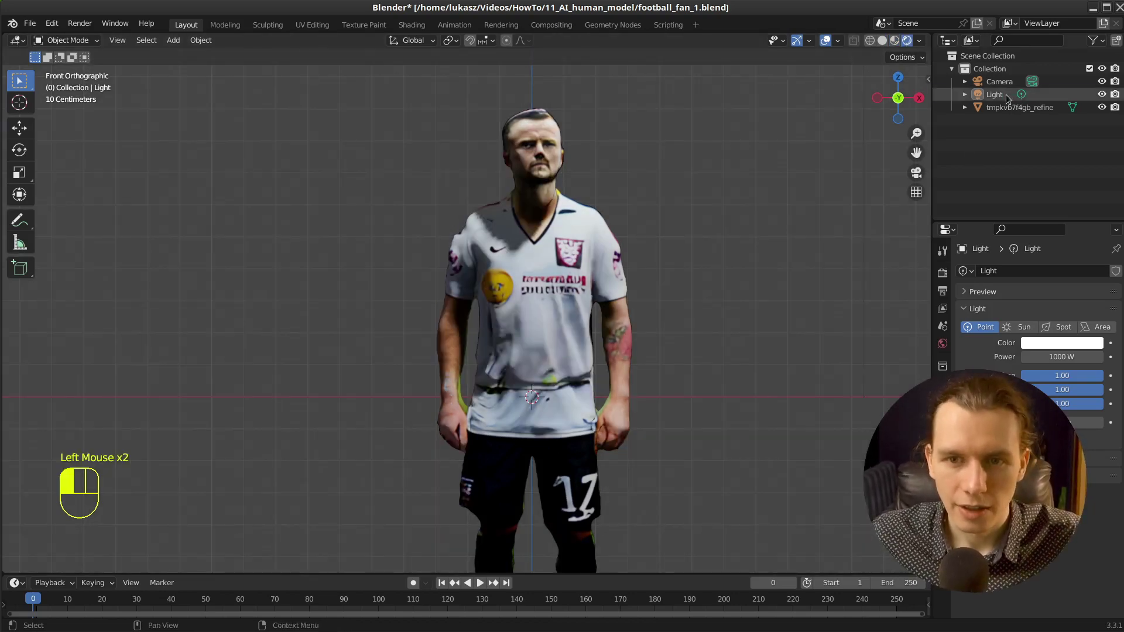
key("g")
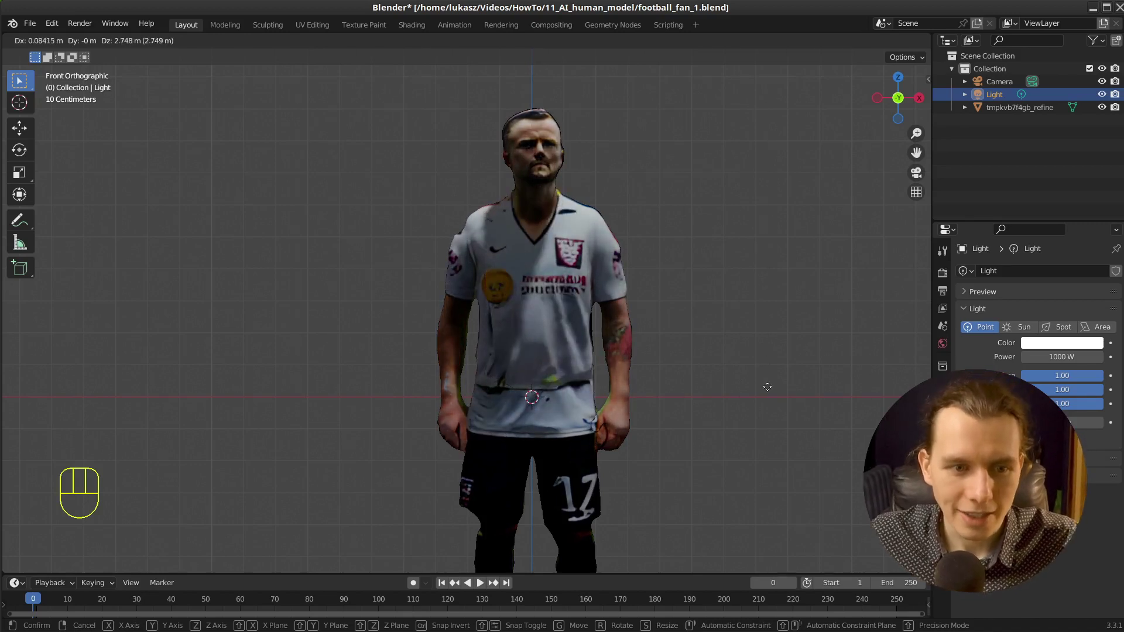
left_click(391, 530)
key("g")
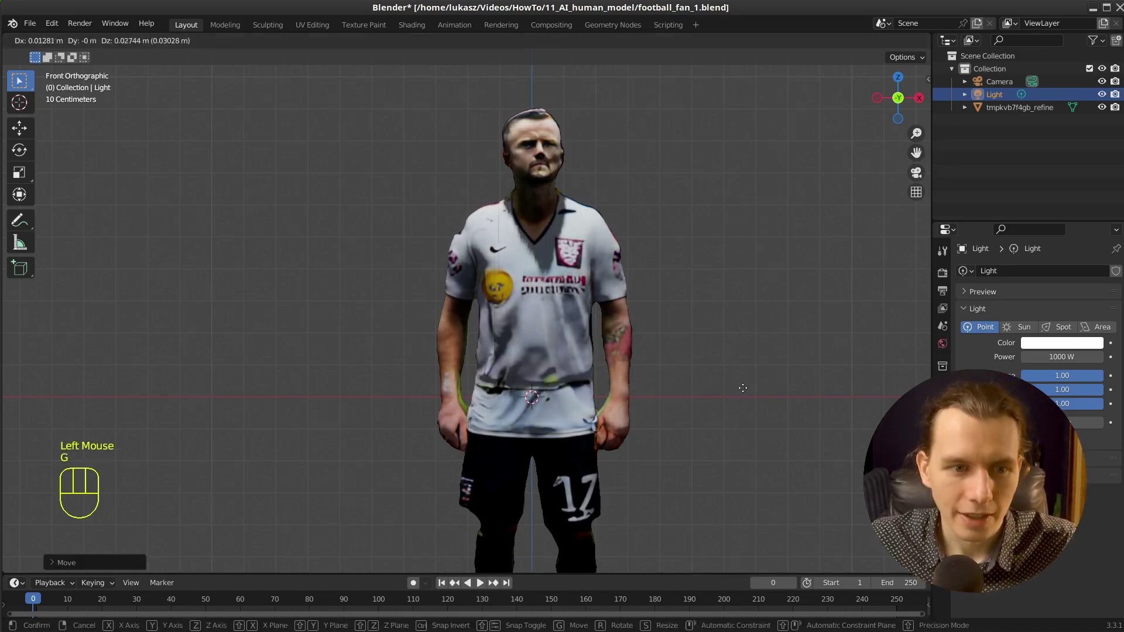
left_click(196, 579)
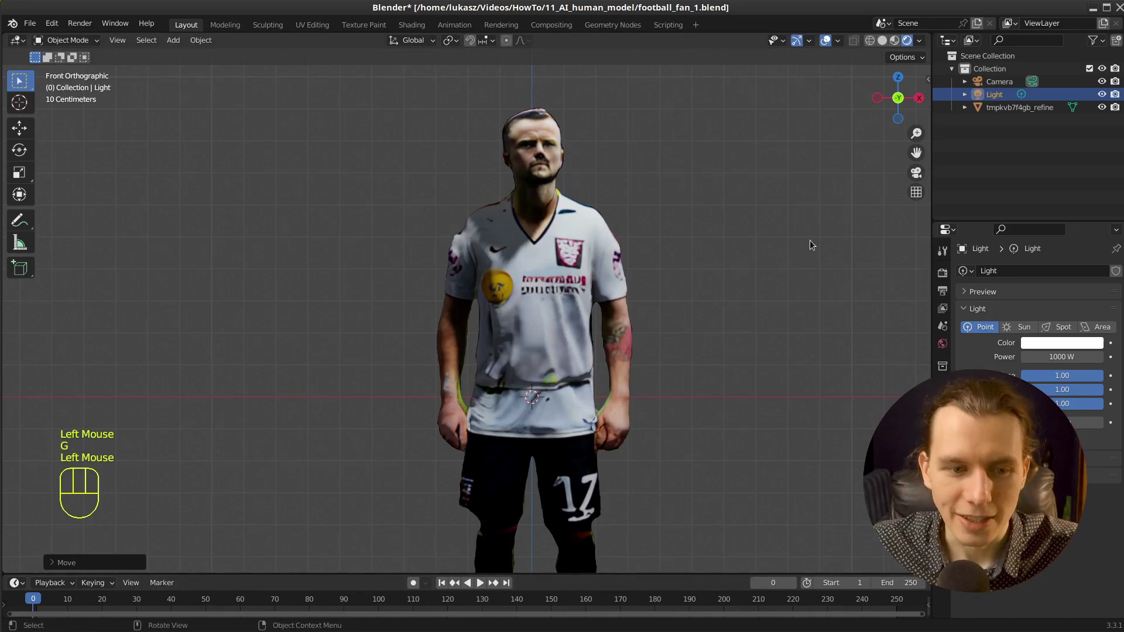
scroll(741, 276, "down", 5)
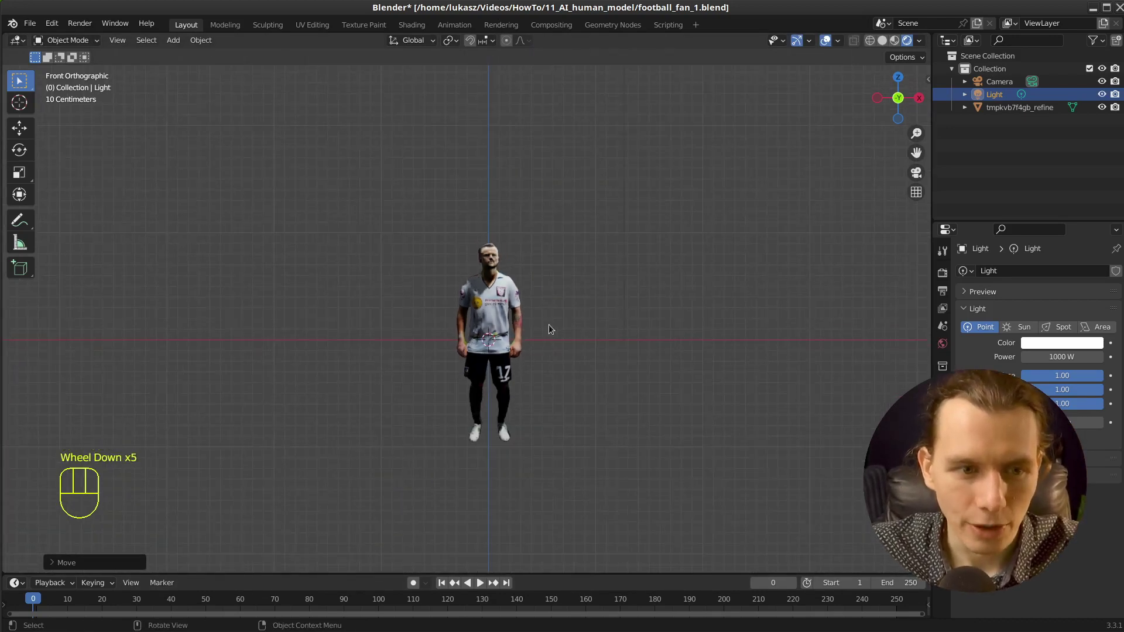